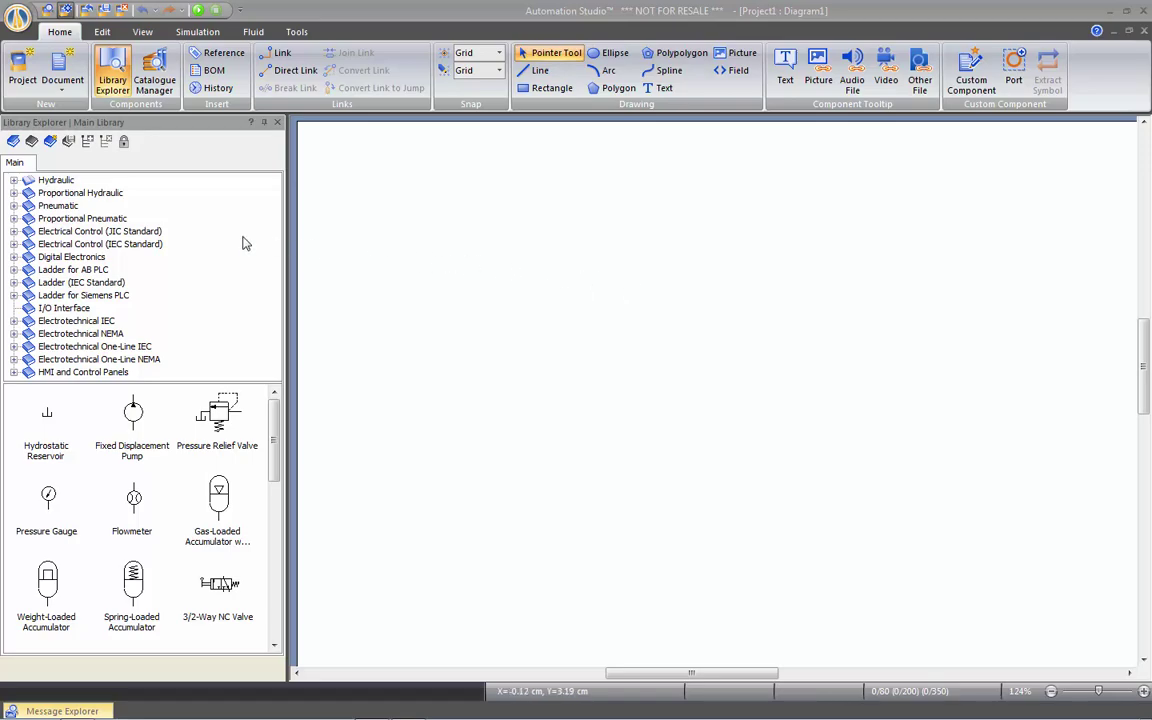
Expand the Pneumatic library and place a double-acting cylinder on the empty diagram.
left_click(57, 205)
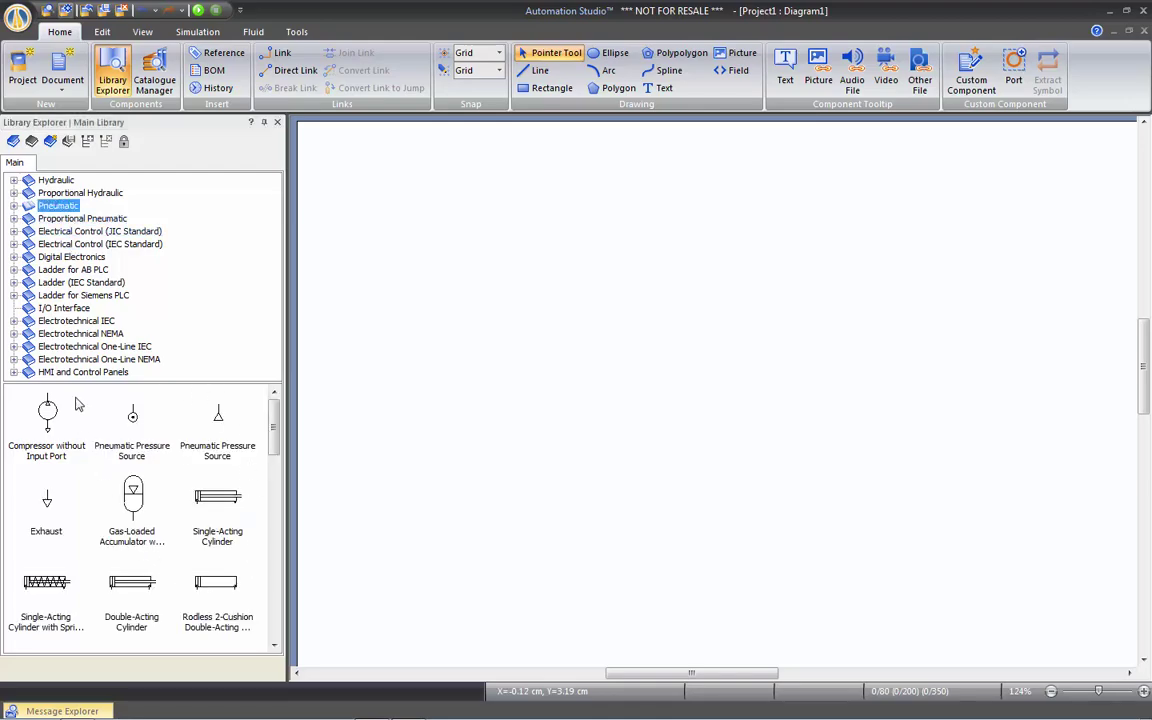
left_click(14, 206)
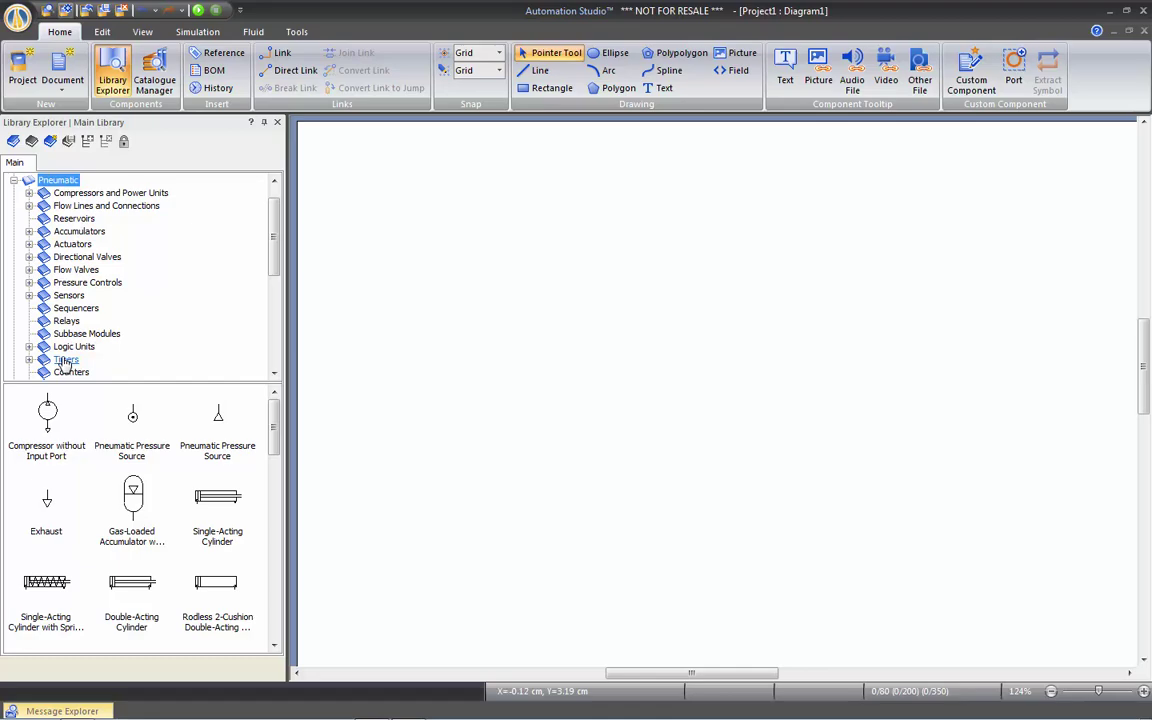
left_click_drag(133, 582, 503, 257)
Place one 5/2-way valve below the cylinder, deleting the extra second valve.
left_click_drag(272, 432, 268, 552)
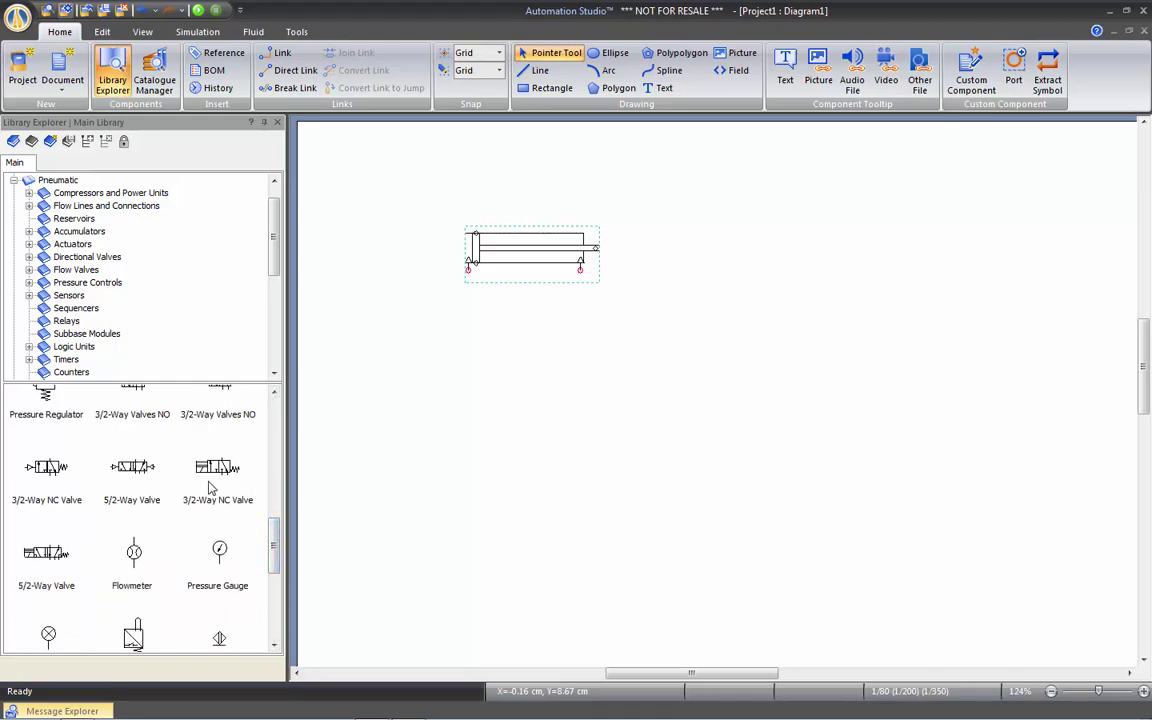
left_click_drag(133, 474, 508, 358)
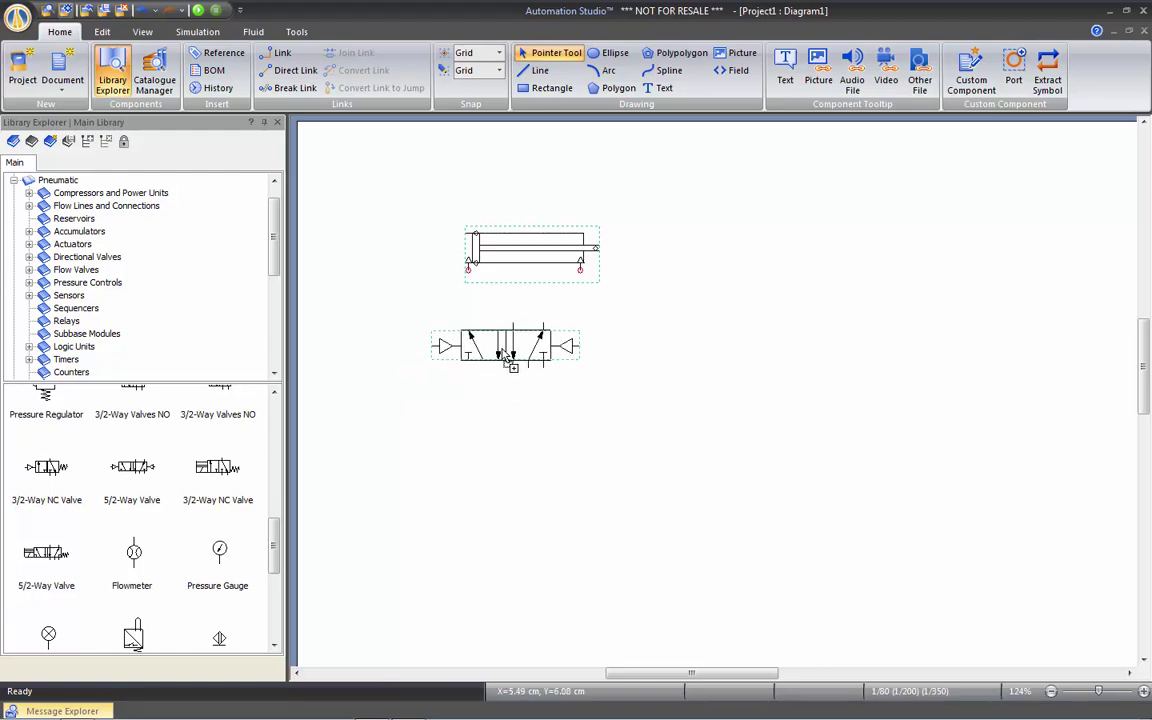
left_click_drag(510, 368, 510, 366)
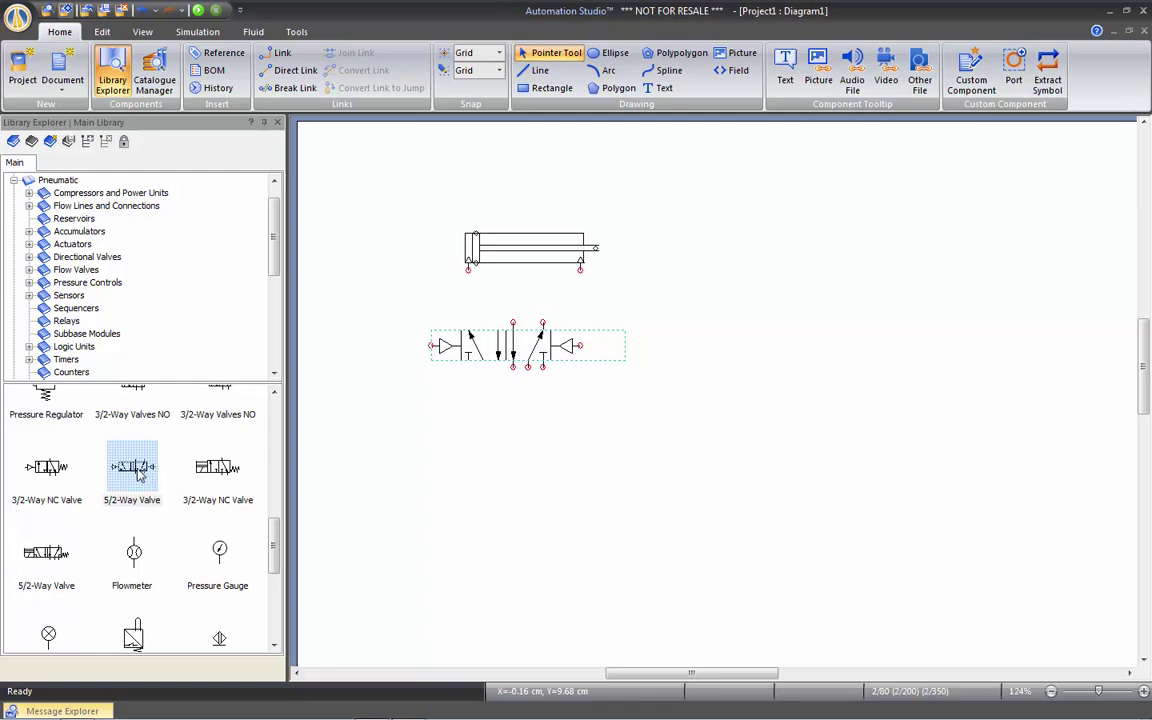
mouse_move(143, 477)
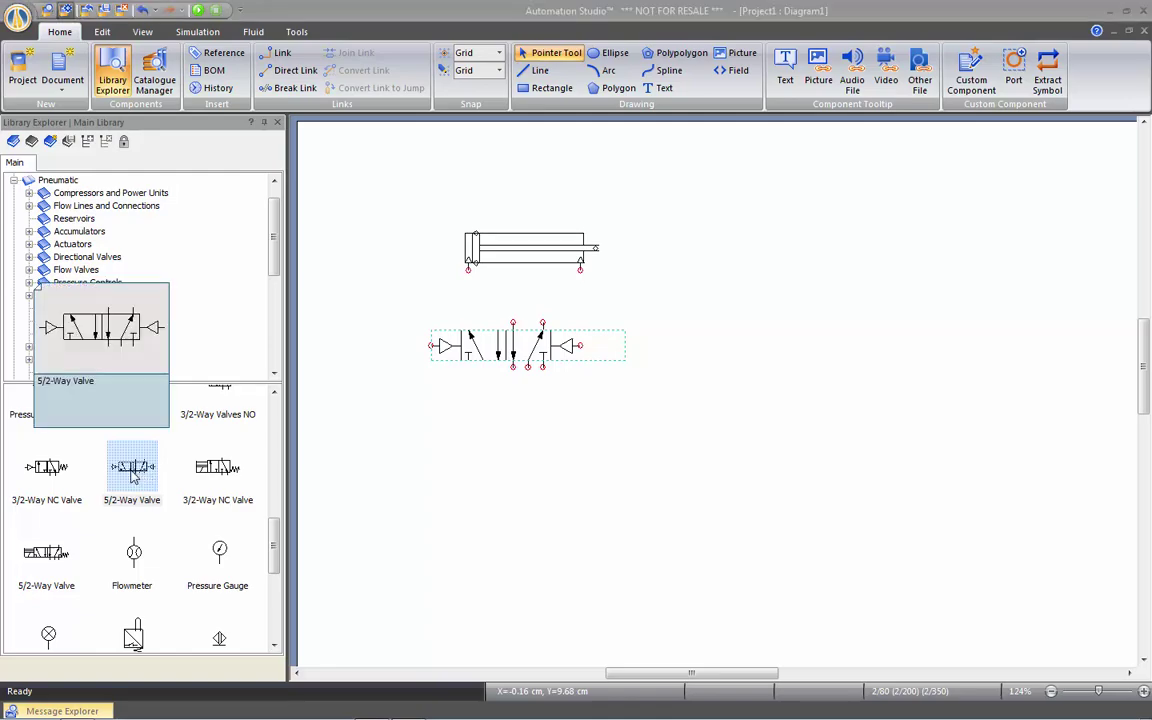
left_click_drag(133, 477, 507, 470)
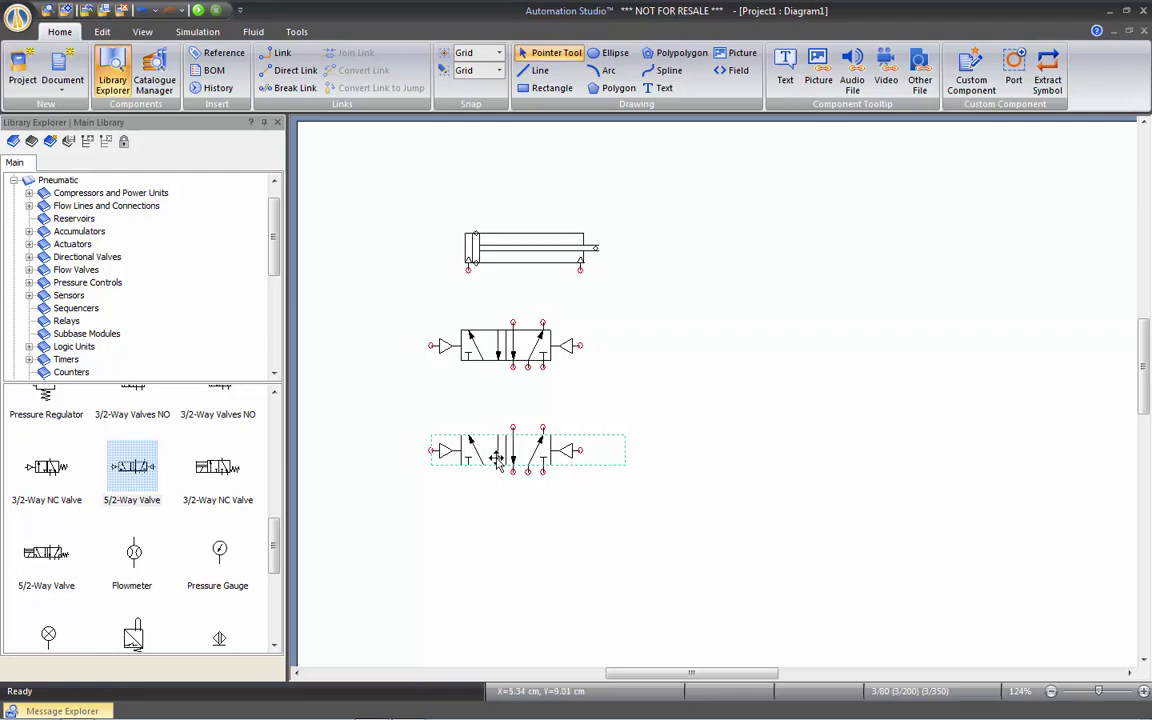
right_click(497, 458)
left_click(495, 216)
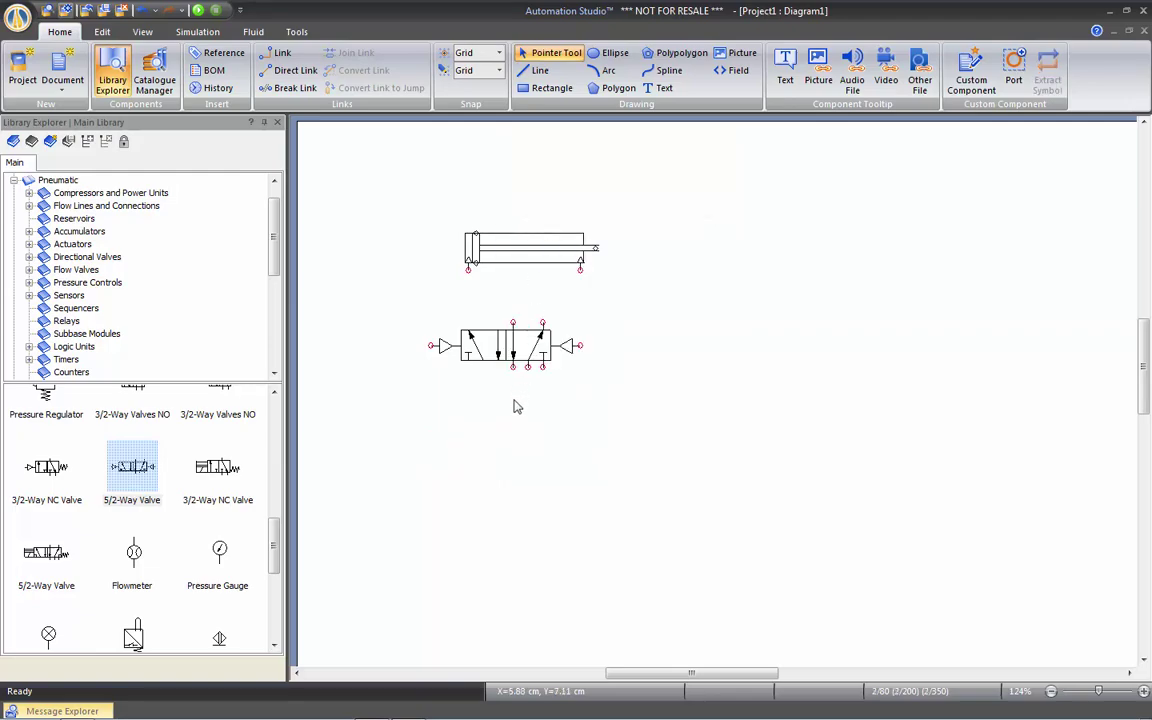
scroll(519, 283, "up", 2)
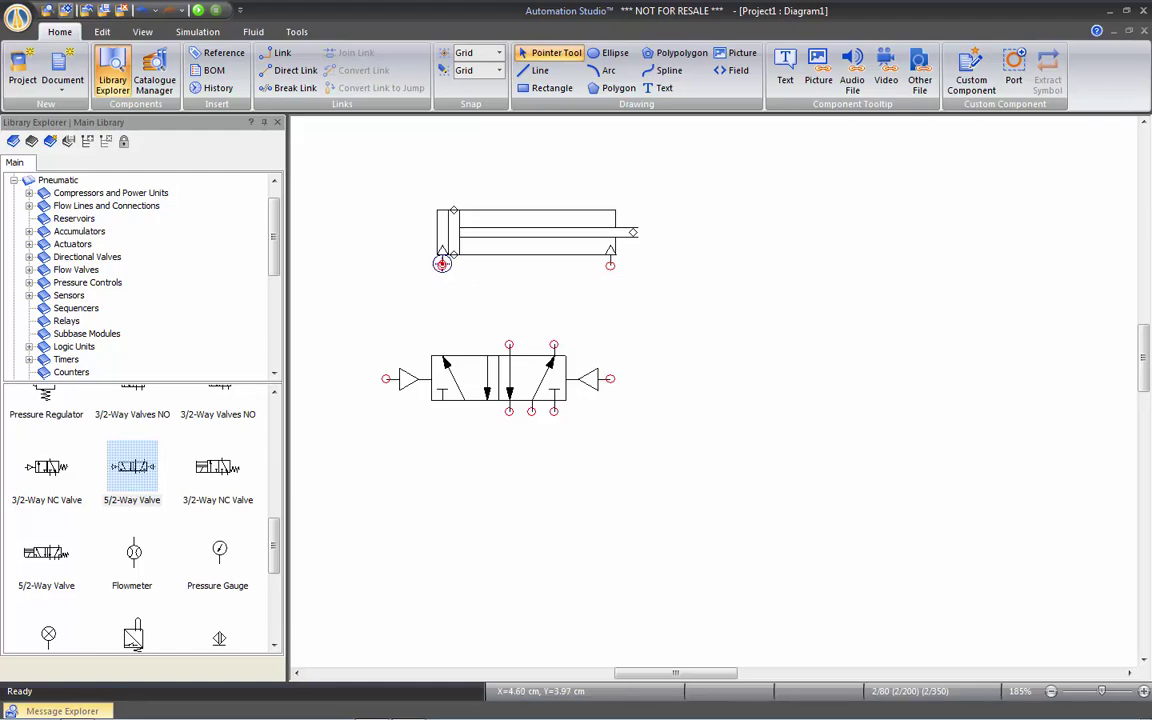
Draw lines from the cylinder's left and right ports to the valve's two upper ports.
left_click(441, 264)
left_click(510, 339)
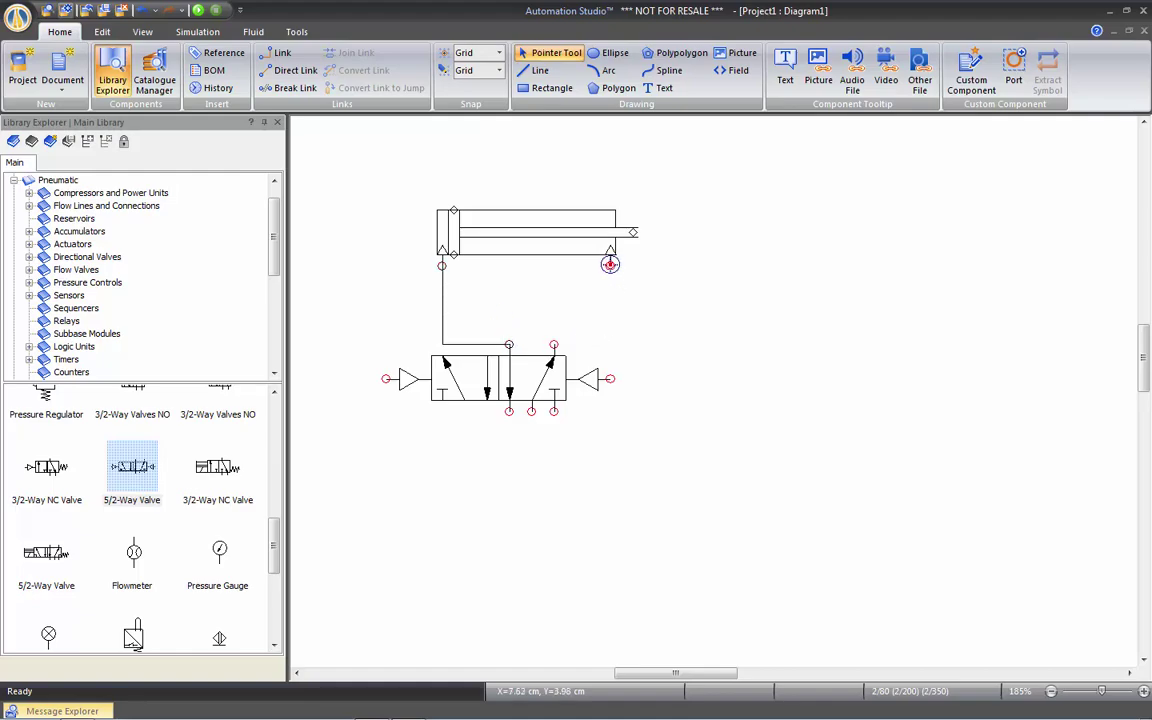
left_click(610, 265)
left_click(553, 341)
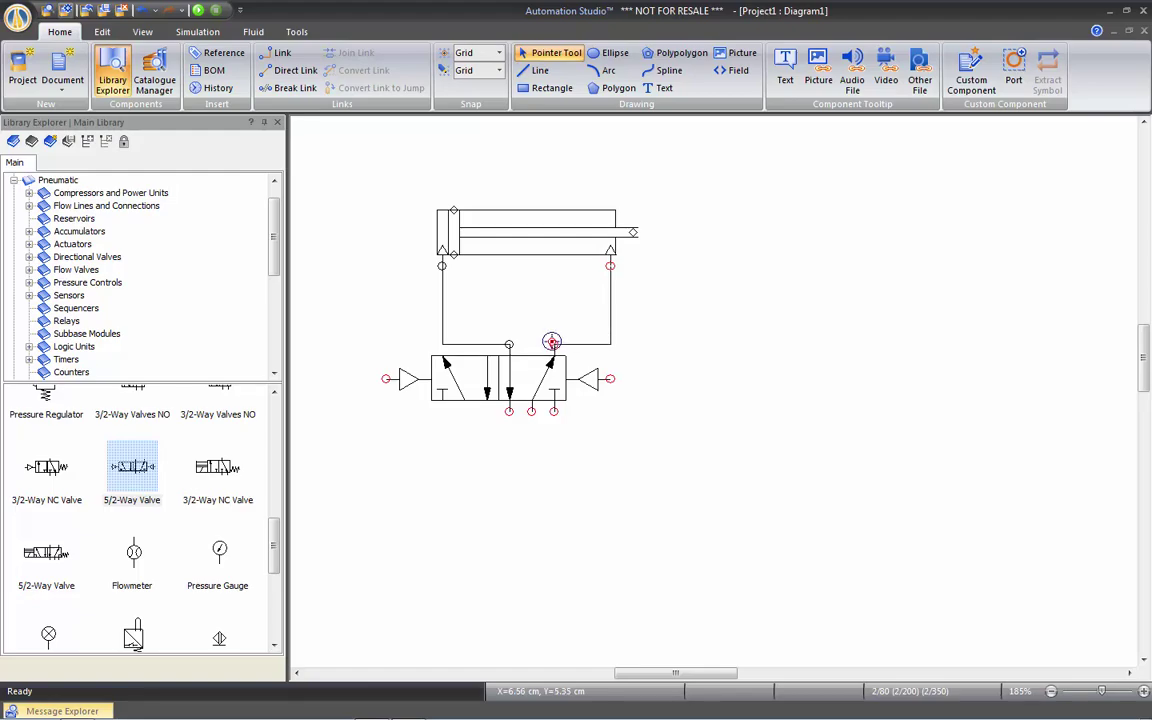
Raise the horizontal runs of both connecting lines to the same height.
left_click(443, 296)
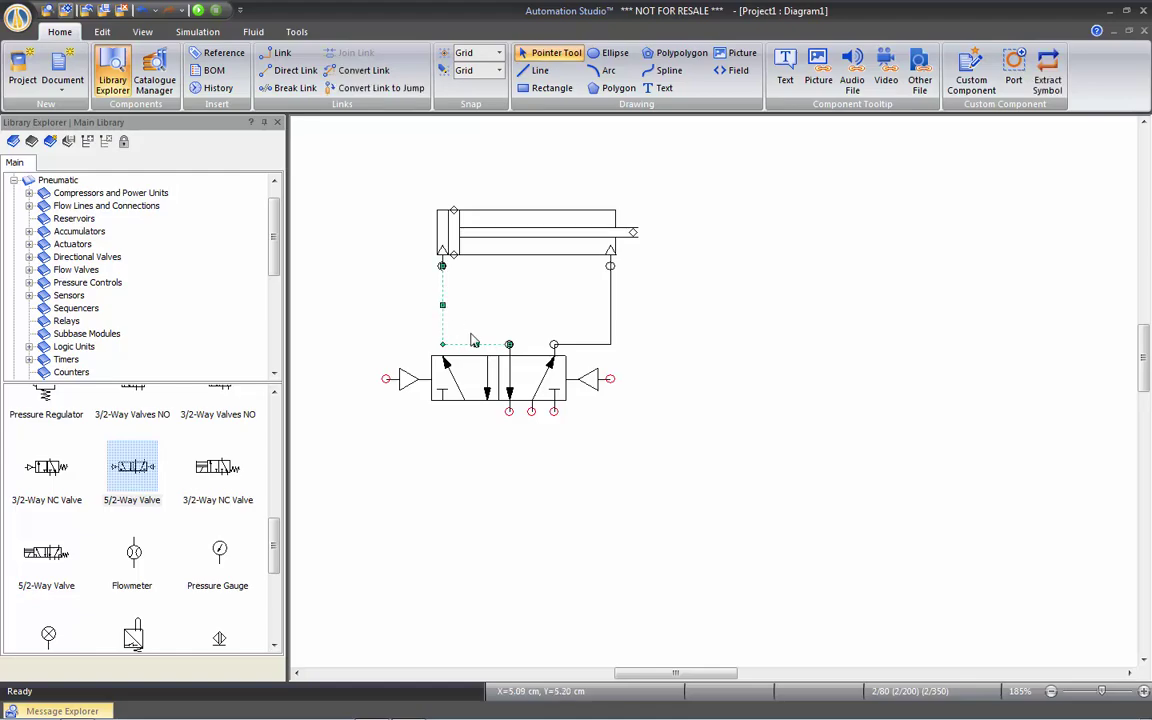
left_click_drag(475, 344, 476, 299)
left_click(577, 345)
left_click_drag(581, 343, 581, 299)
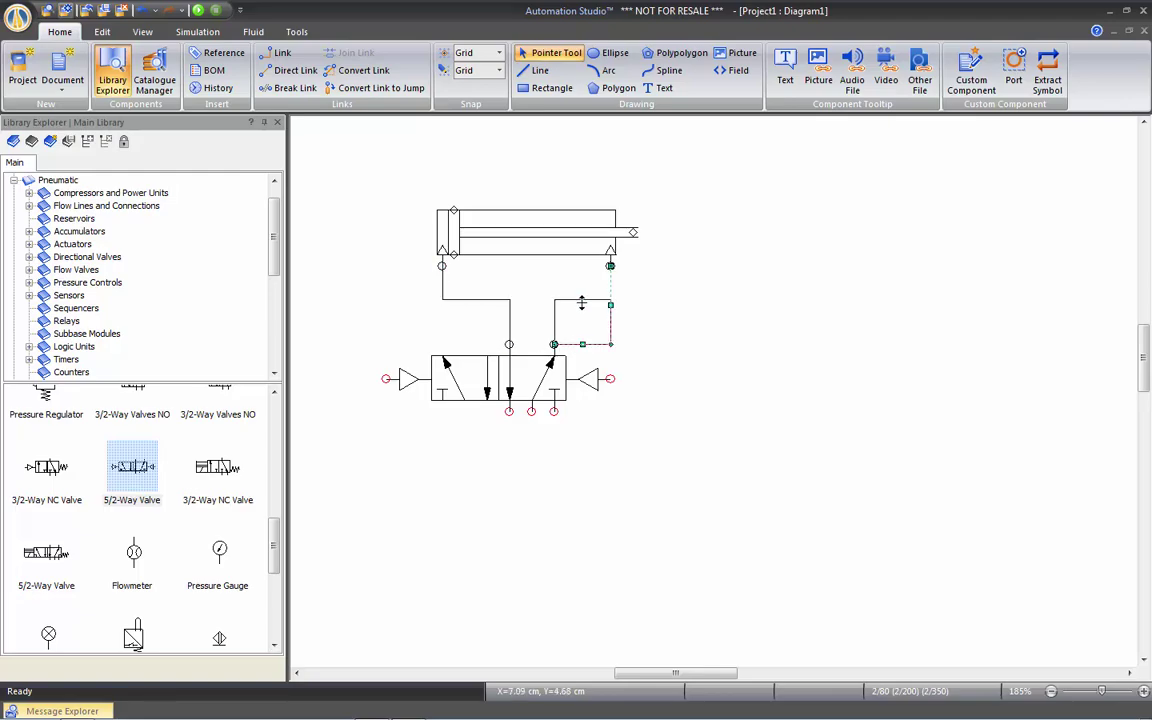
left_click(669, 381)
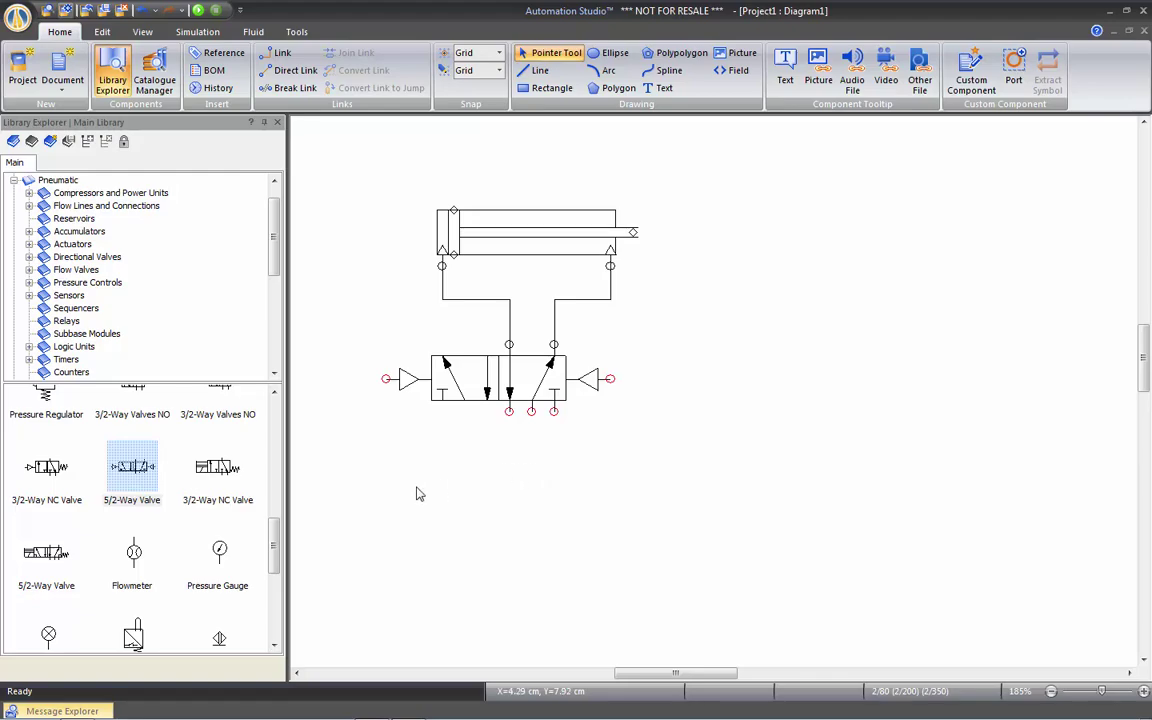
scroll(278, 495, "up", 3)
Place a pneumatic pressure source on the valve's middle lower port.
left_click_drag(278, 495, 283, 423)
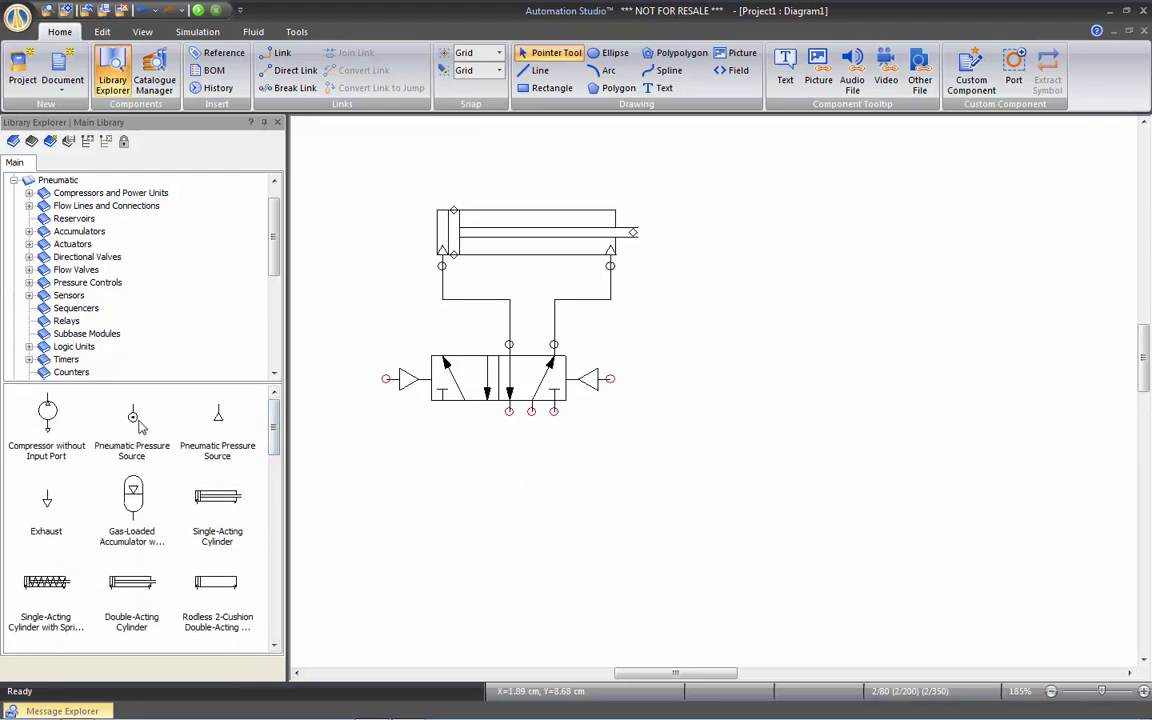
mouse_move(136, 428)
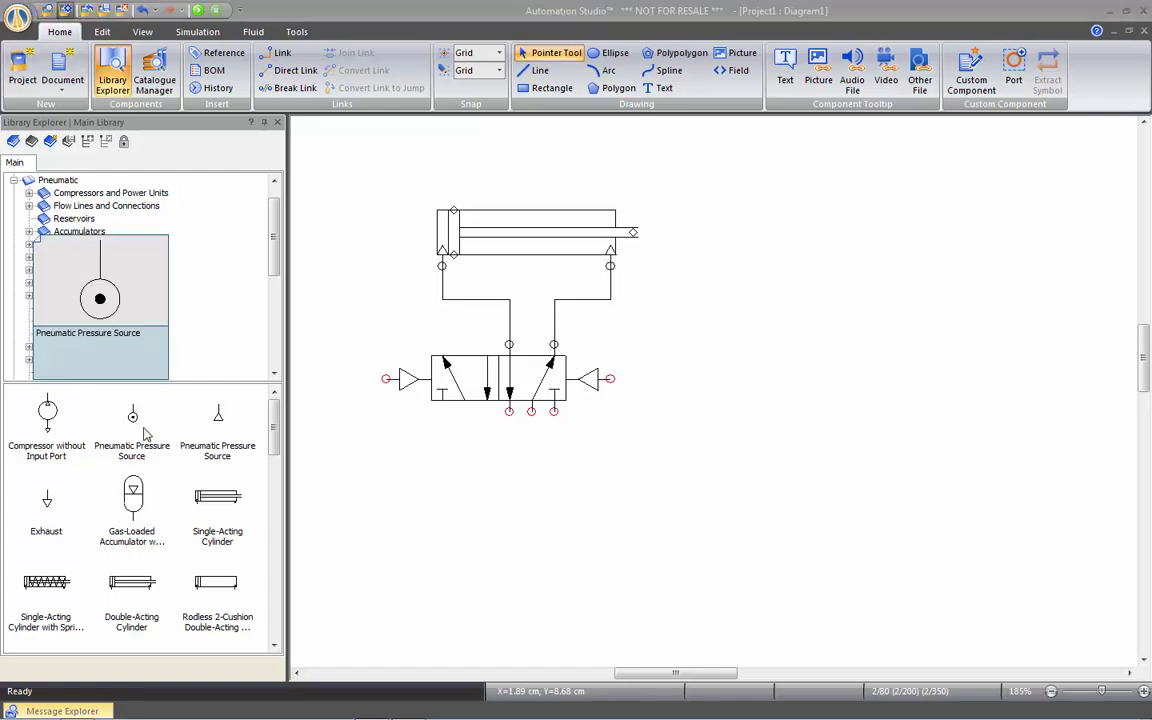
mouse_move(221, 424)
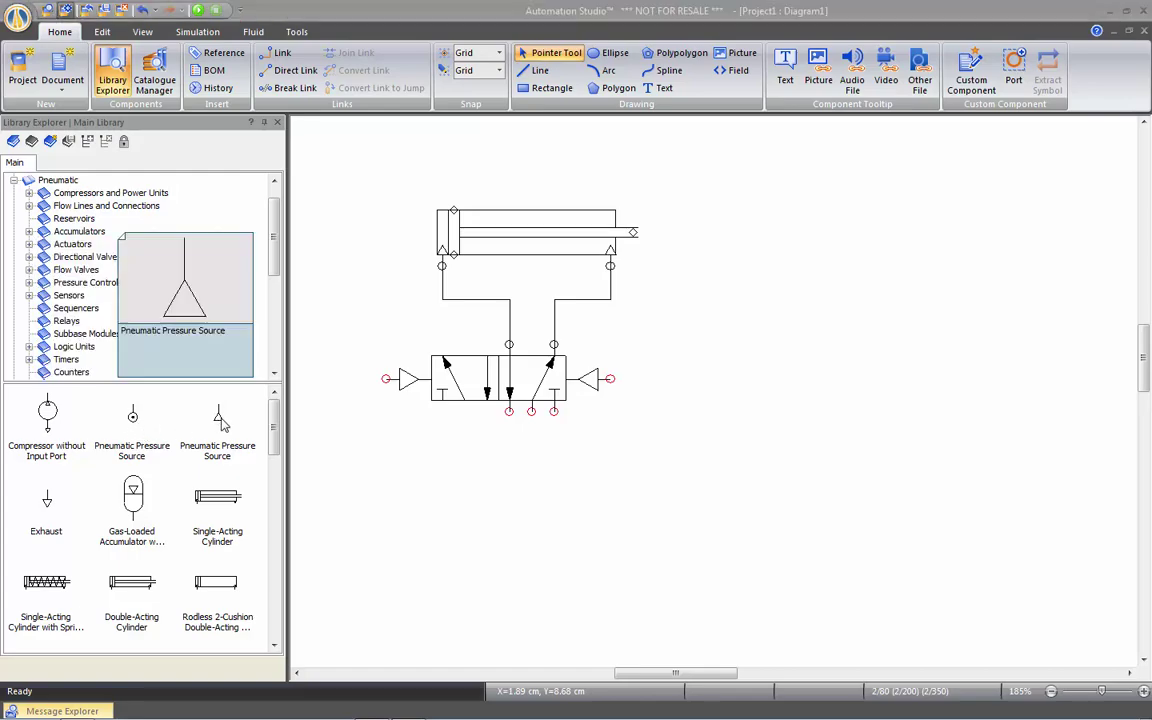
left_click_drag(133, 418, 547, 445)
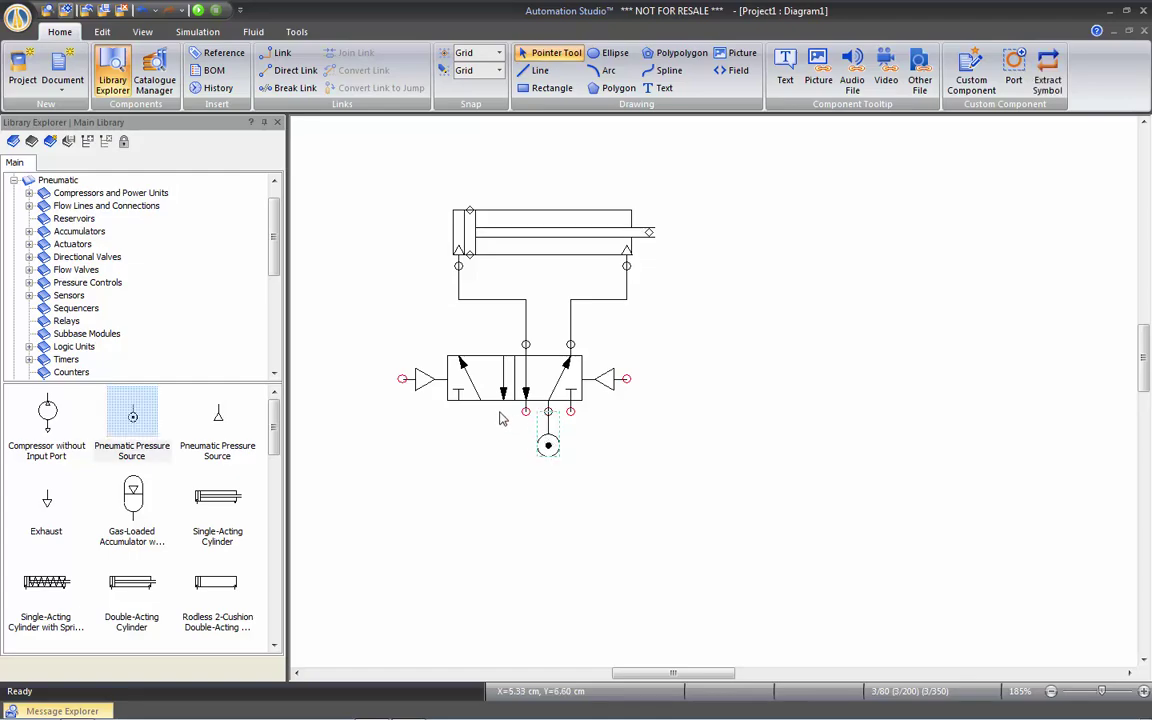
Attach an exhaust to the valve's left lower port.
scroll(502, 419, "up", 2)
scroll(502, 419, "up", 1)
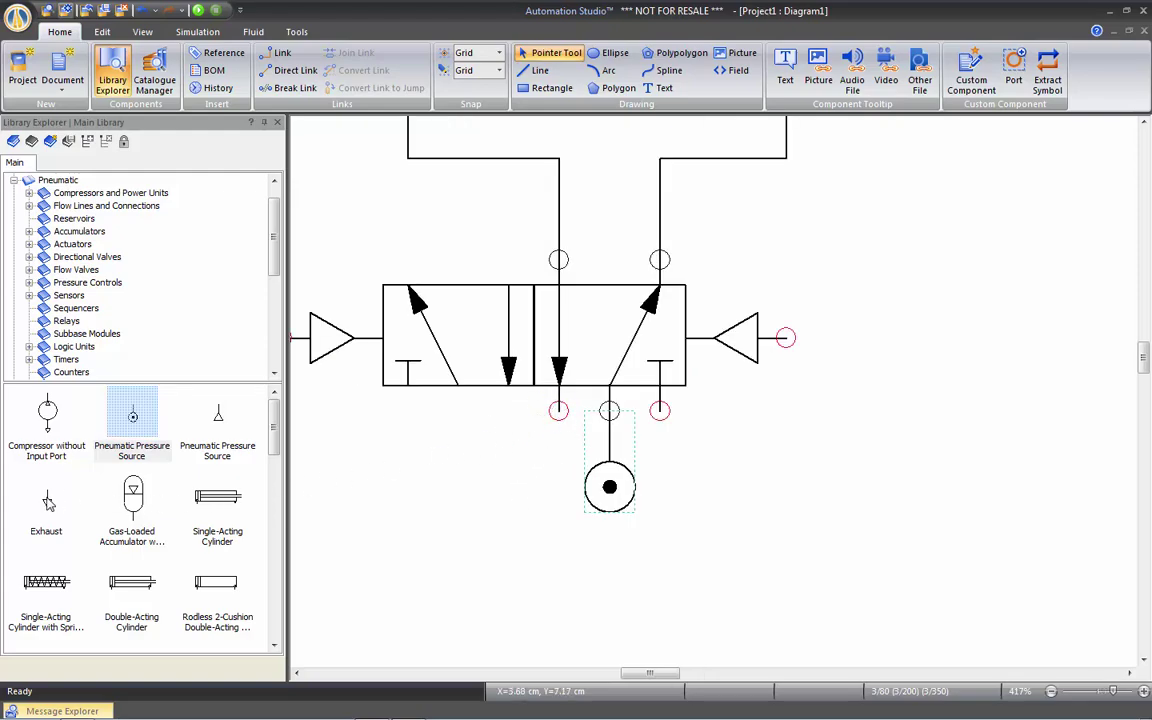
left_click_drag(105, 455, 565, 481)
left_click(557, 478)
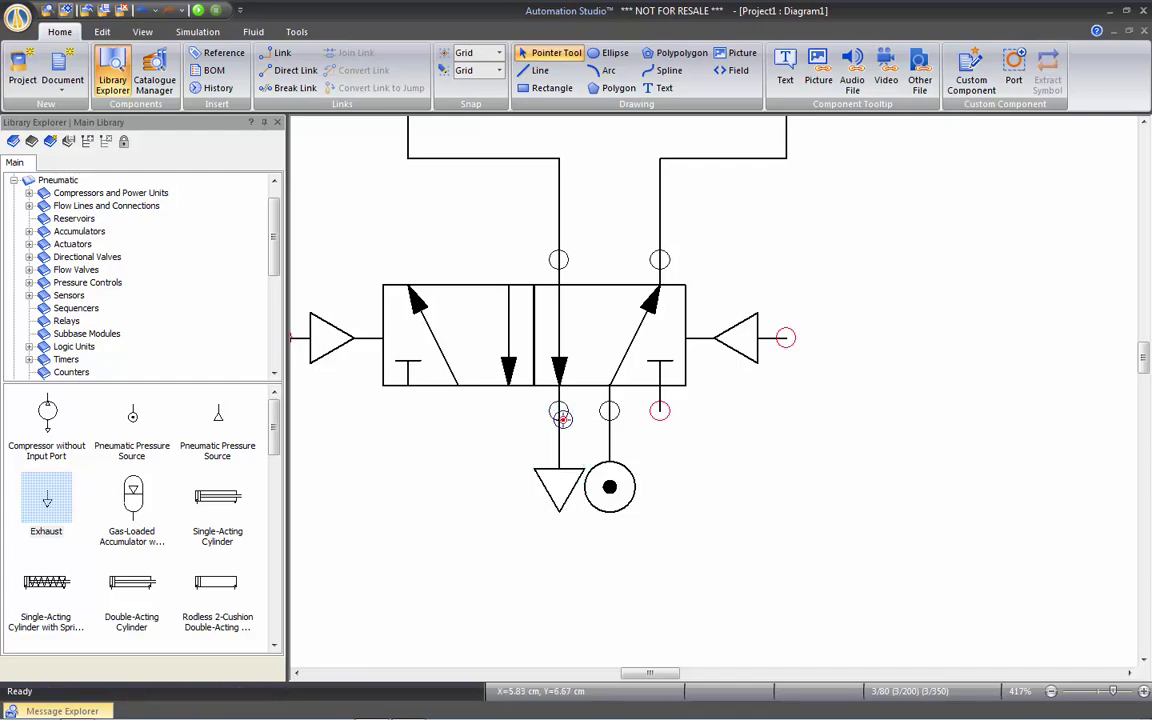
scroll(595, 535, "down", 2)
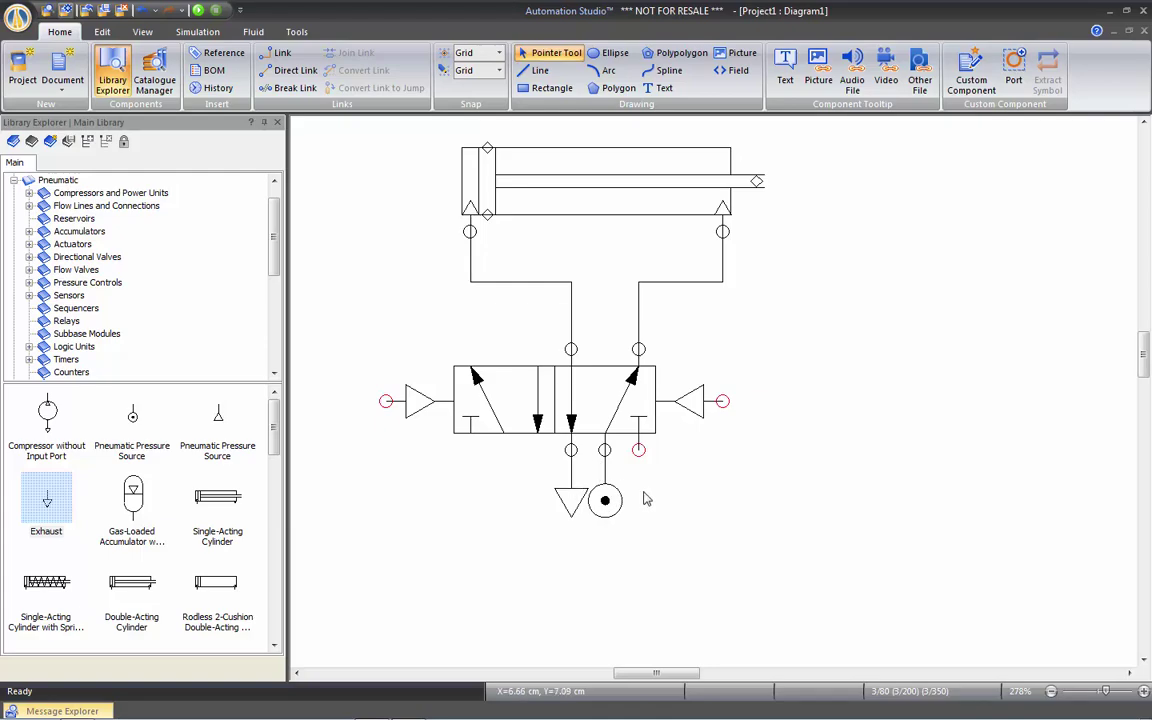
Copy the exhaust symbol and paste it, deleting the stray extra copies.
right_click(571, 477)
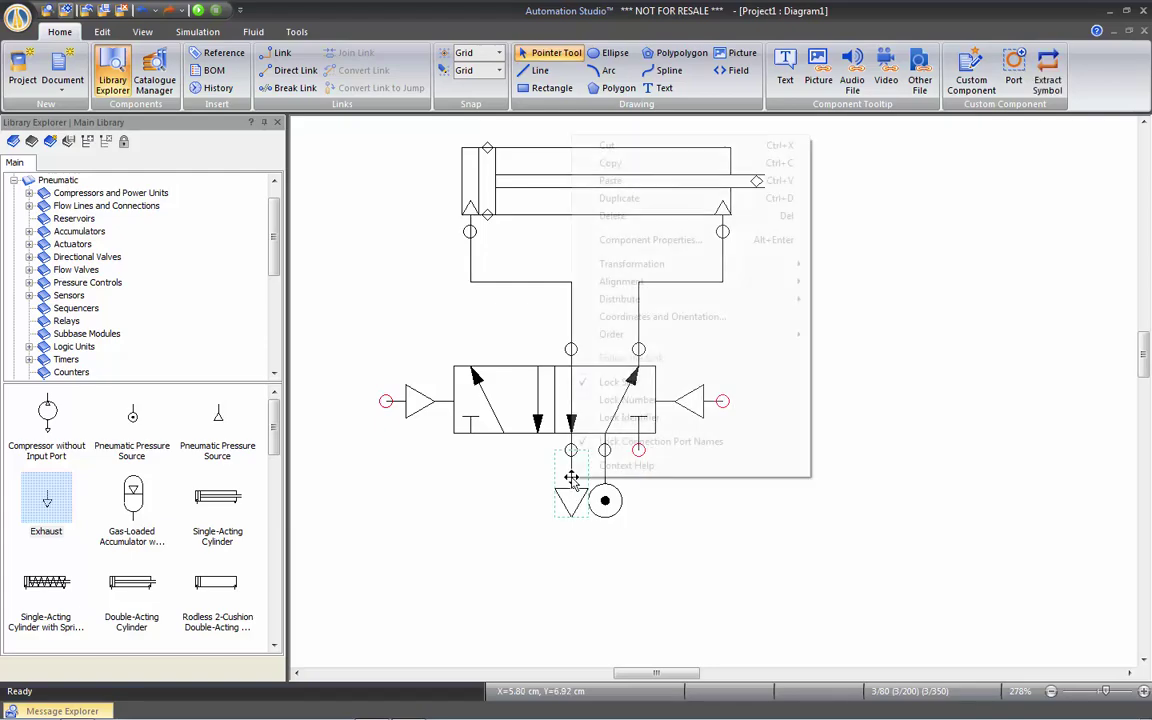
left_click(623, 168)
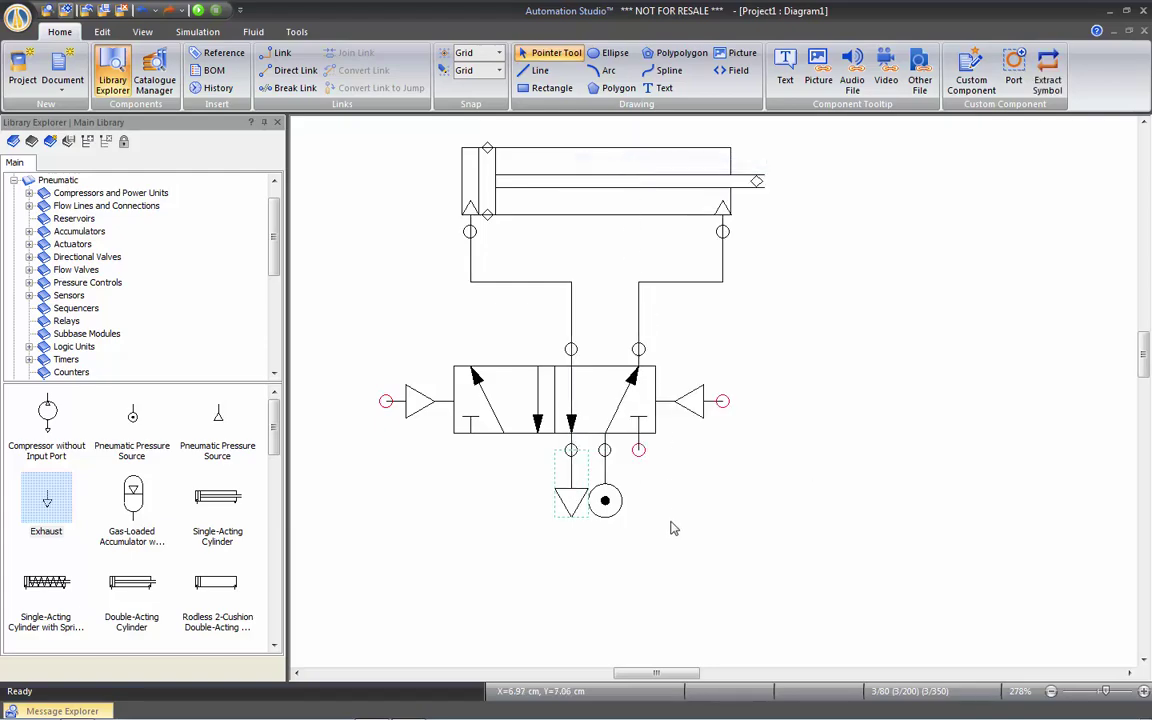
right_click(699, 620)
left_click(761, 326)
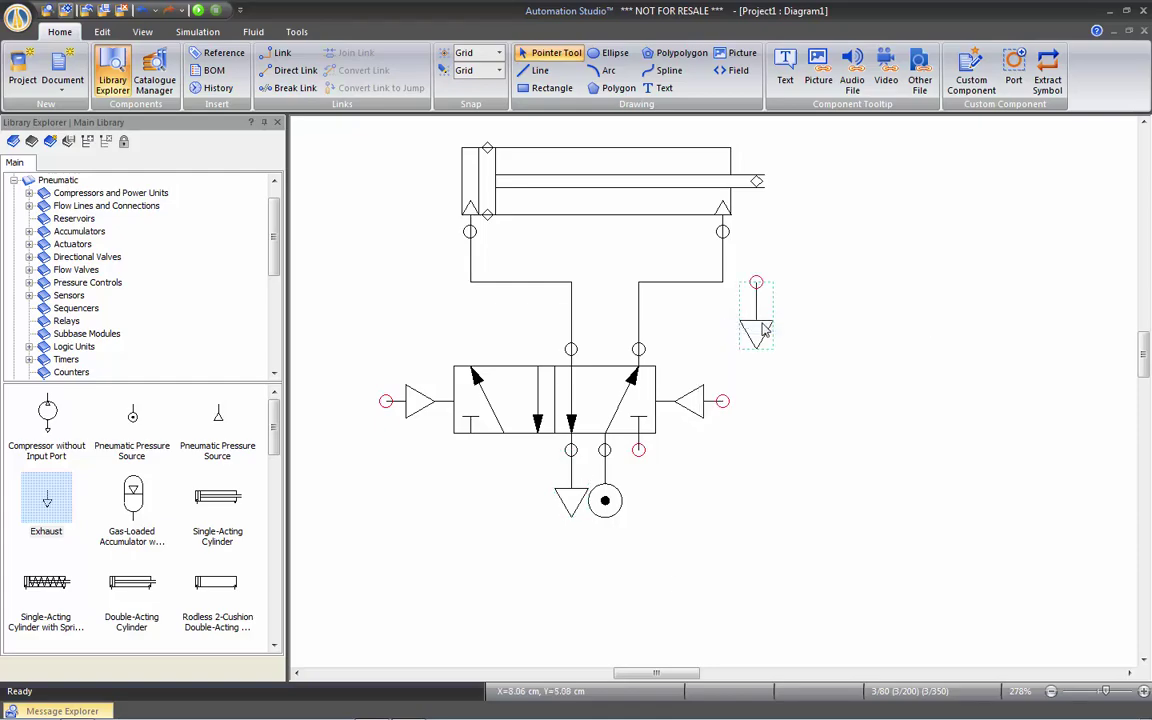
left_click(683, 490)
key("Delete")
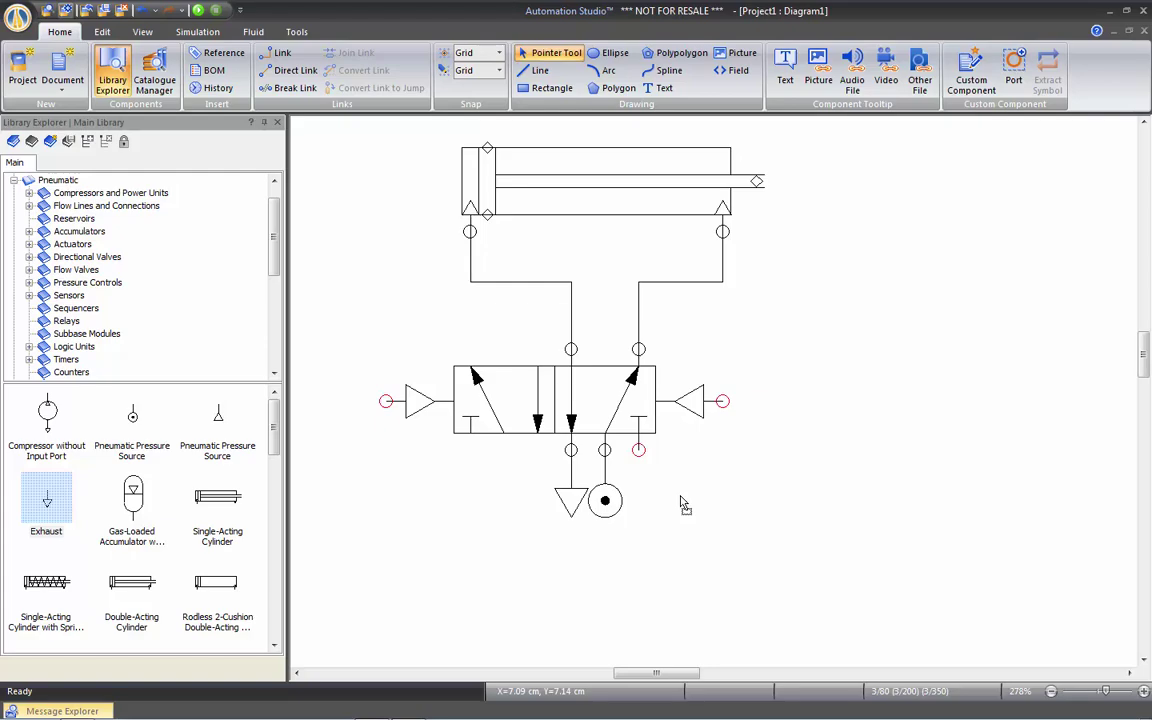
left_click(575, 498)
key("ctrl+v")
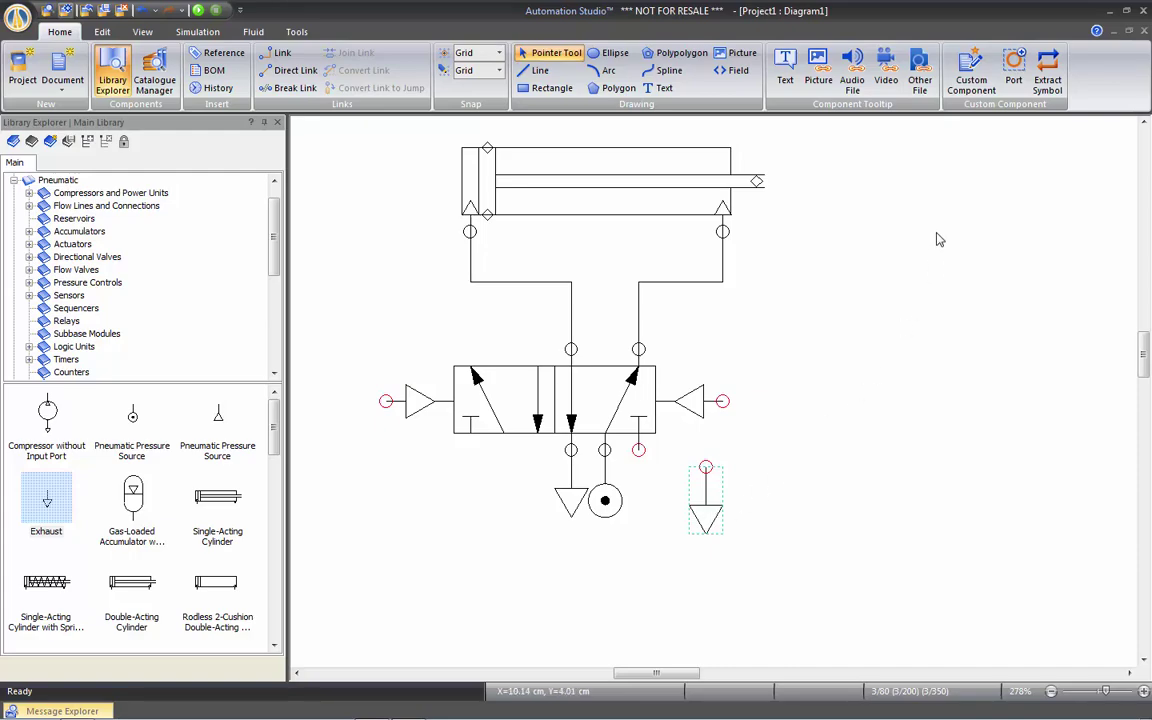
key("ctrl+v")
key("ctrl+v")
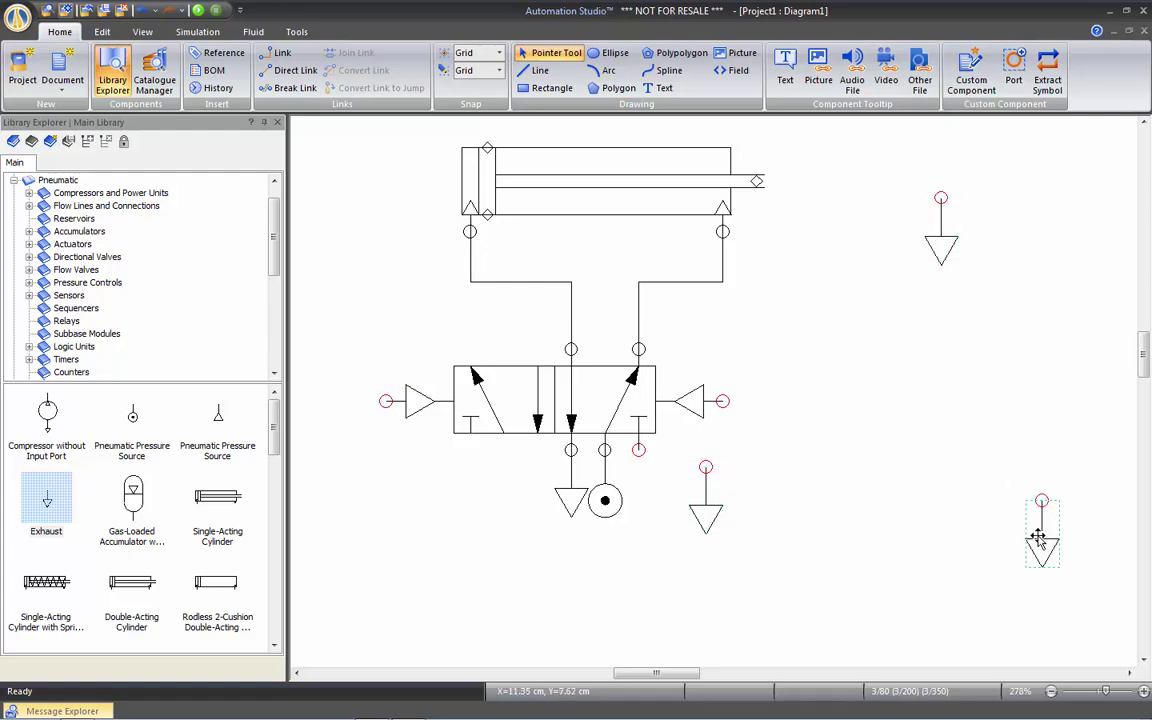
key("Delete")
left_click(941, 245)
key("Delete")
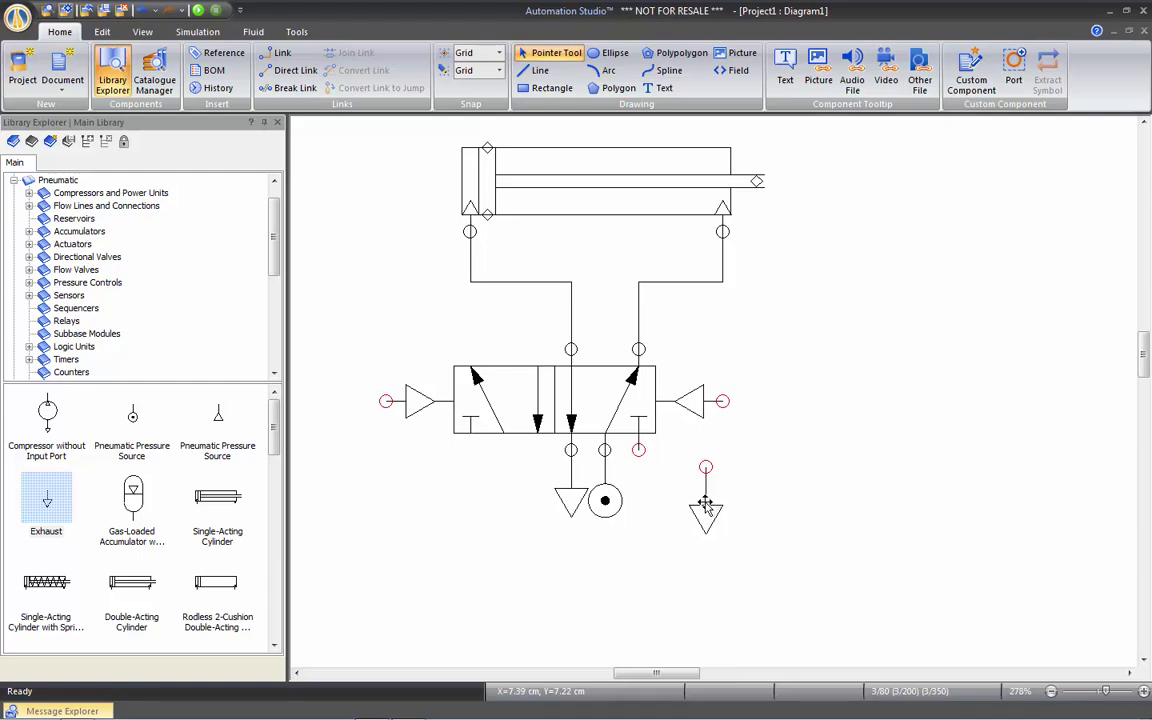
Attach the exhaust copy to the valve's right lower port.
left_click_drag(708, 507, 650, 490)
left_click(722, 504)
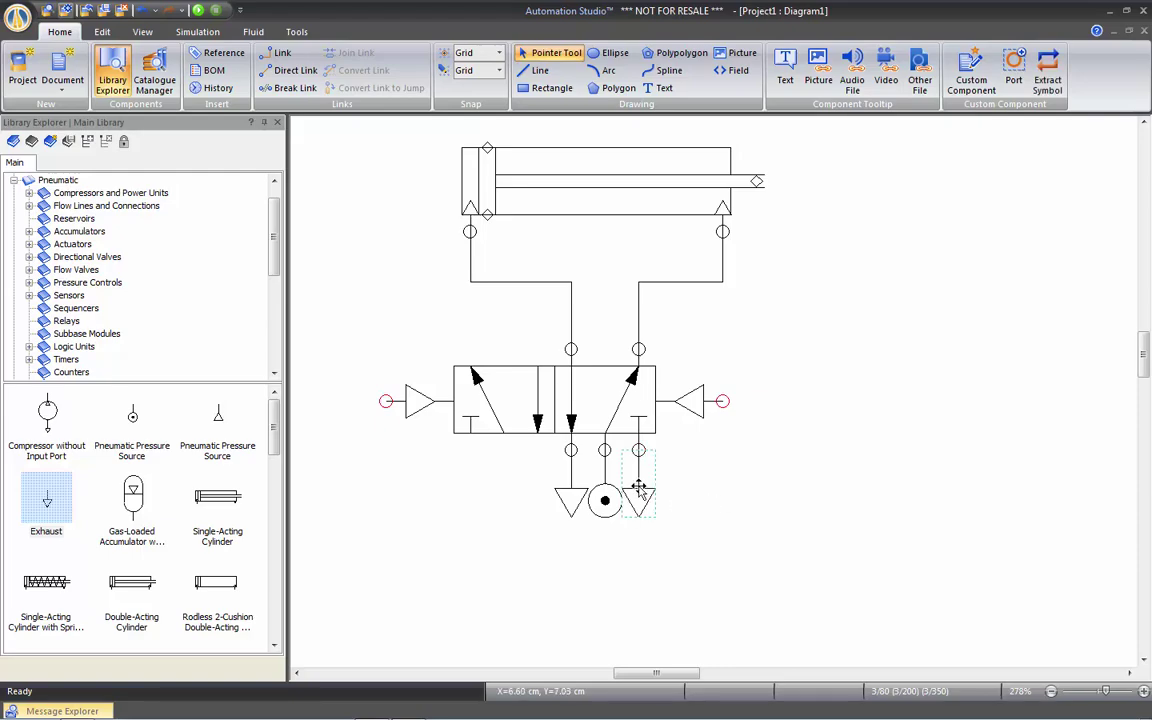
left_click_drag(640, 489, 636, 566)
left_click_drag(632, 567, 630, 556)
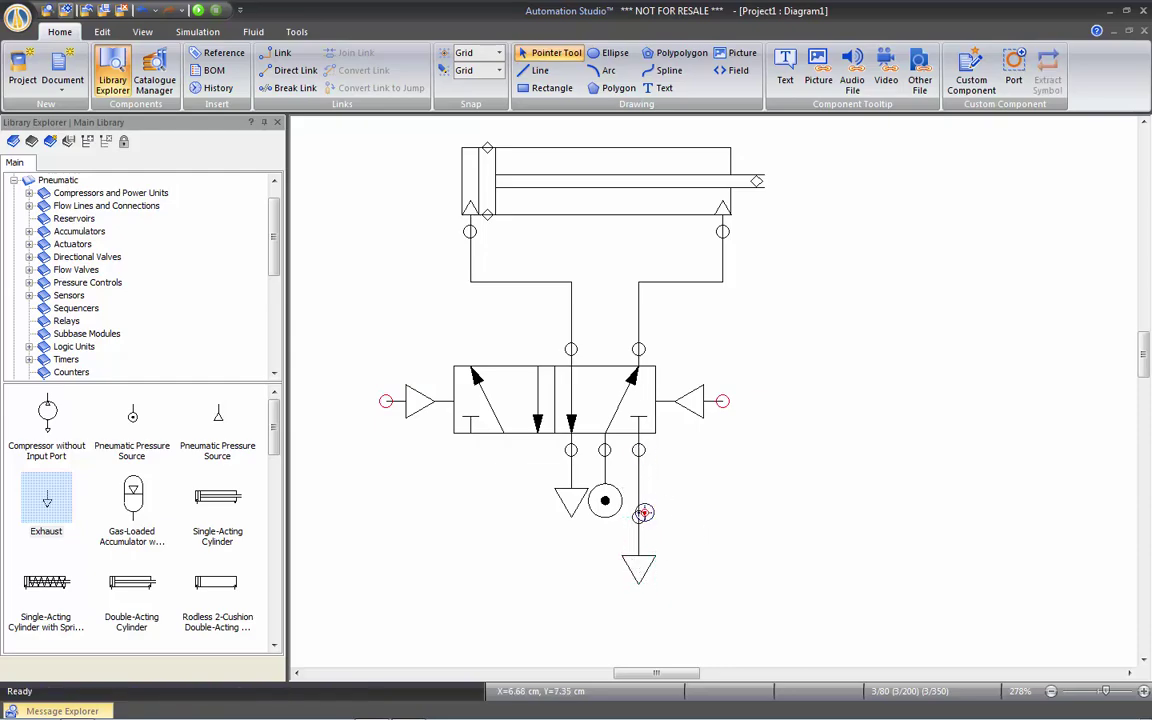
left_click_drag(572, 510, 639, 516)
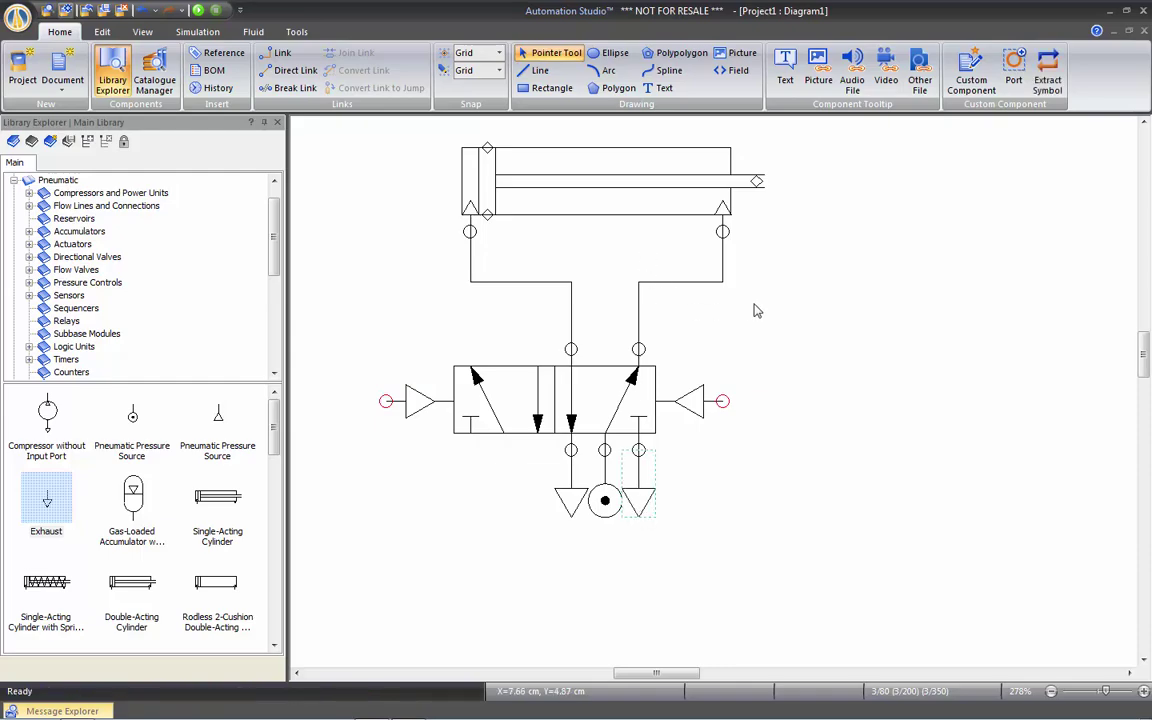
scroll(760, 310, "down", 2)
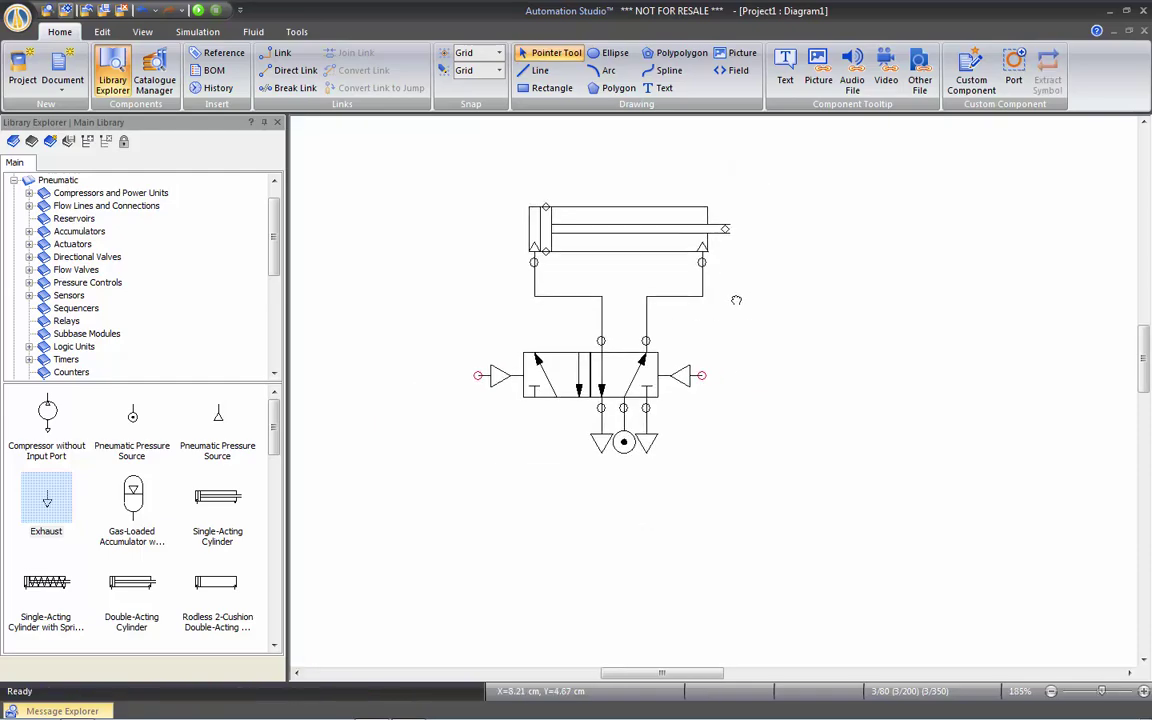
mouse_move(625, 244)
left_mouse_down()
mouse_move(655, 215)
mouse_move(613, 242)
left_mouse_up()
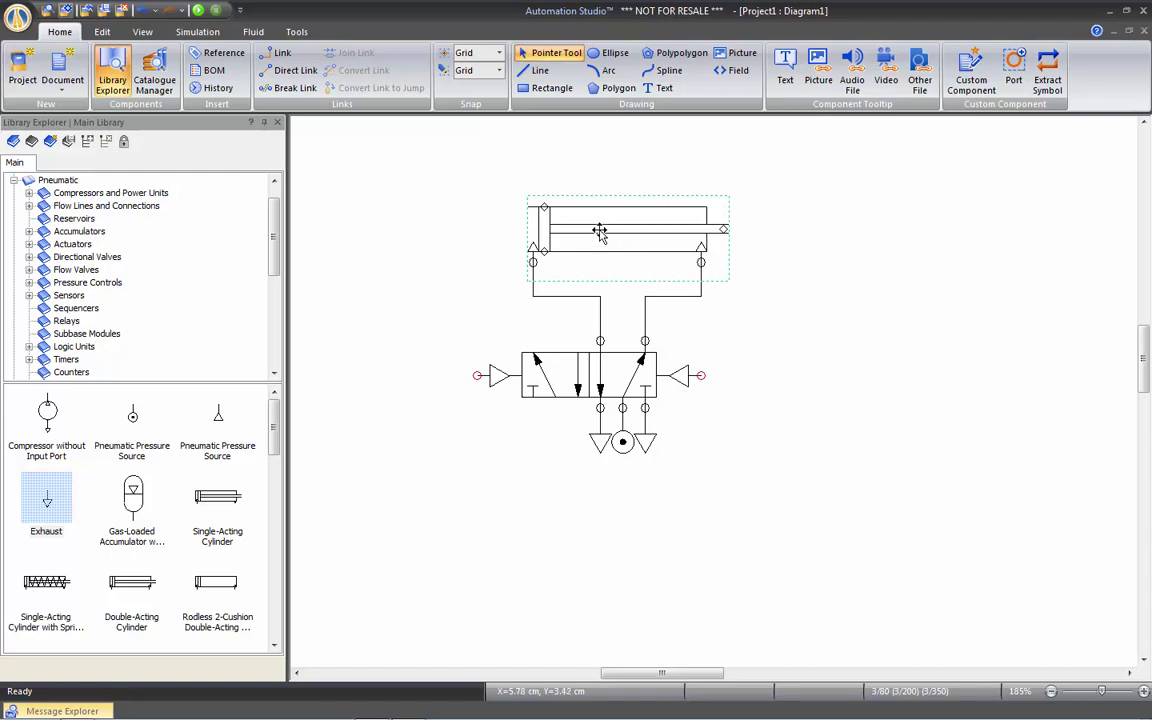
left_click_drag(597, 228, 698, 194)
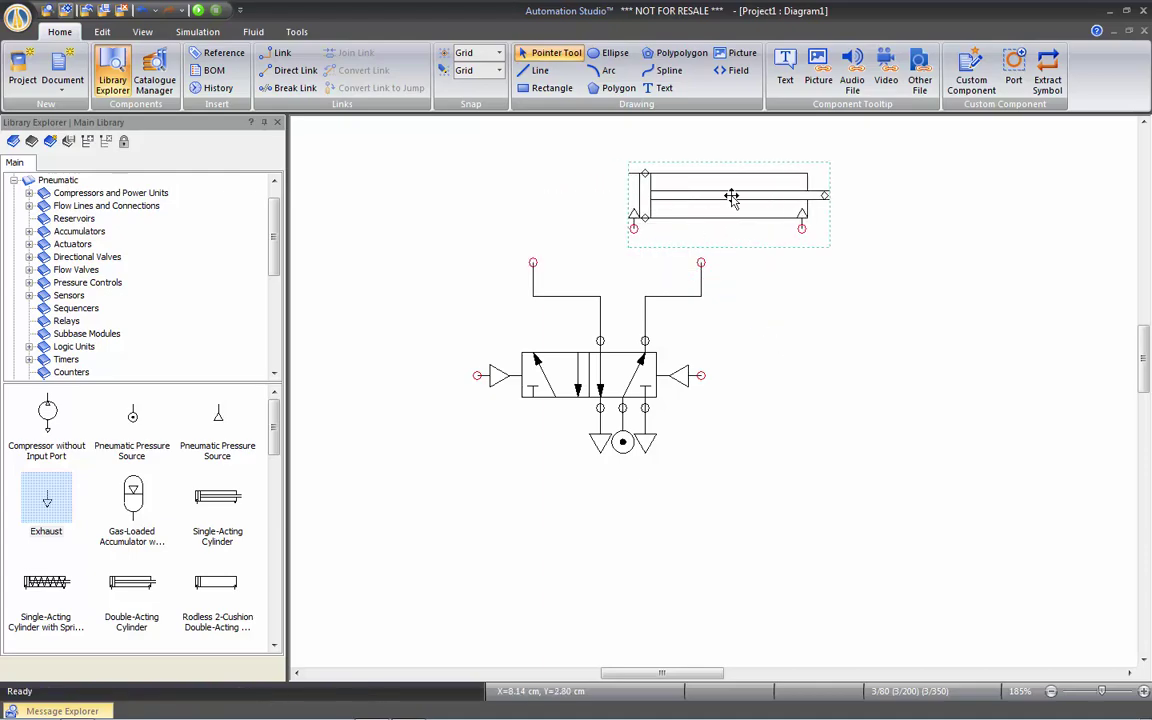
left_click_drag(731, 196, 628, 235)
left_click(786, 376)
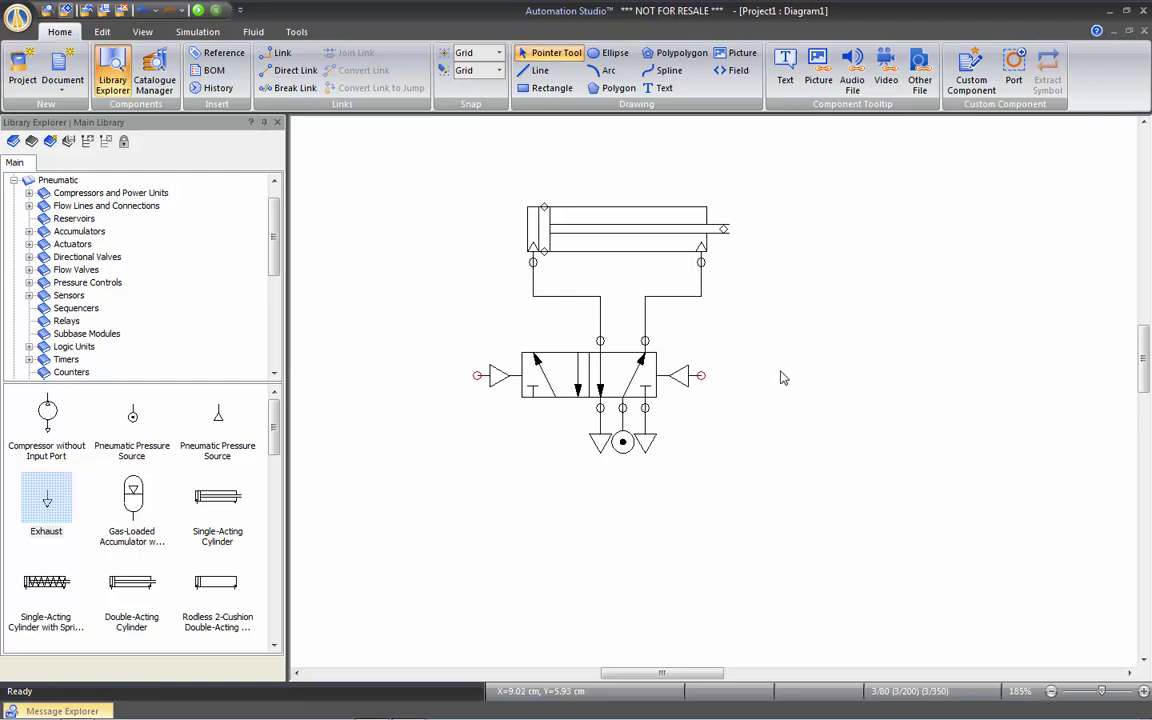
scroll(765, 390, "down", 2)
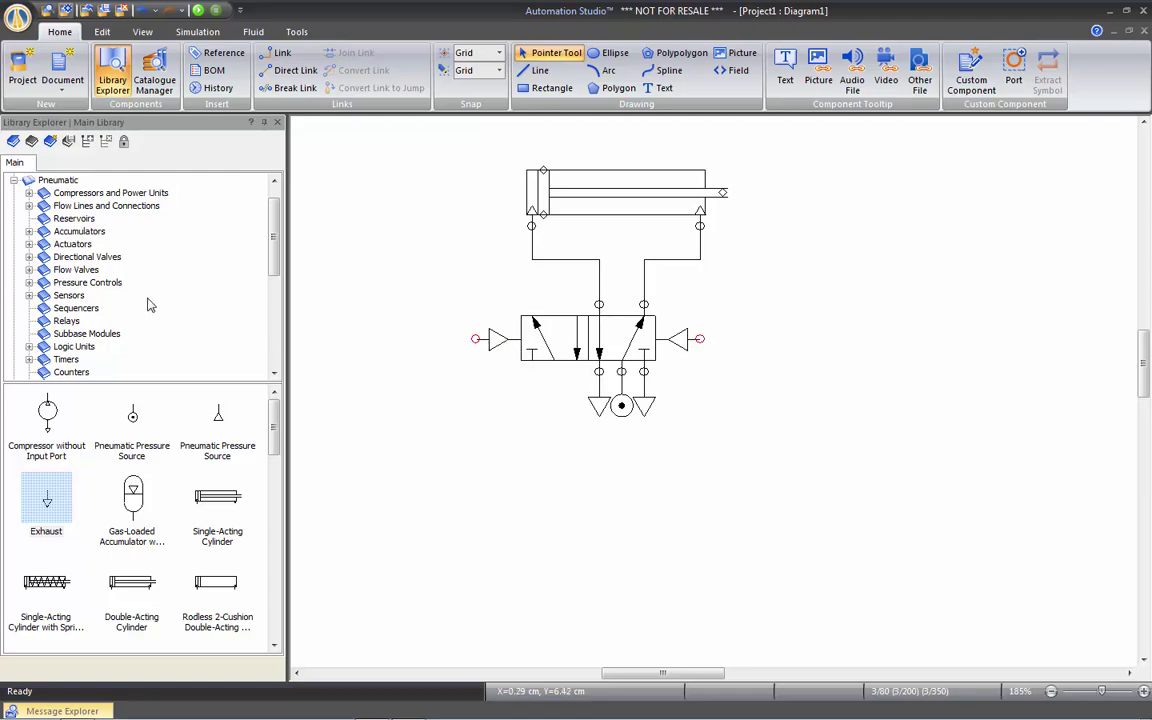
Add a manually operated valve with pressure source and exhaust, linked to the left pilot.
left_click(80, 257)
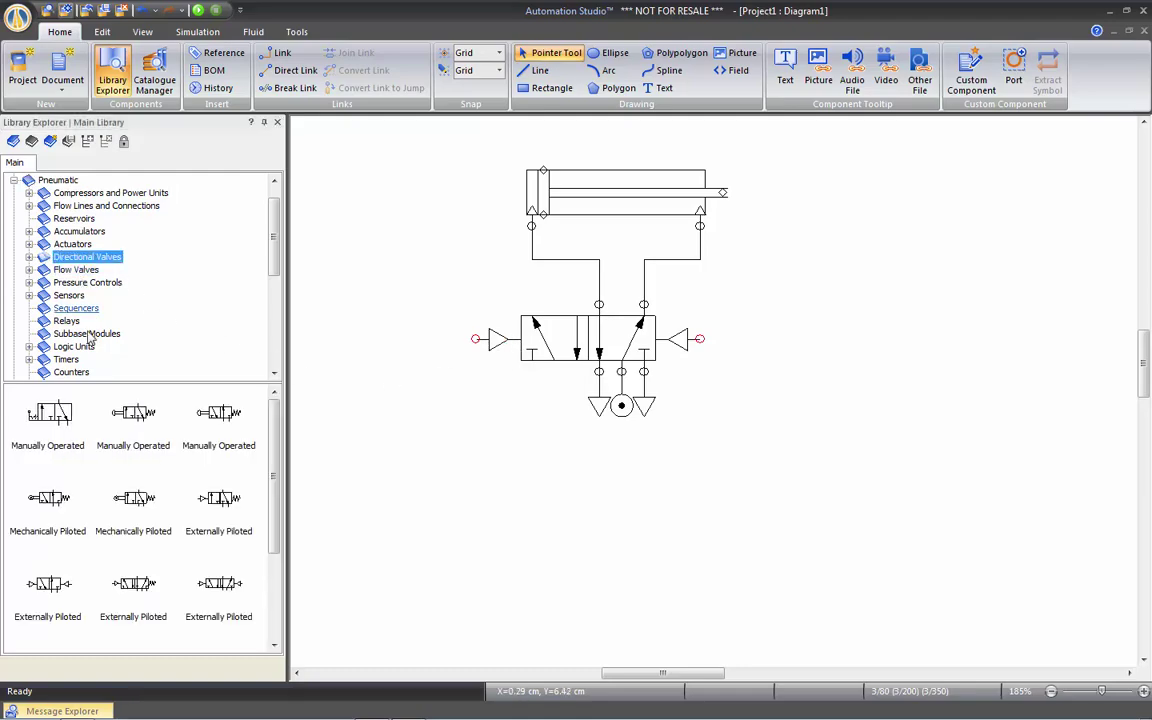
mouse_move(133, 413)
left_mouse_down()
mouse_move(524, 497)
mouse_move(408, 497)
mouse_move(423, 495)
left_mouse_up()
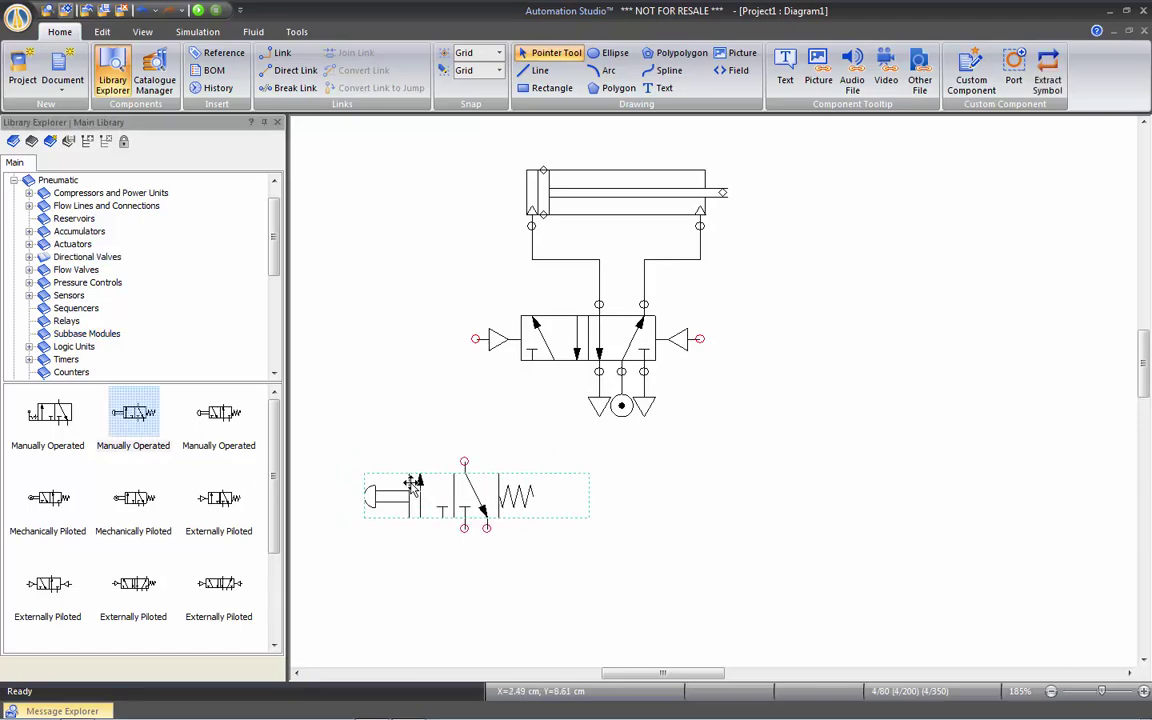
left_click(58, 180)
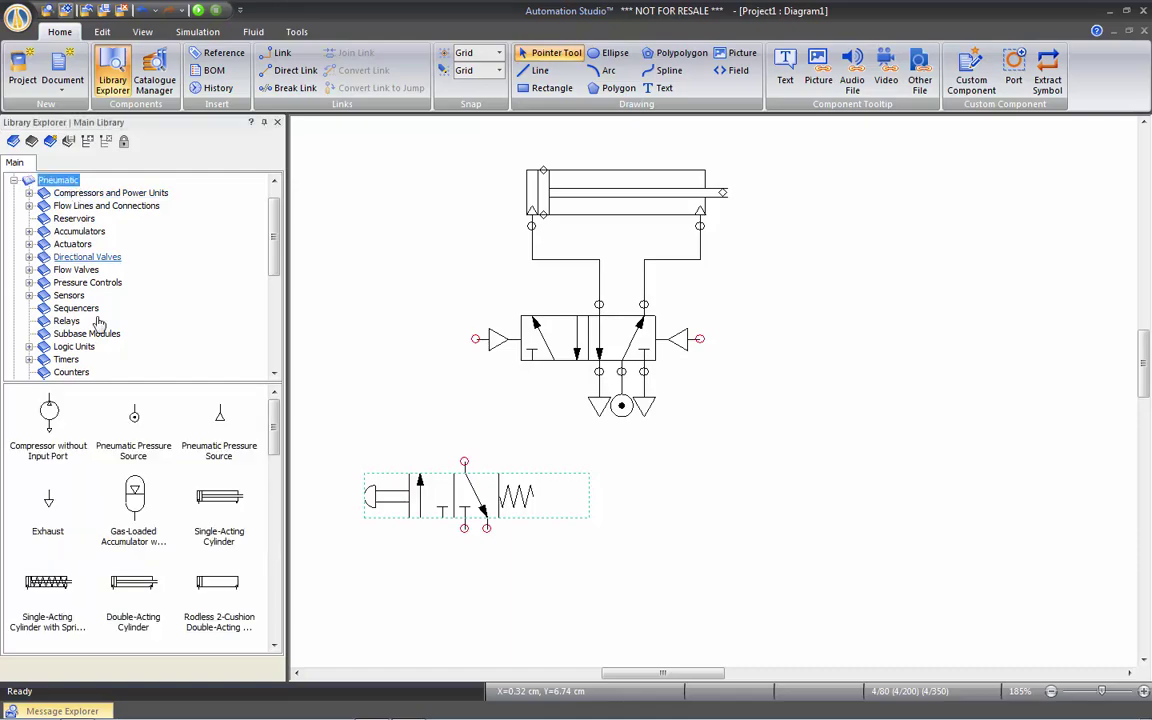
left_click_drag(138, 425, 466, 565)
left_click_drag(98, 452, 498, 563)
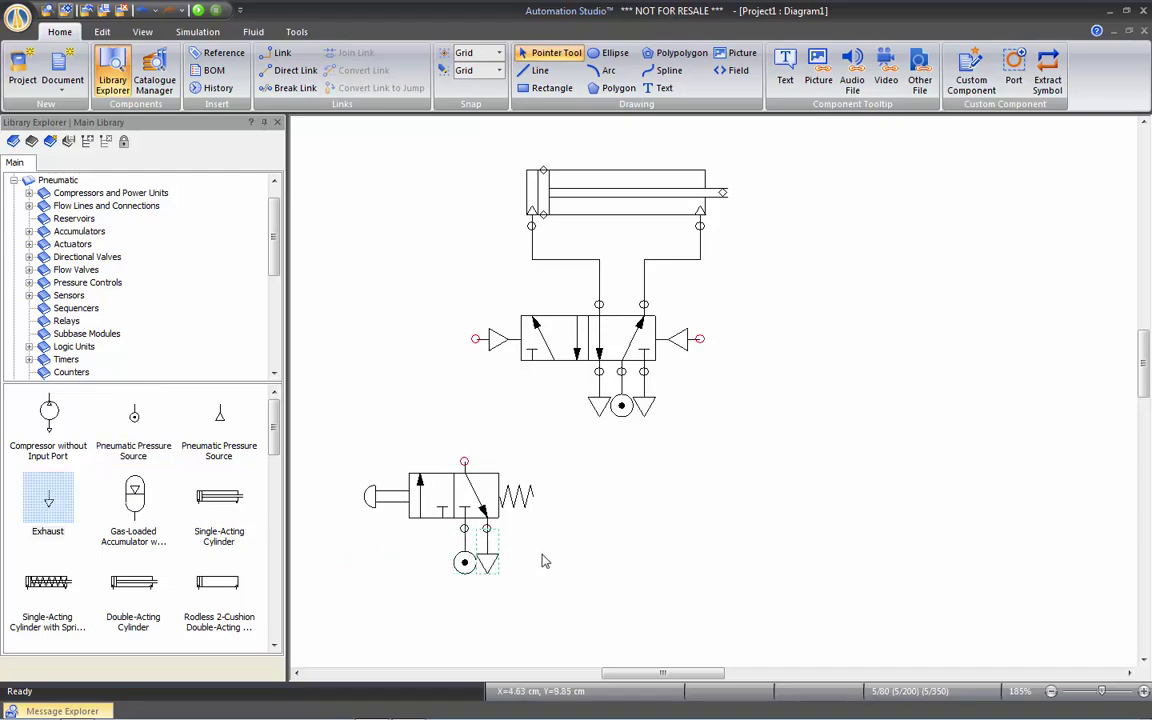
left_click(566, 561)
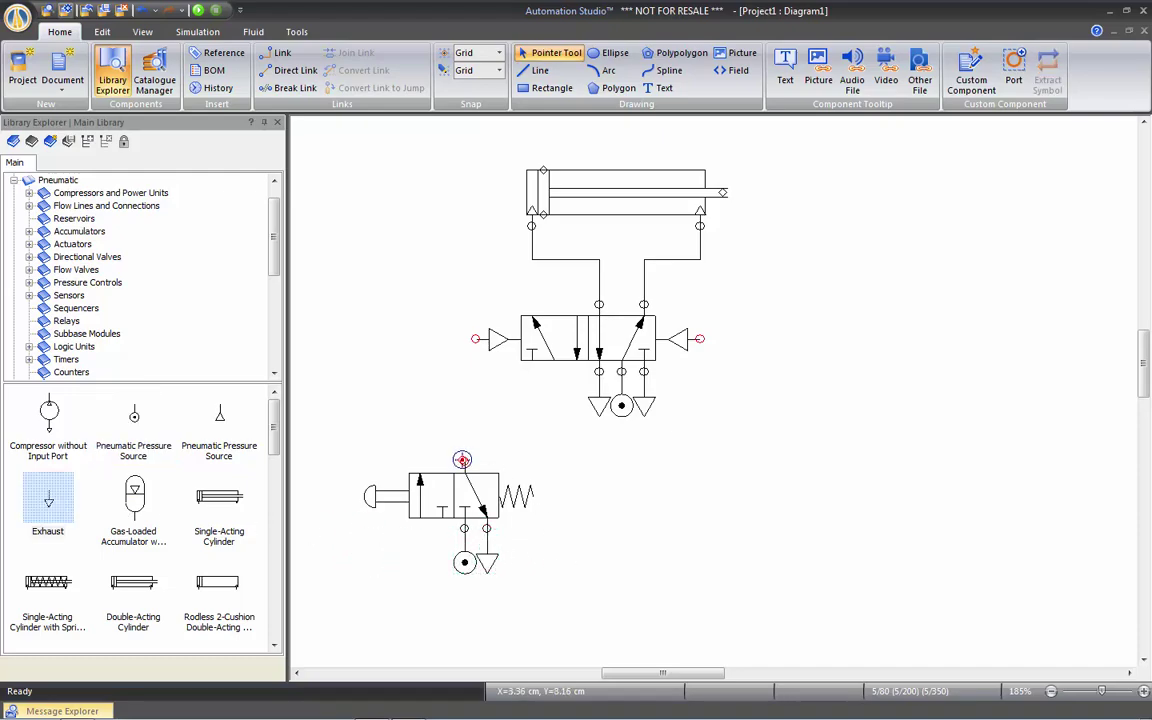
left_click_drag(464, 463, 475, 338)
Group that valve assembly, copy it to the right, and link it to the right pilot.
left_click_drag(316, 429, 593, 622)
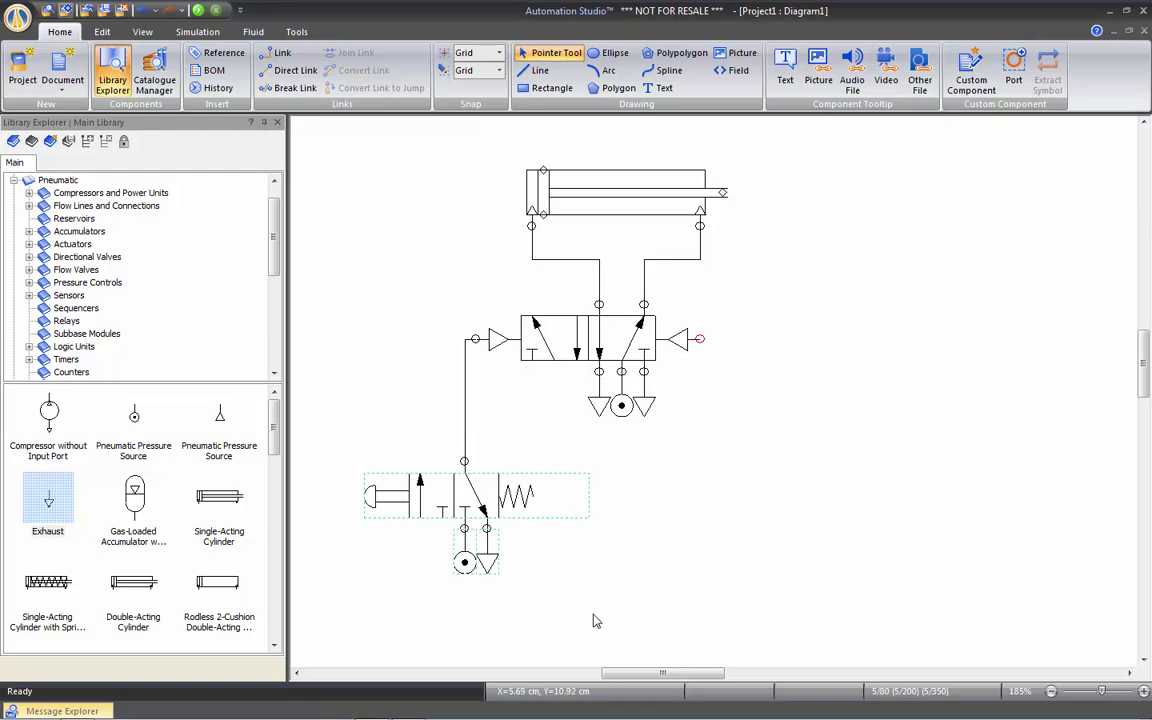
right_click(481, 505)
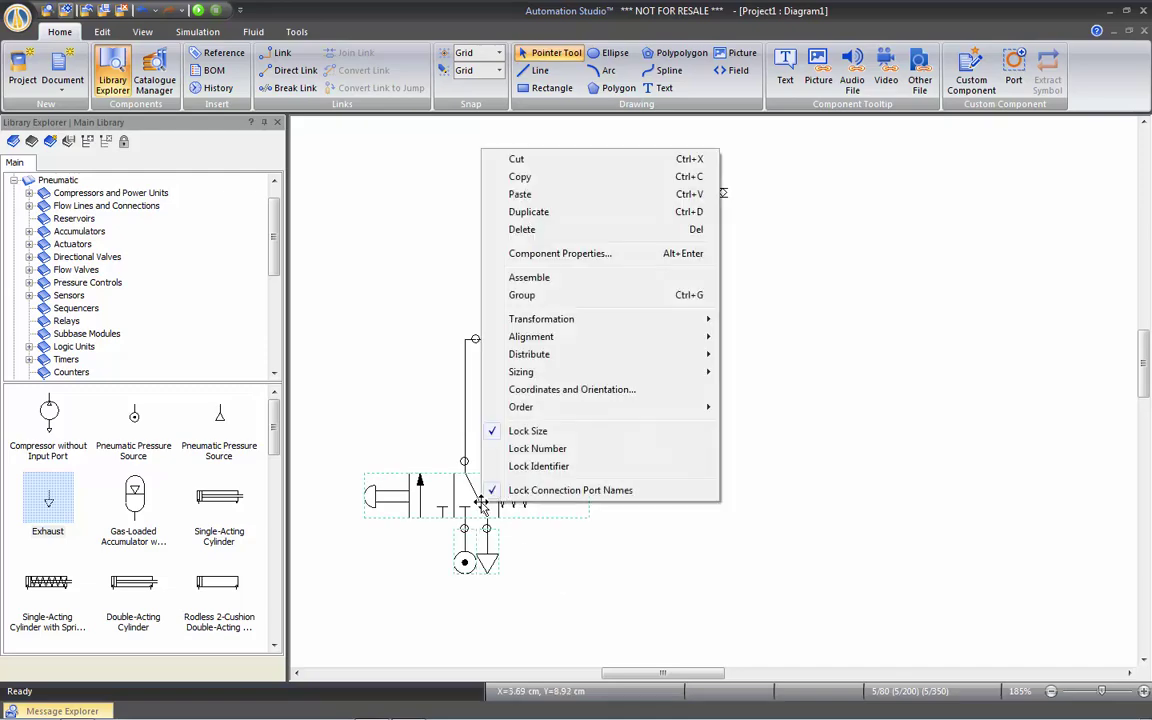
left_click(528, 296)
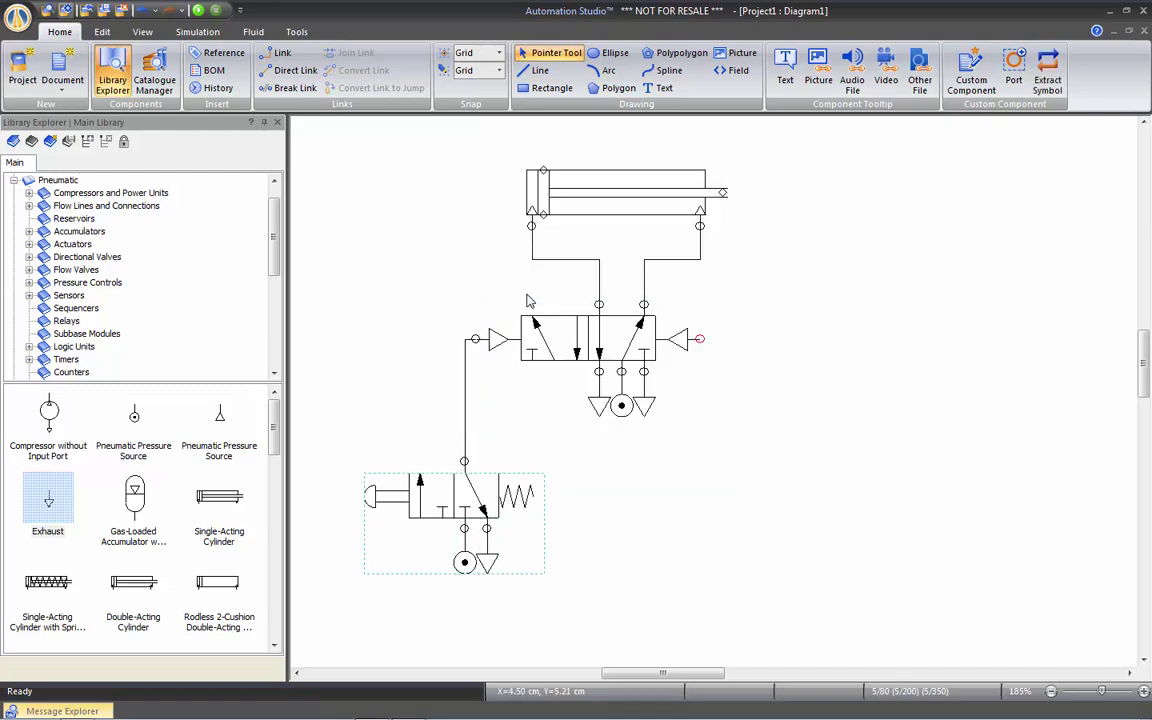
left_click_drag(465, 505, 438, 512)
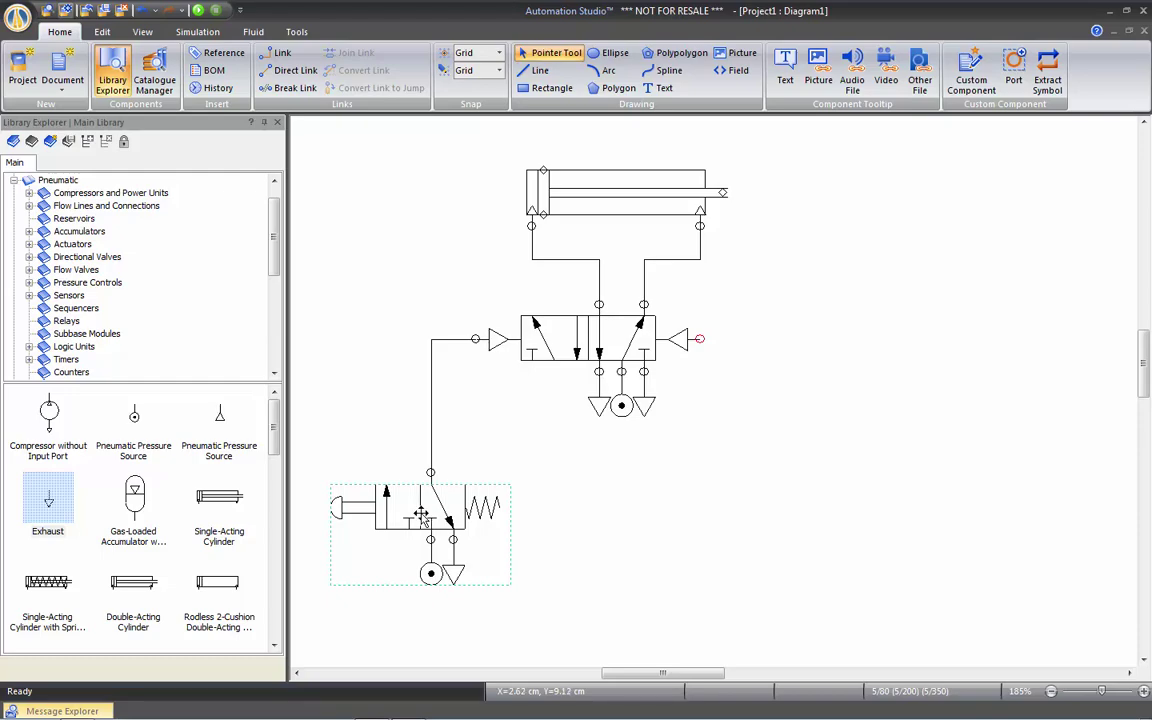
left_click_drag(421, 514, 750, 515)
left_click(756, 472)
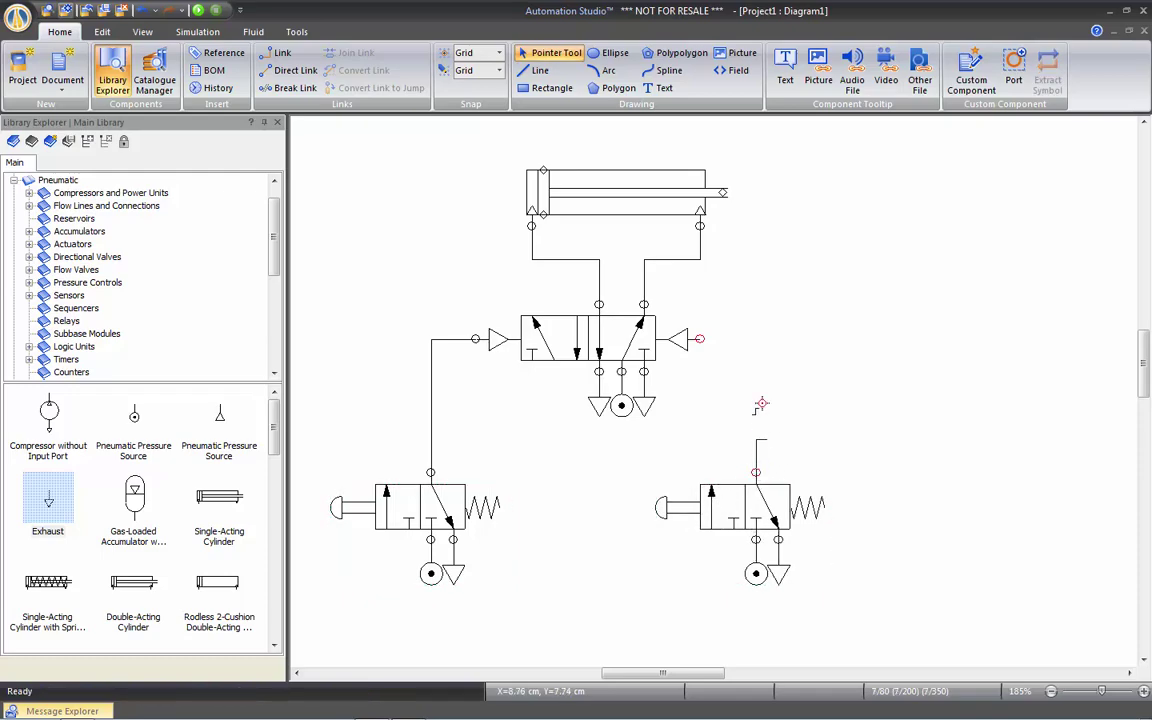
left_click(699, 339)
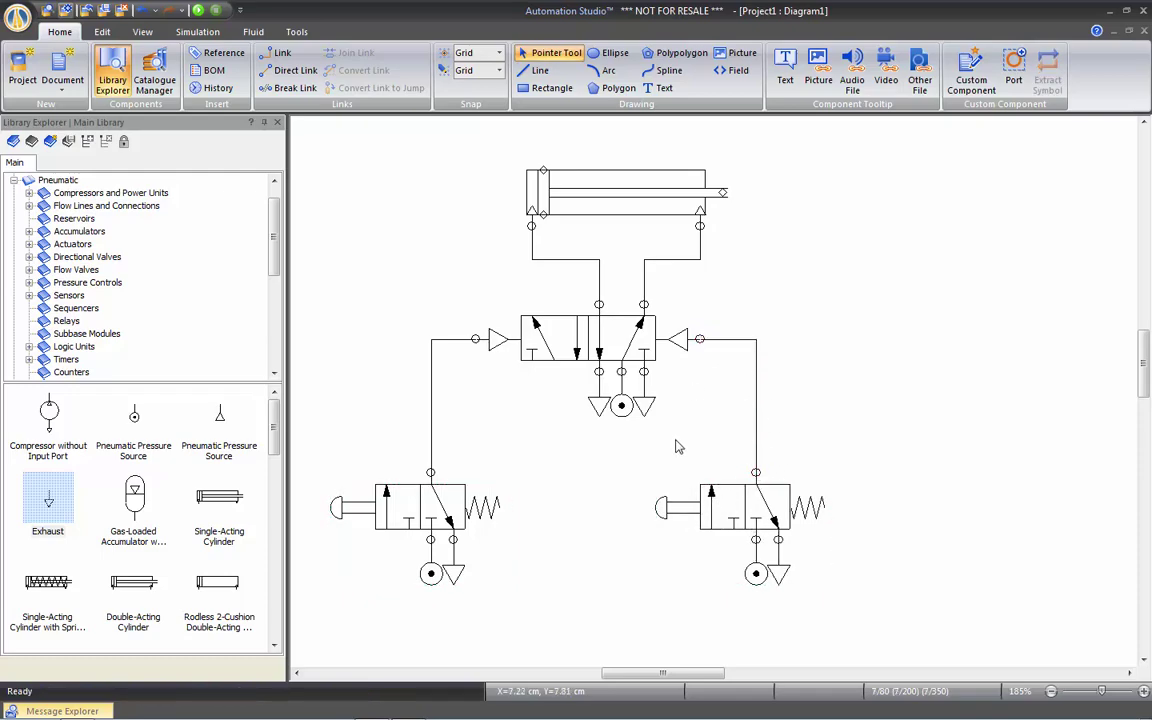
Set Line Functions to Pilot on both the right and left links to the 5/2 valve.
right_click(757, 348)
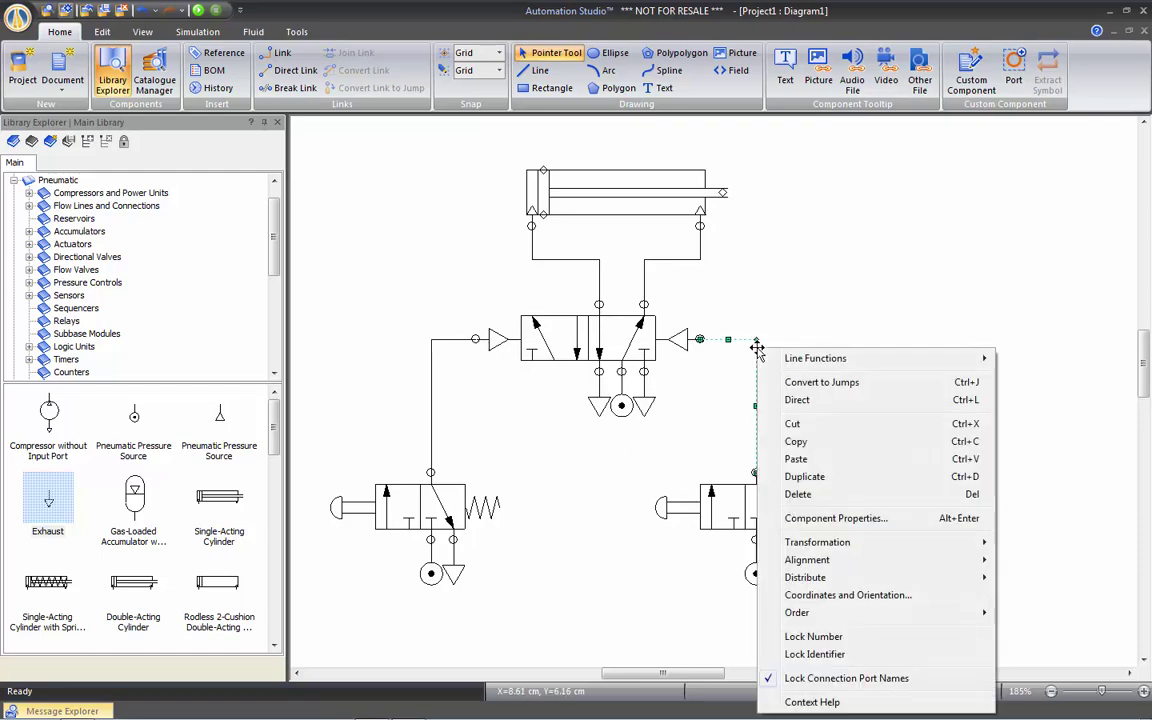
mouse_move(825, 365)
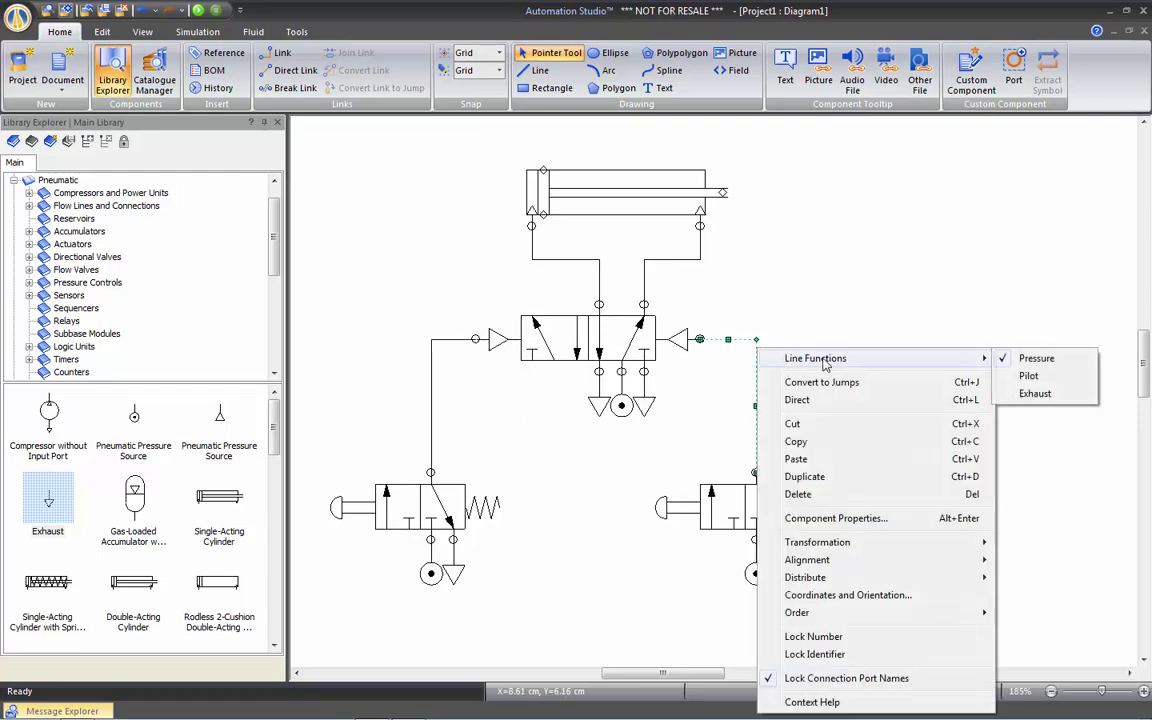
left_click(1044, 377)
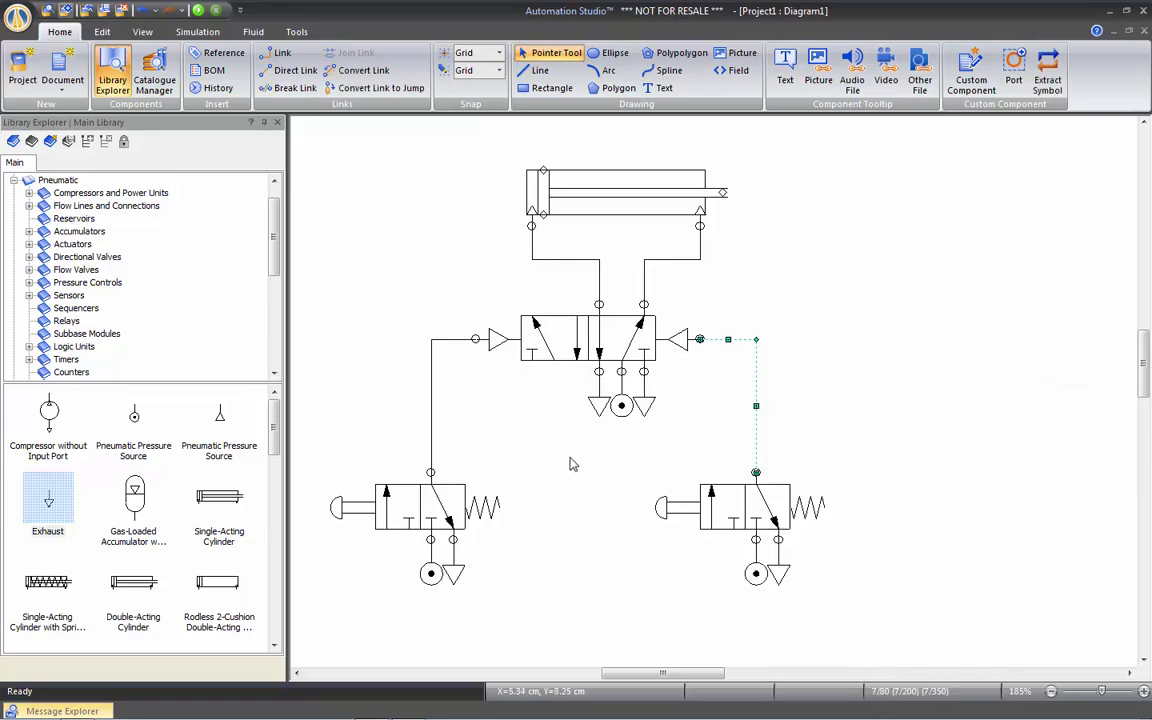
left_click(445, 397)
right_click(431, 383)
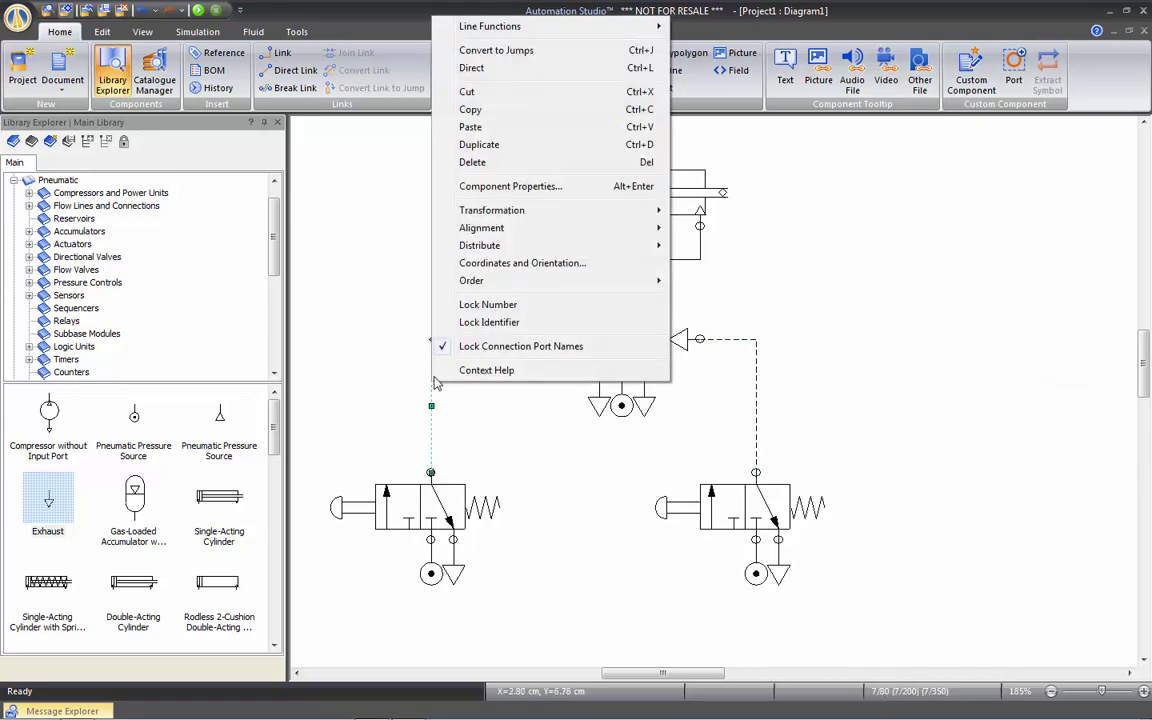
mouse_move(548, 30)
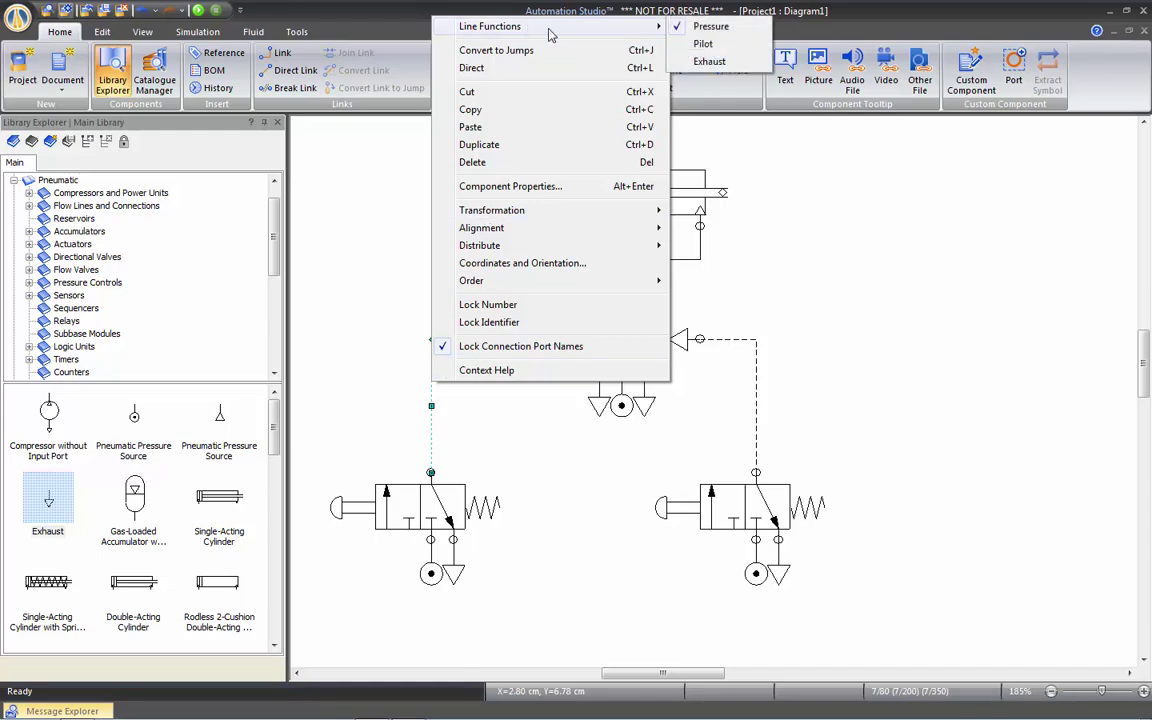
left_click(703, 44)
left_click(835, 343)
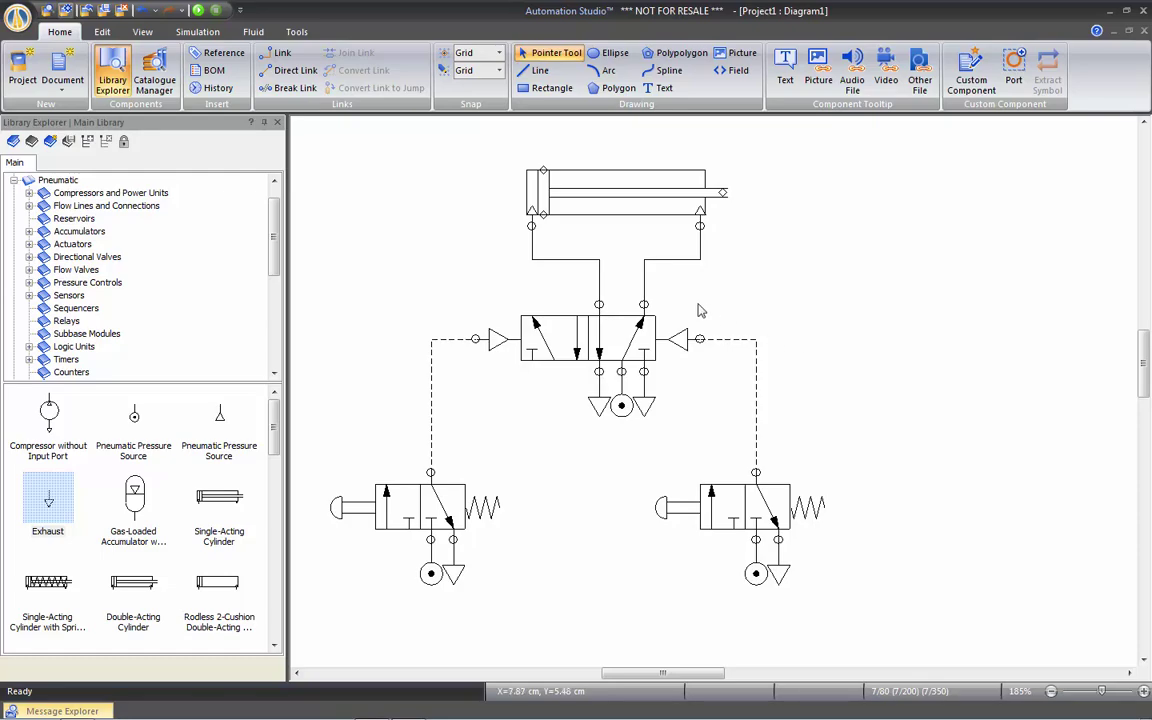
Run the simulation, pressing the left and right push-buttons twice to extend and retract the cylinder.
left_click(201, 12)
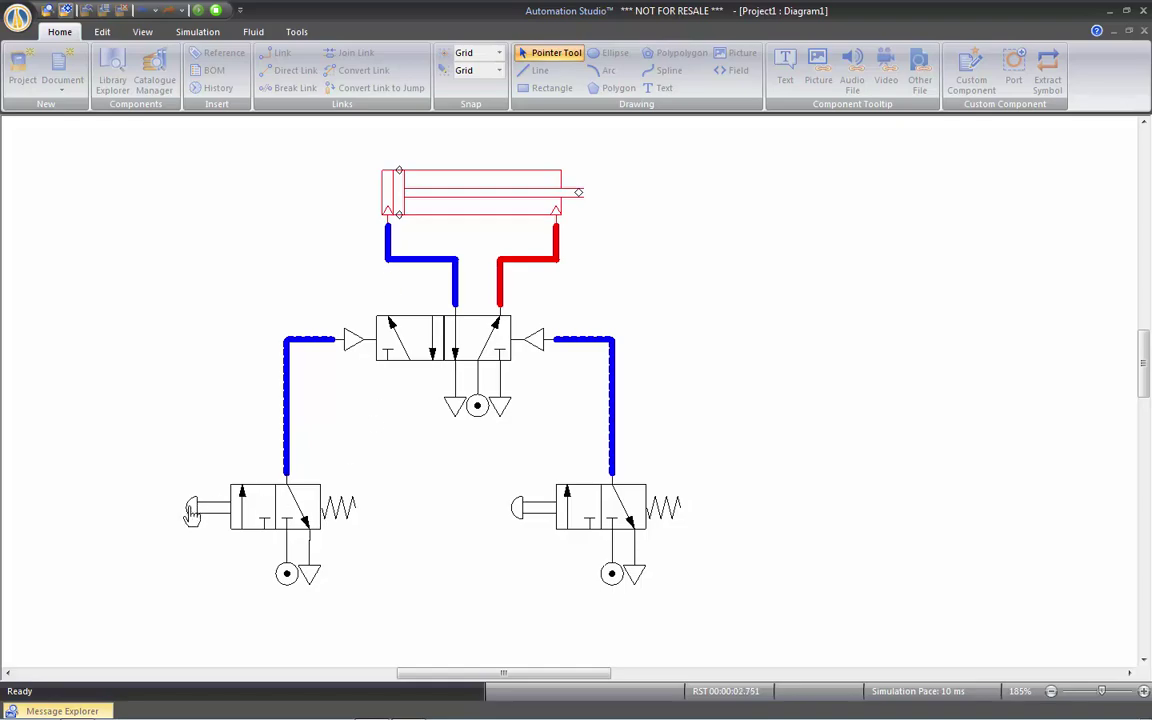
left_click(192, 515)
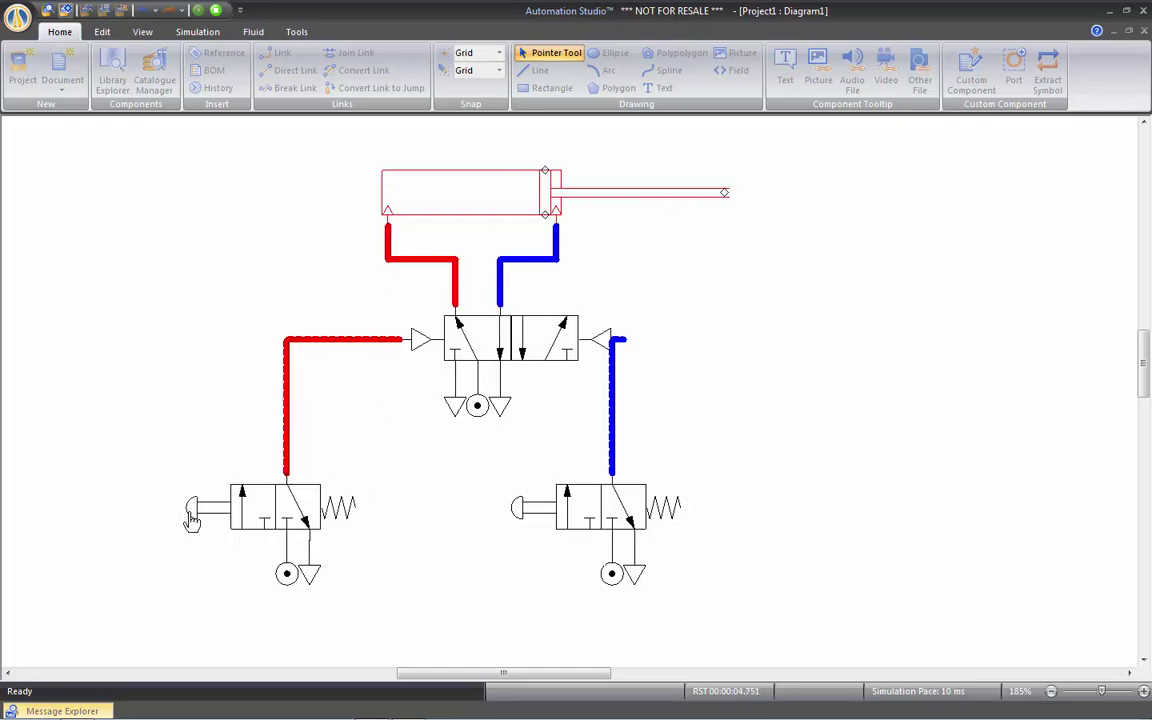
left_click(521, 516)
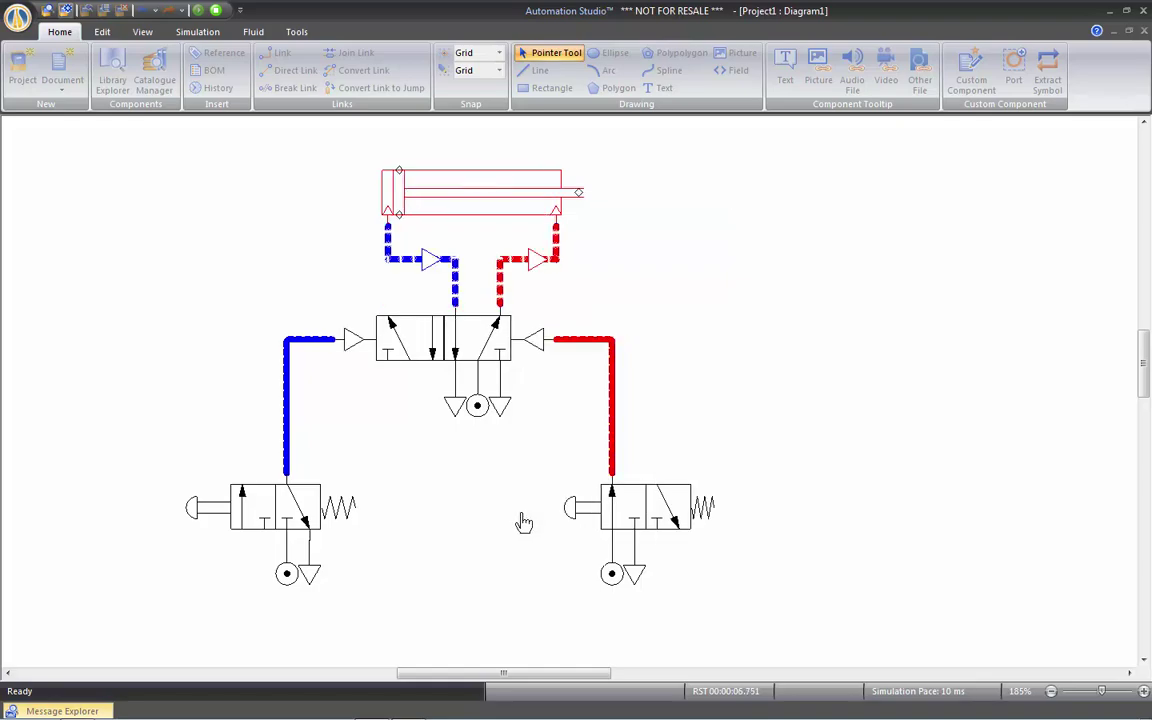
left_click(204, 517)
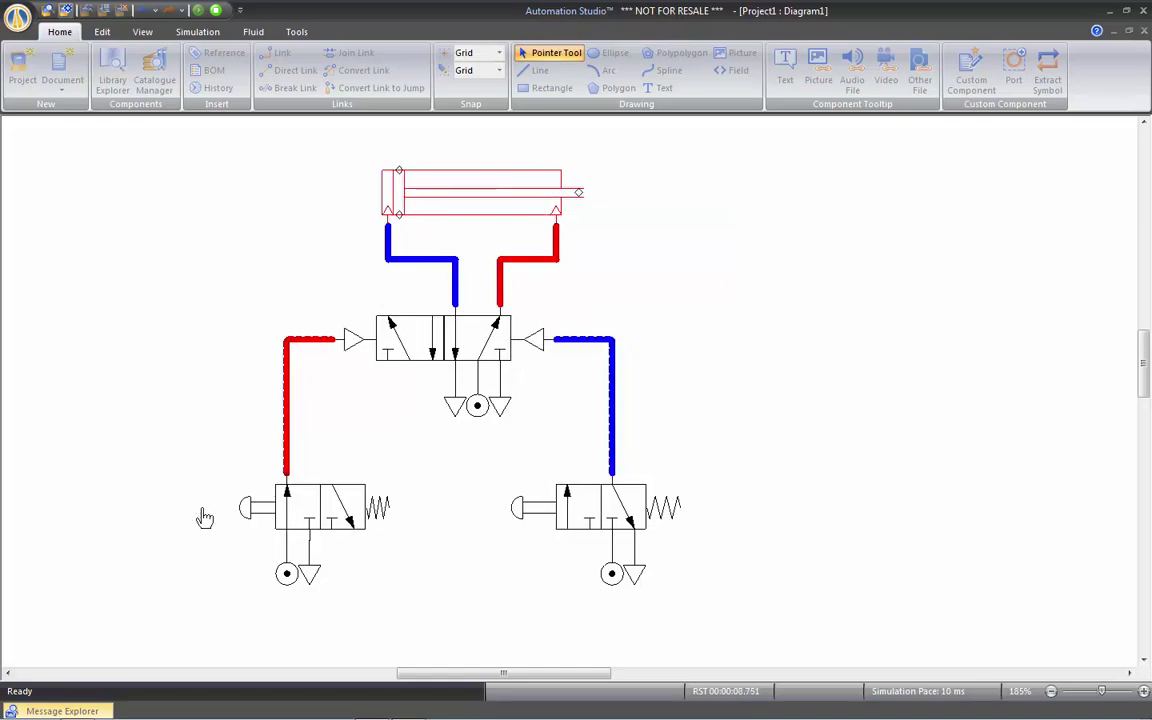
left_click(524, 522)
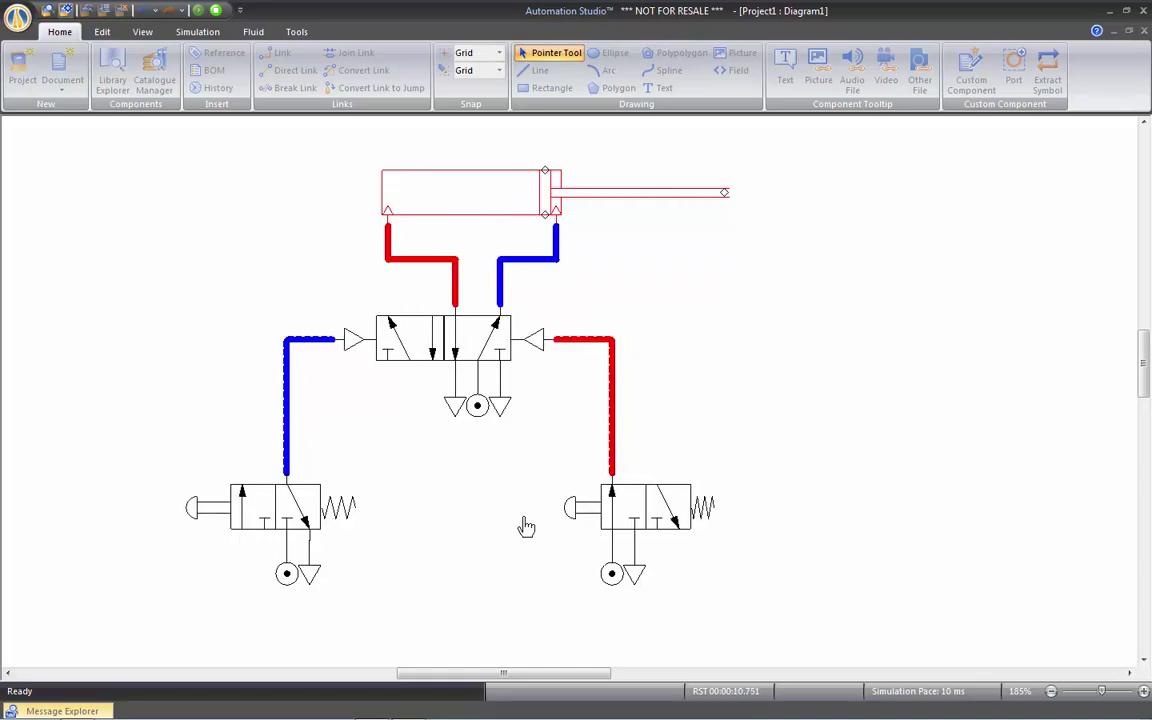
Show the cylinder's cutaway animation, cycle both push-buttons again, then stop the simulation.
right_click(465, 196)
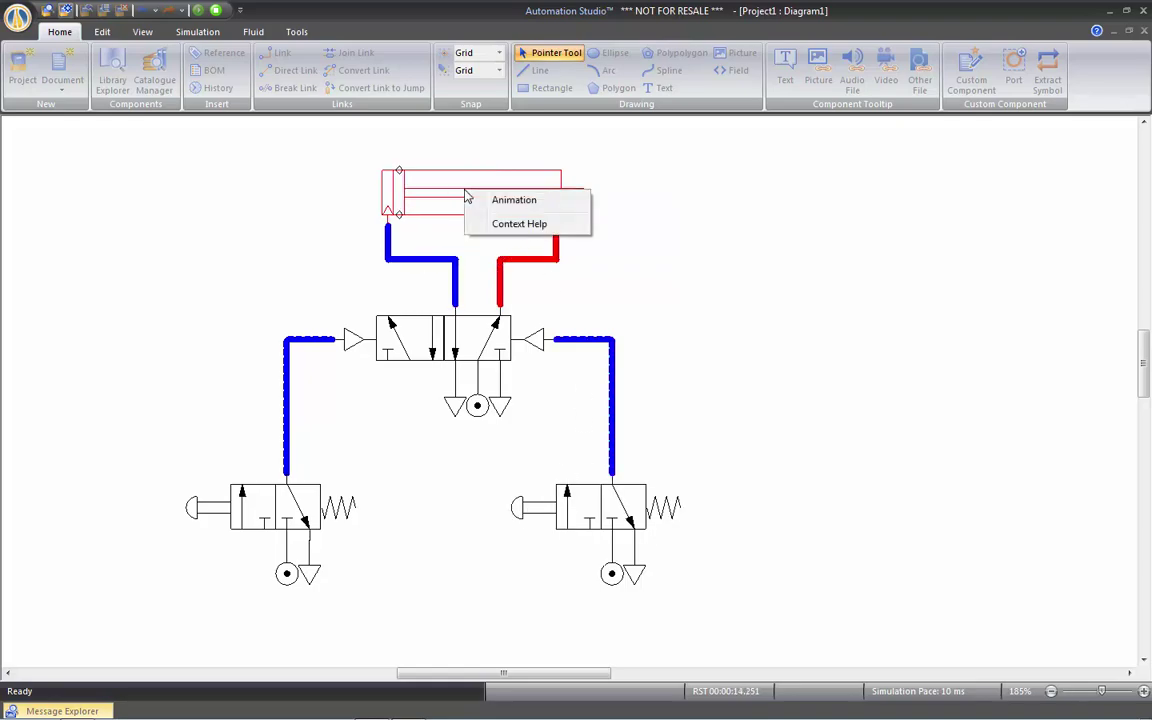
left_click(515, 203)
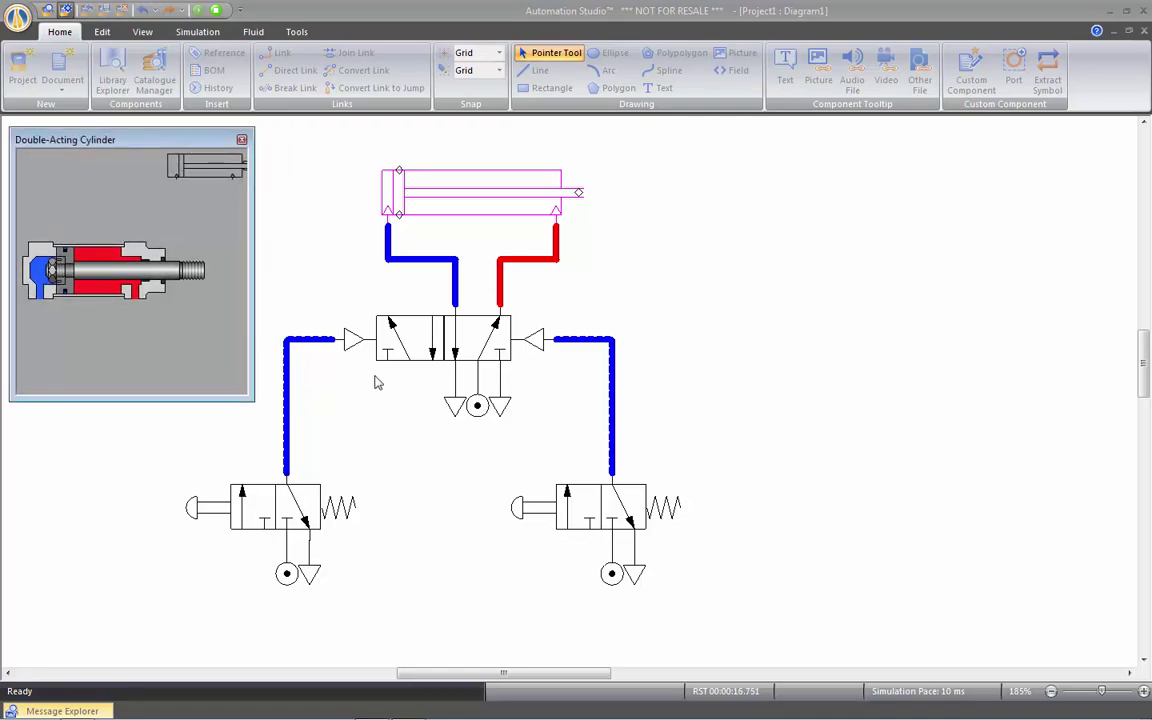
left_click(192, 514)
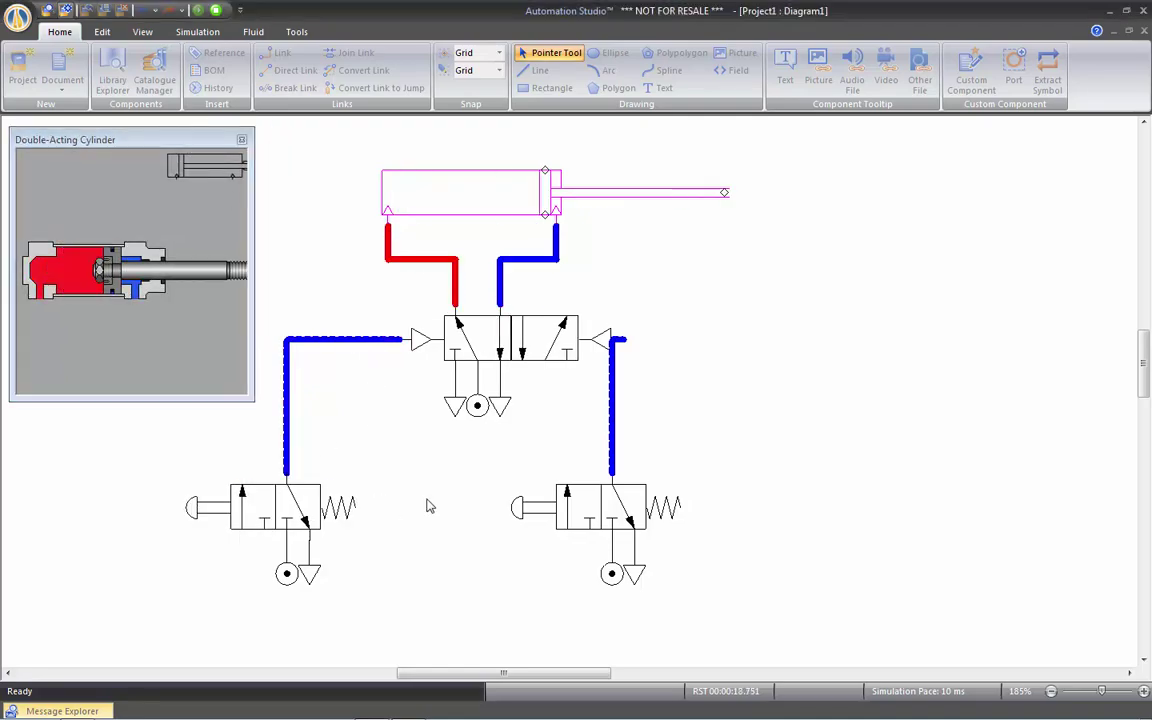
left_click(517, 508)
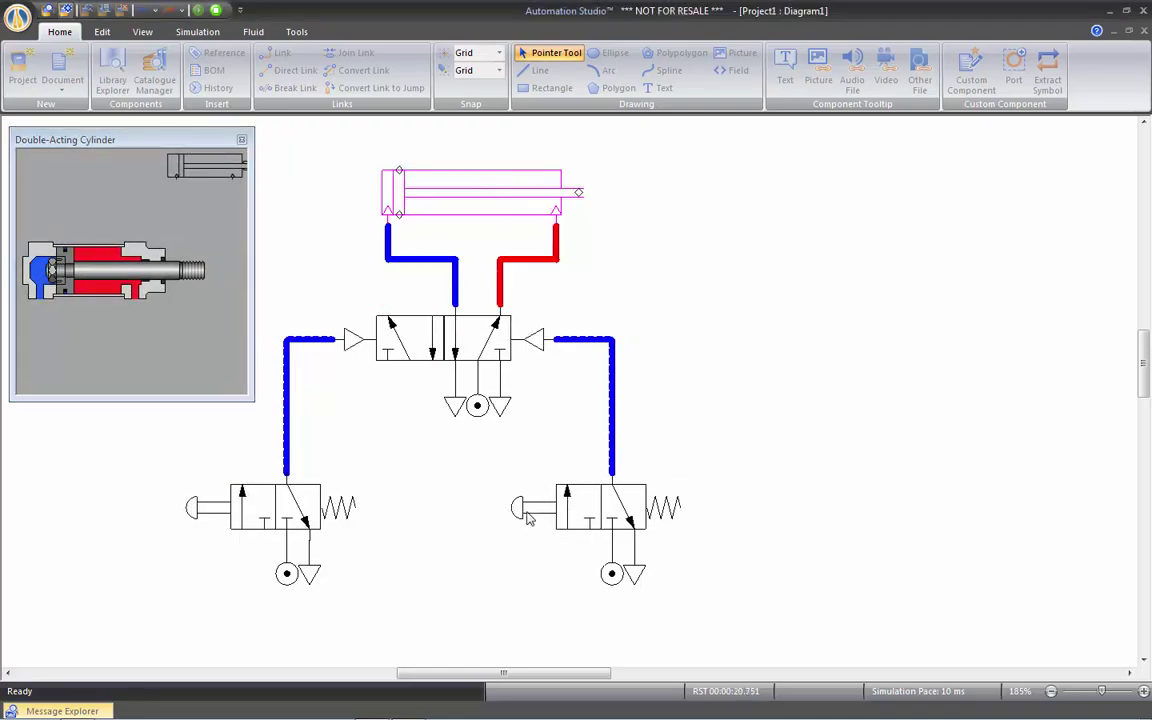
left_click(215, 10)
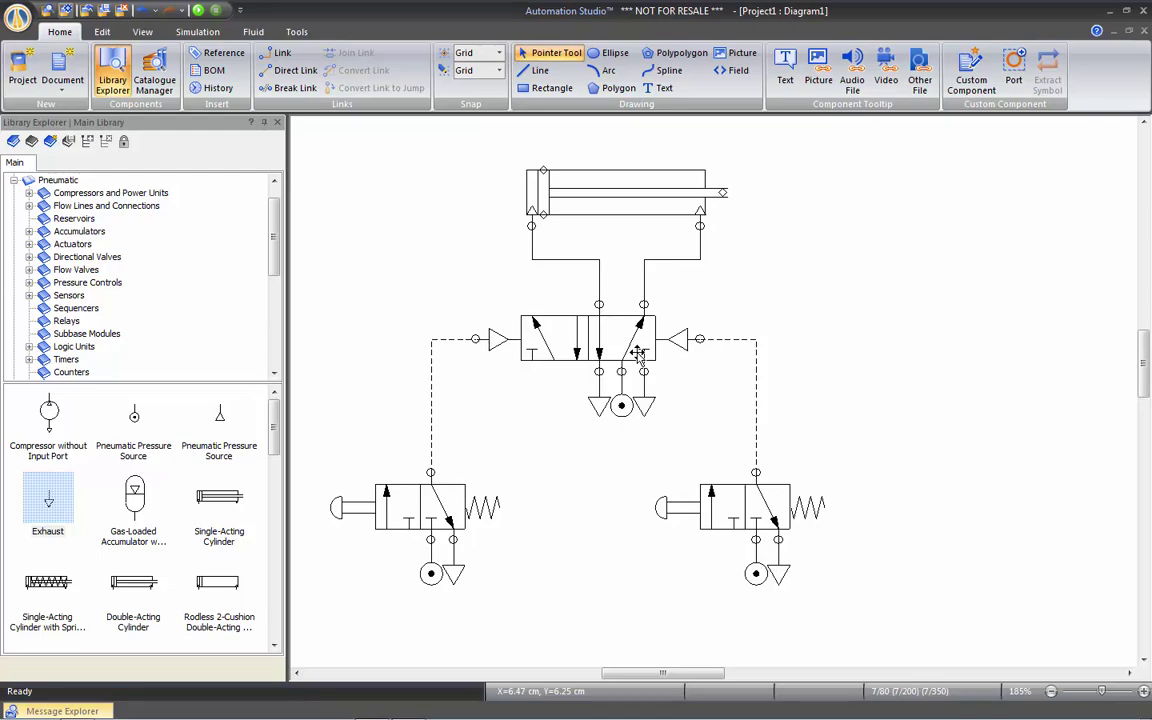
Delete the lower-left and lower-right push-button valves and the leftover dashed pilot line.
left_click_drag(303, 290, 512, 632)
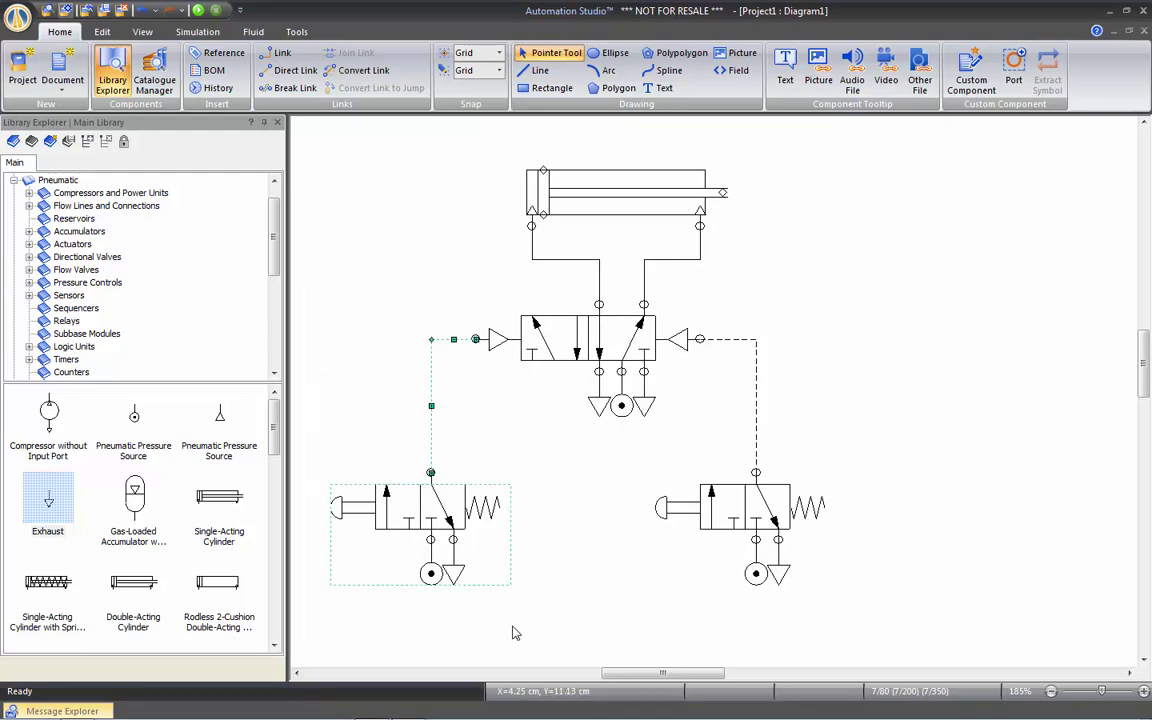
key("Delete")
left_click_drag(630, 437, 835, 592)
key("Delete")
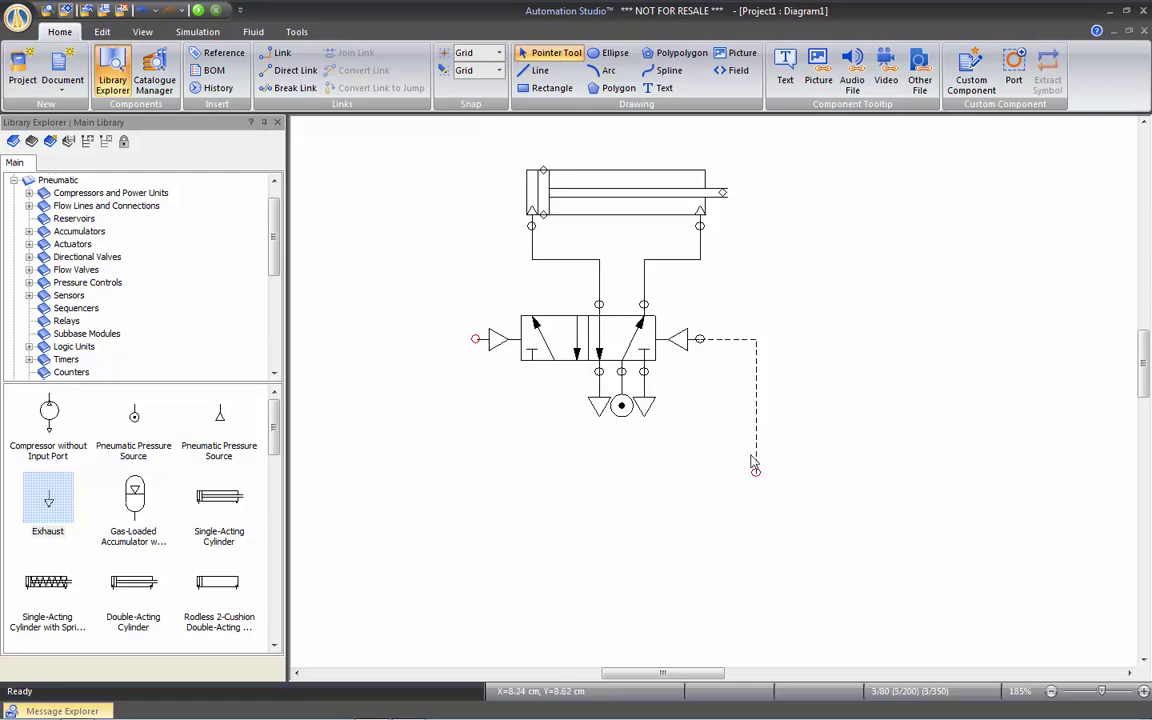
left_click(756, 395)
key("Delete")
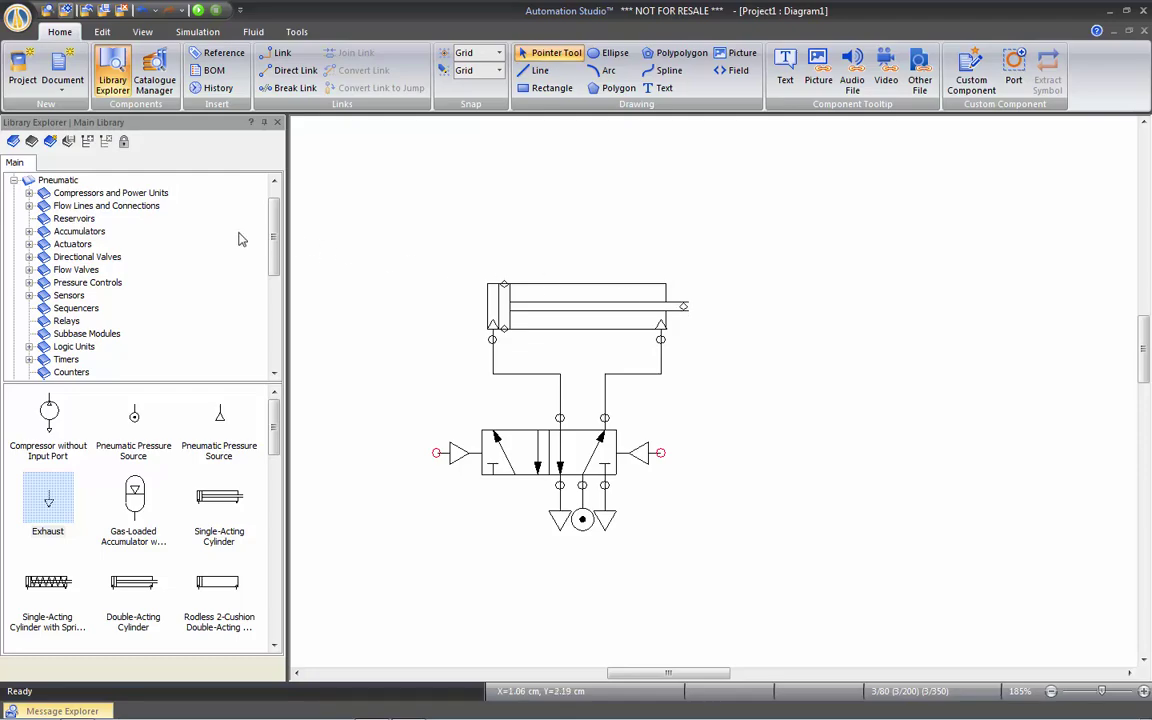
Place a mechanically piloted valve and rotate it left 90° to stand upright.
left_click(88, 257)
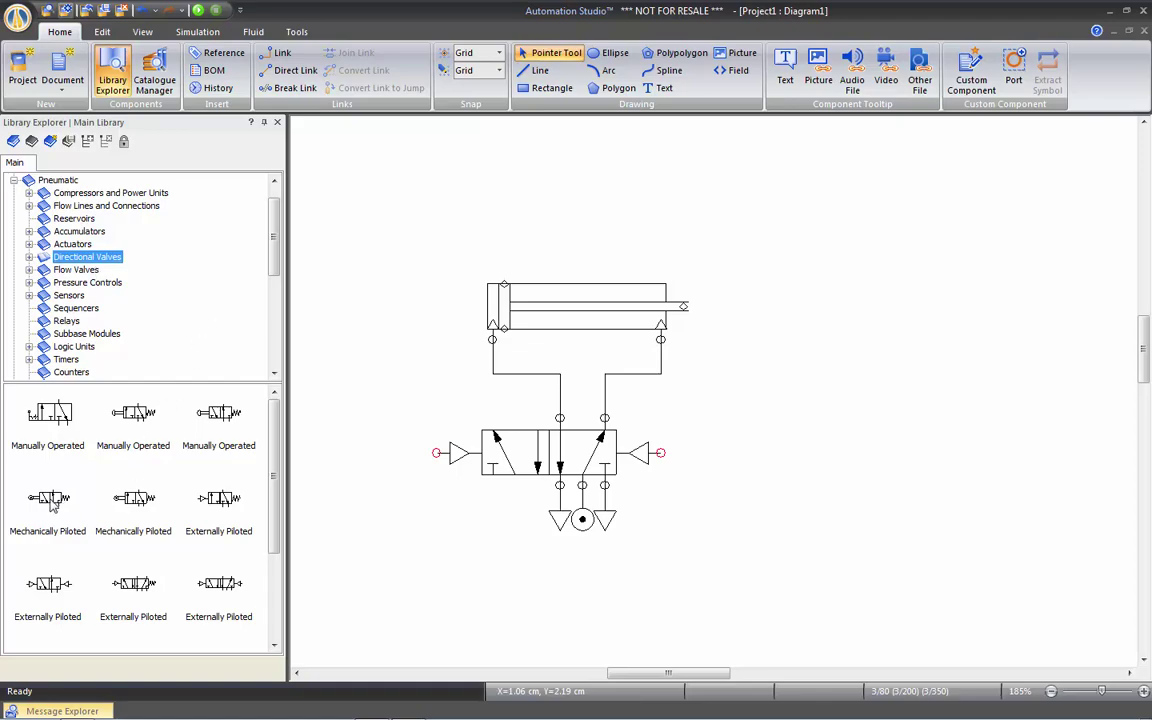
left_click_drag(137, 507, 792, 255)
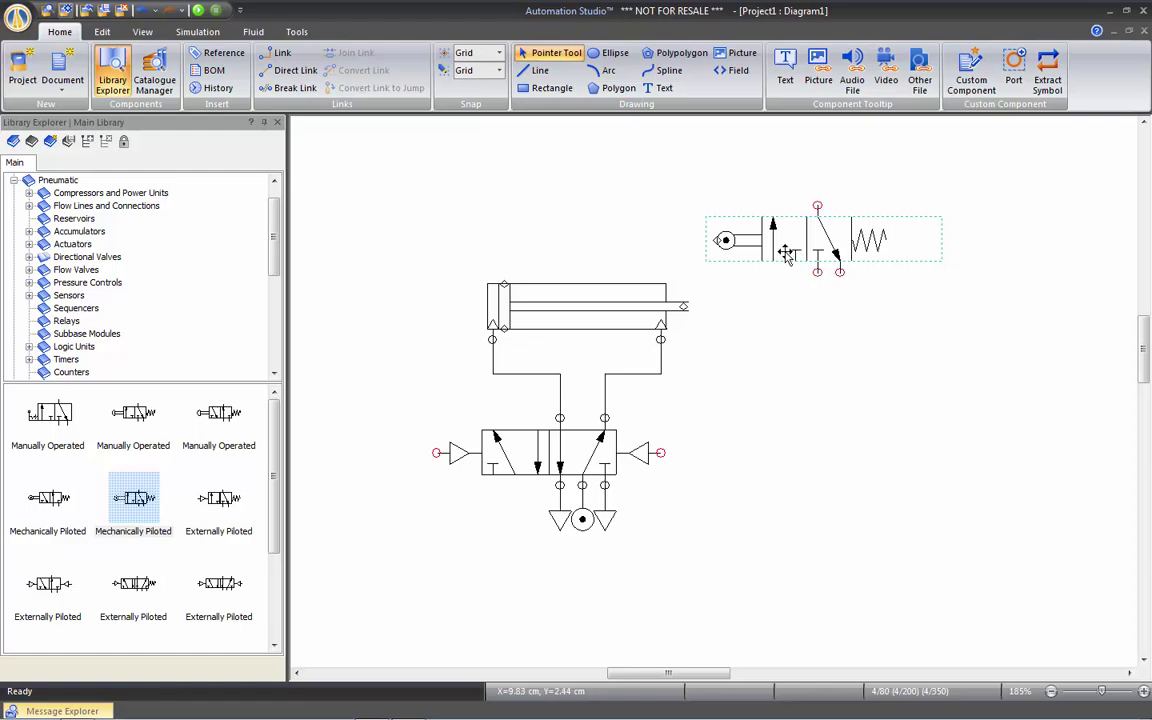
left_click(102, 32)
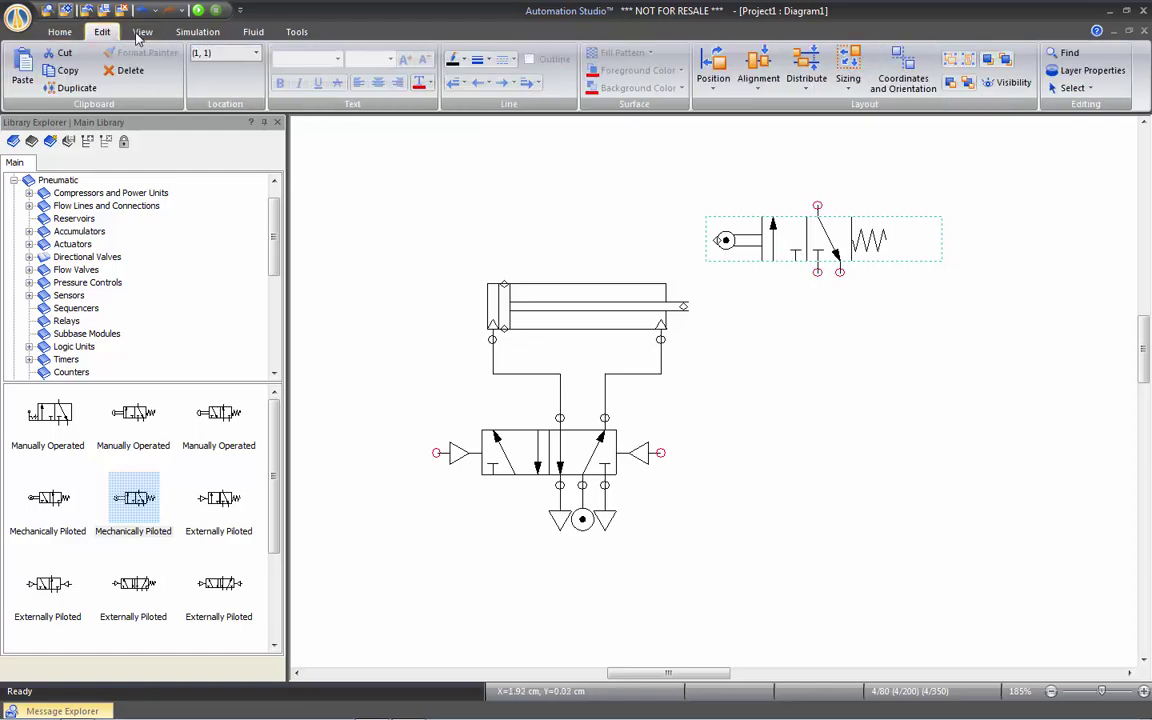
left_click(716, 88)
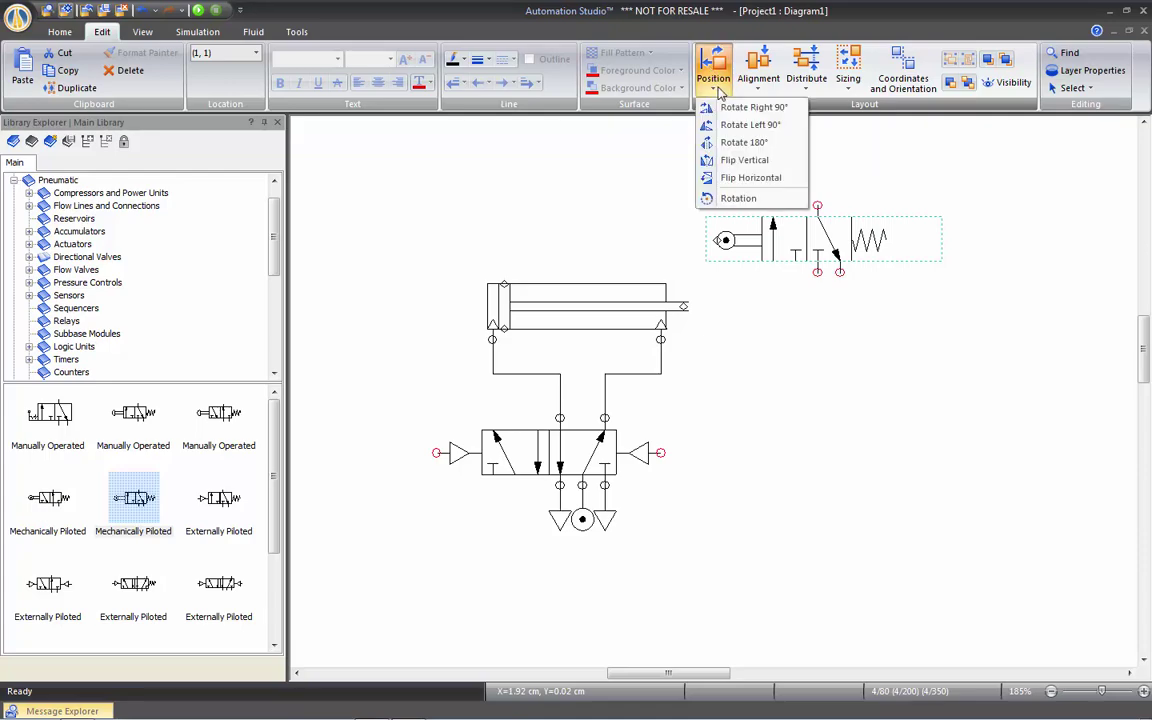
left_click(722, 123)
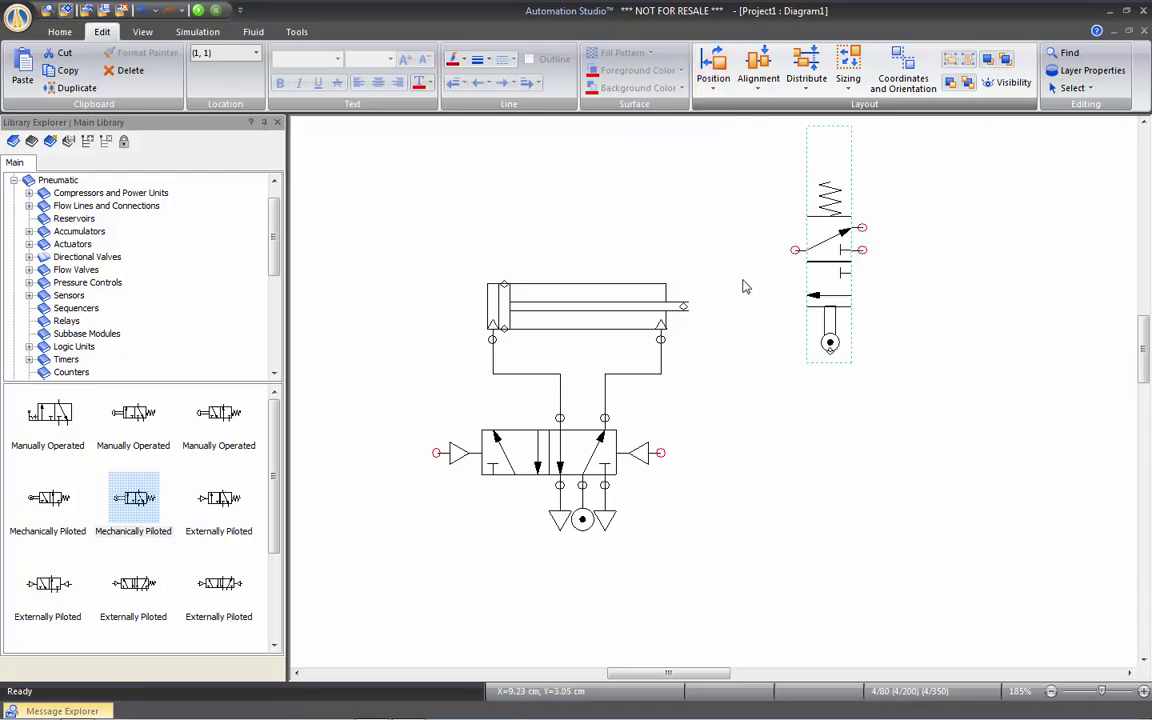
left_click(698, 268)
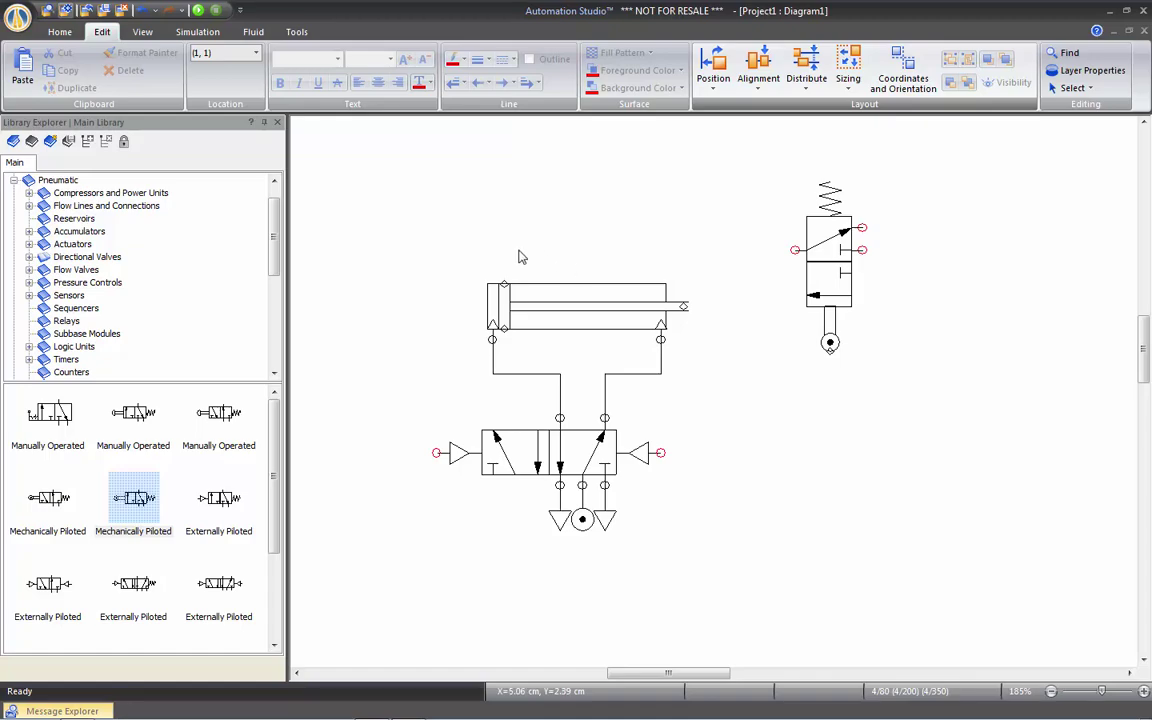
Lower the cylinder and 5/2 valve, then set the roller valve against the piston rod end.
left_click_drag(388, 245, 758, 642)
left_click_drag(605, 302, 622, 355)
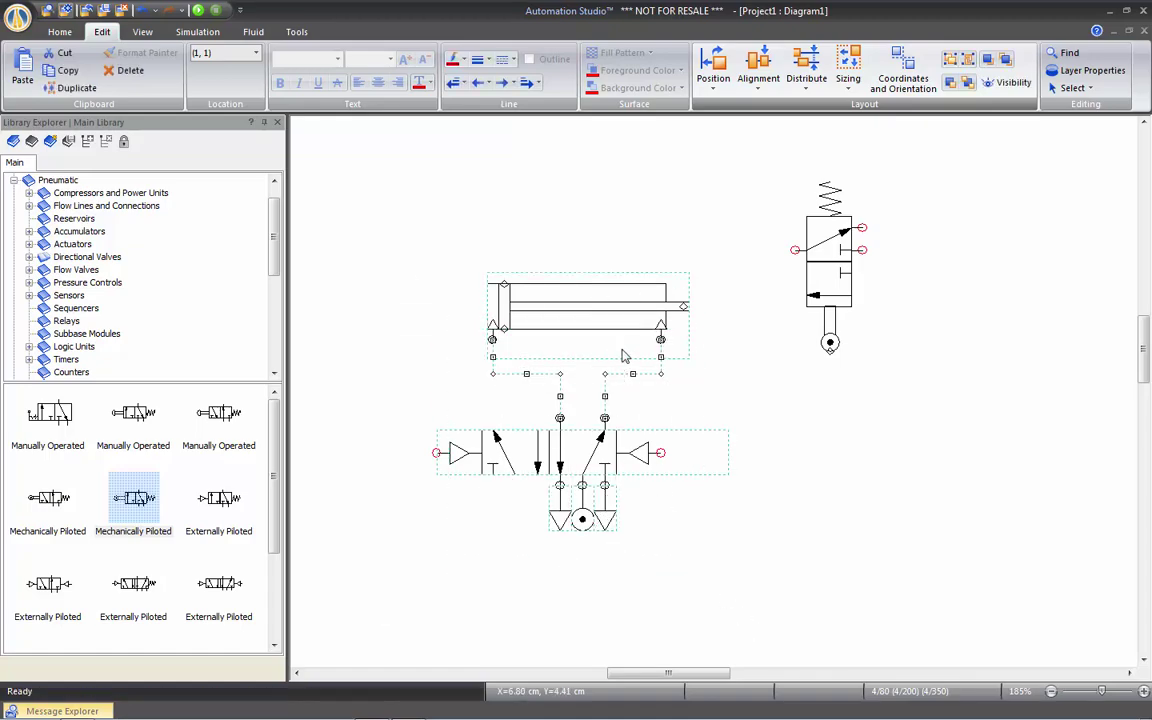
left_click(733, 393)
scroll(712, 393, "up", 2)
scroll(712, 394, "up", 1)
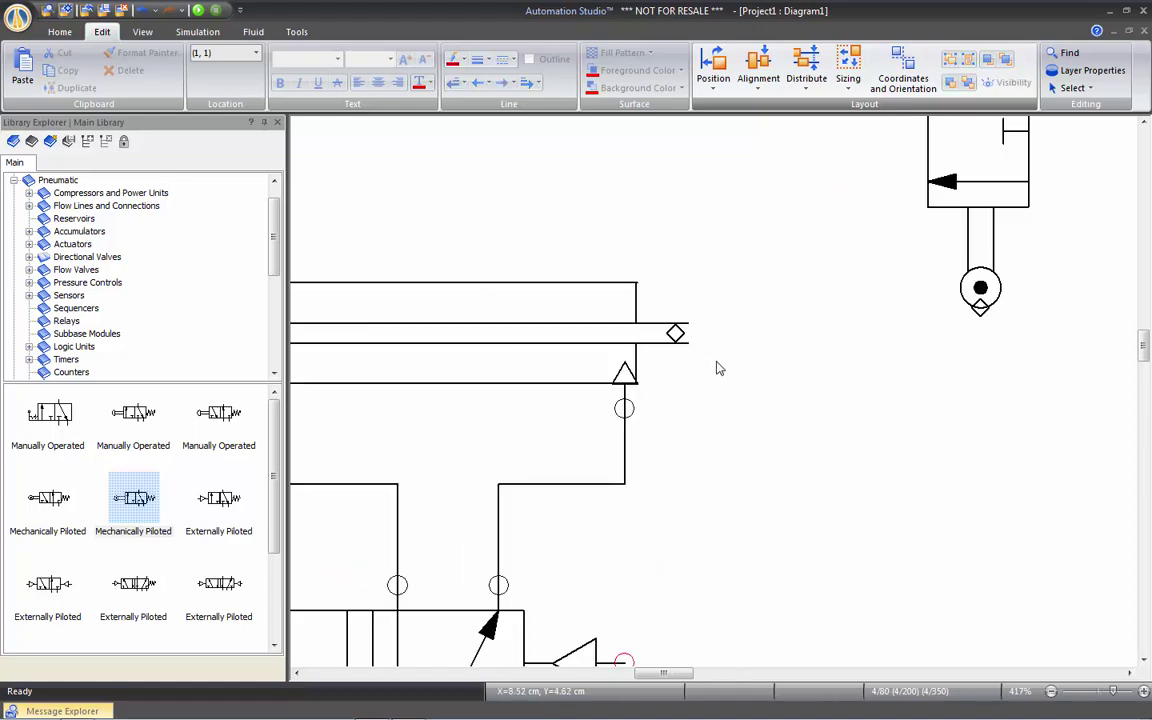
left_click_drag(712, 369, 800, 373)
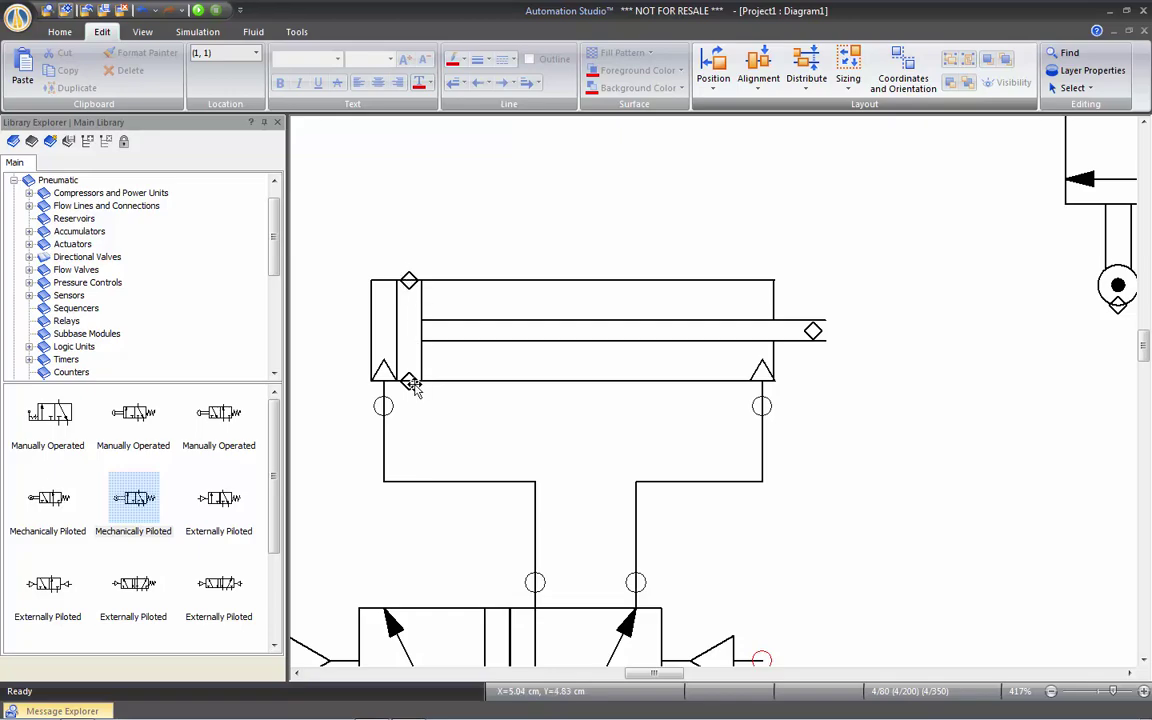
left_click_drag(1091, 205, 964, 208)
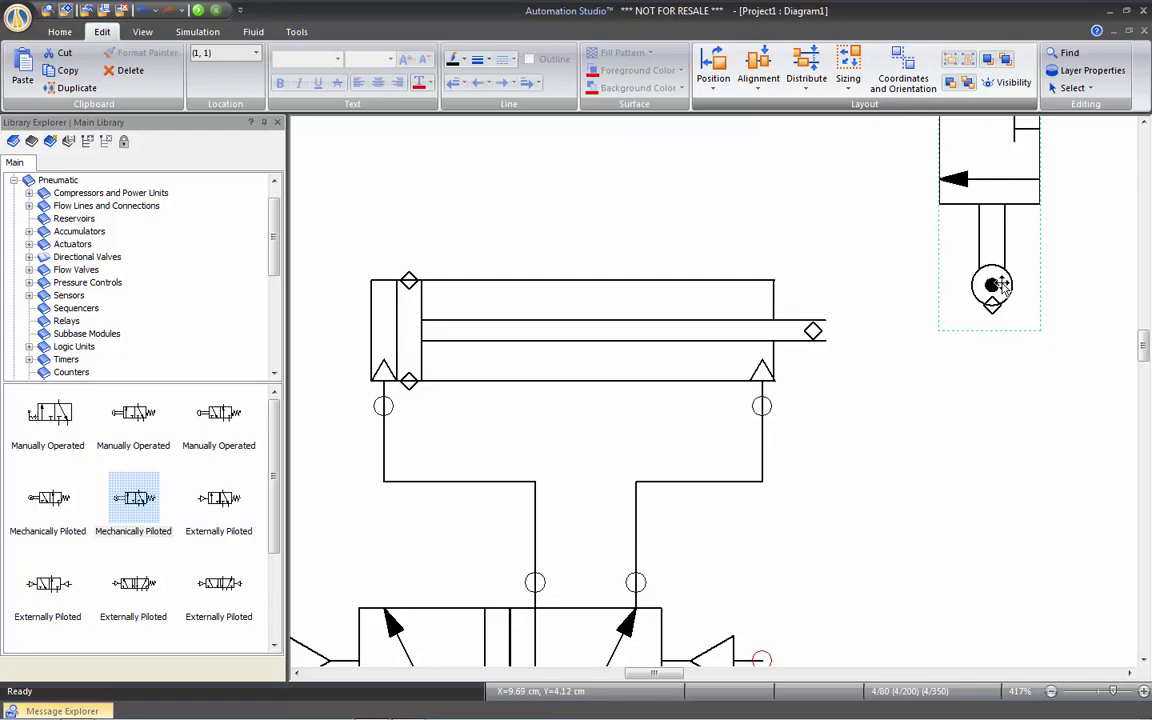
left_click_drag(994, 206, 818, 232)
scroll(866, 328, "down", 2)
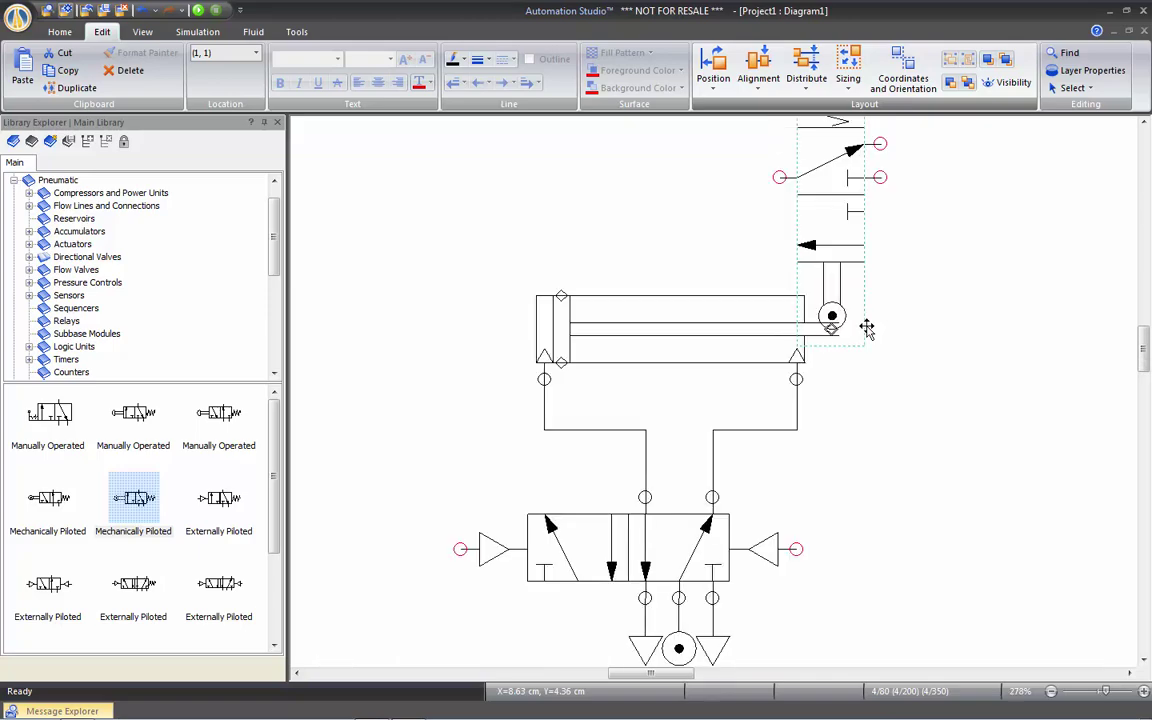
scroll(800, 328, "down", 2)
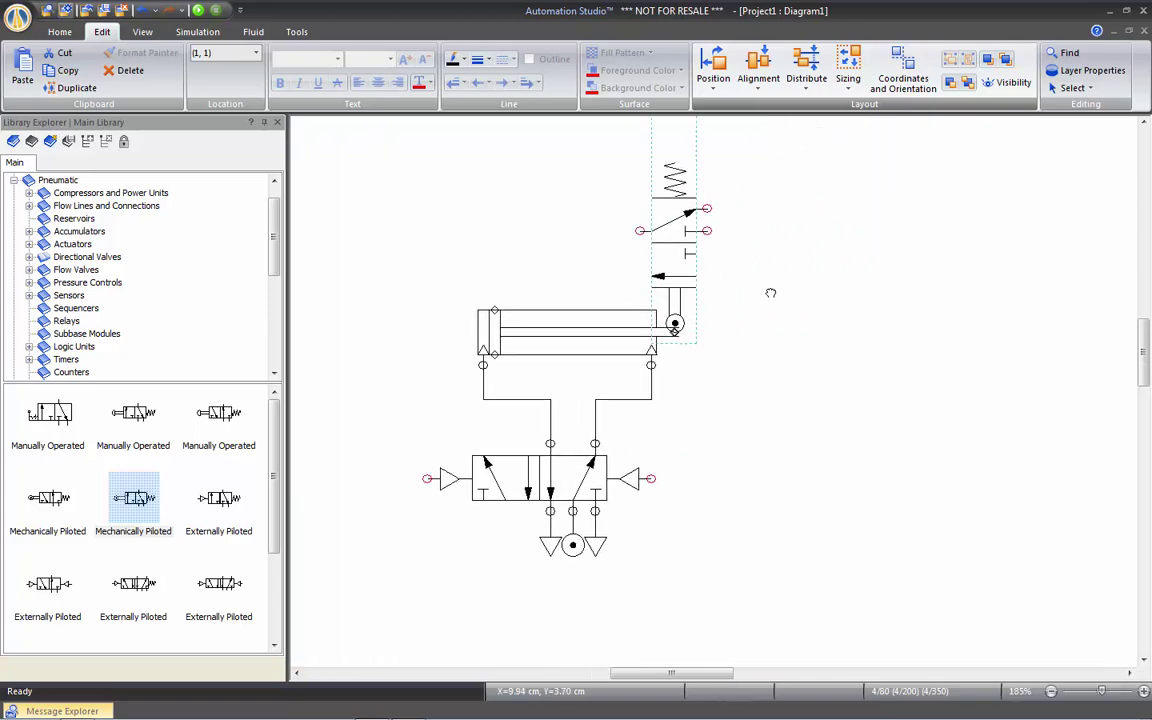
left_click(715, 368)
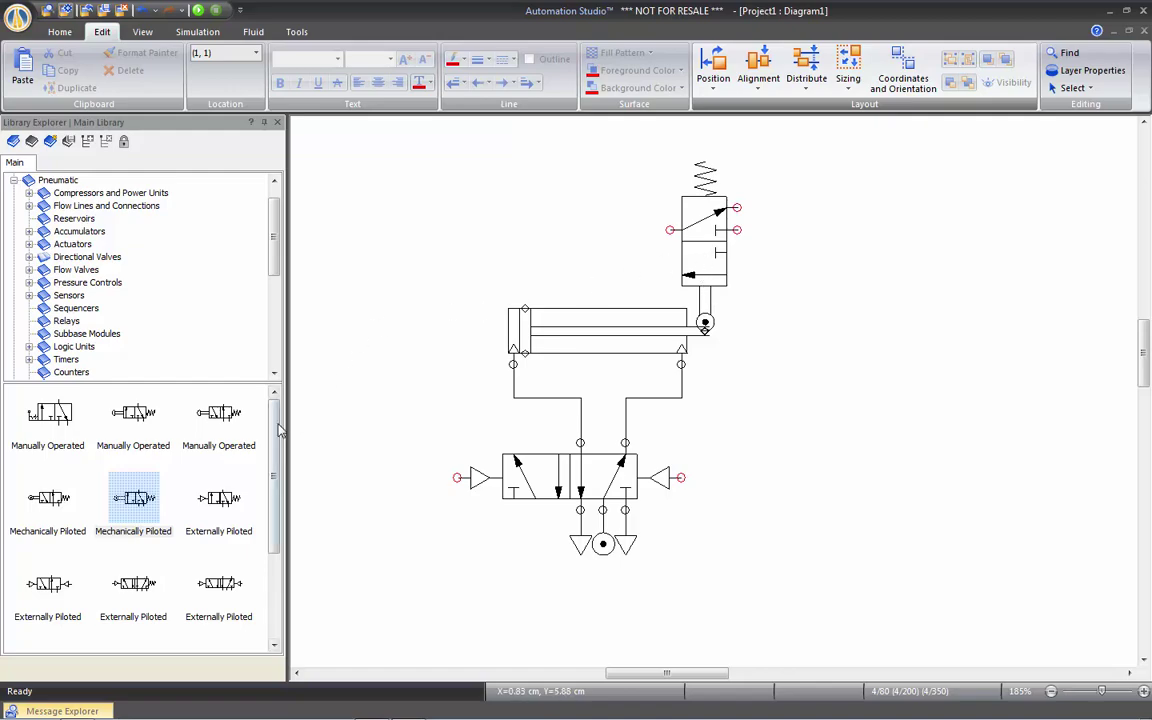
left_click(52, 180)
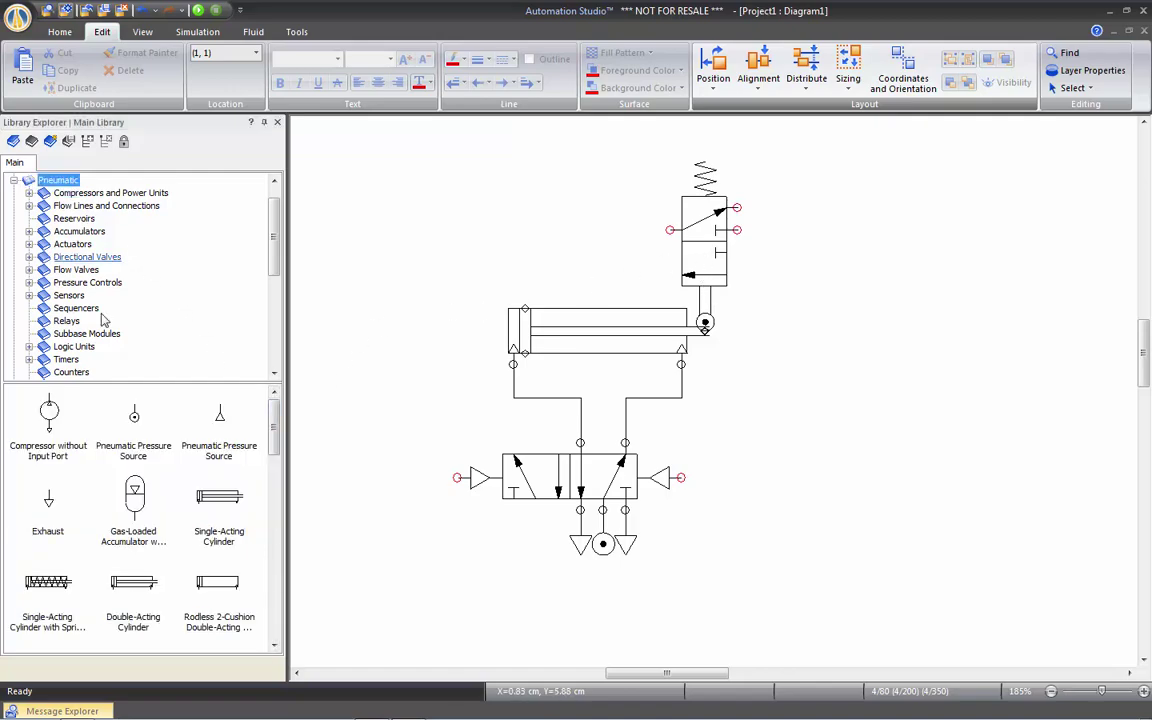
Attach a pneumatic pressure source, rotated 90° to lie horizontally, to the valve's right port.
left_click_drag(133, 421, 805, 238)
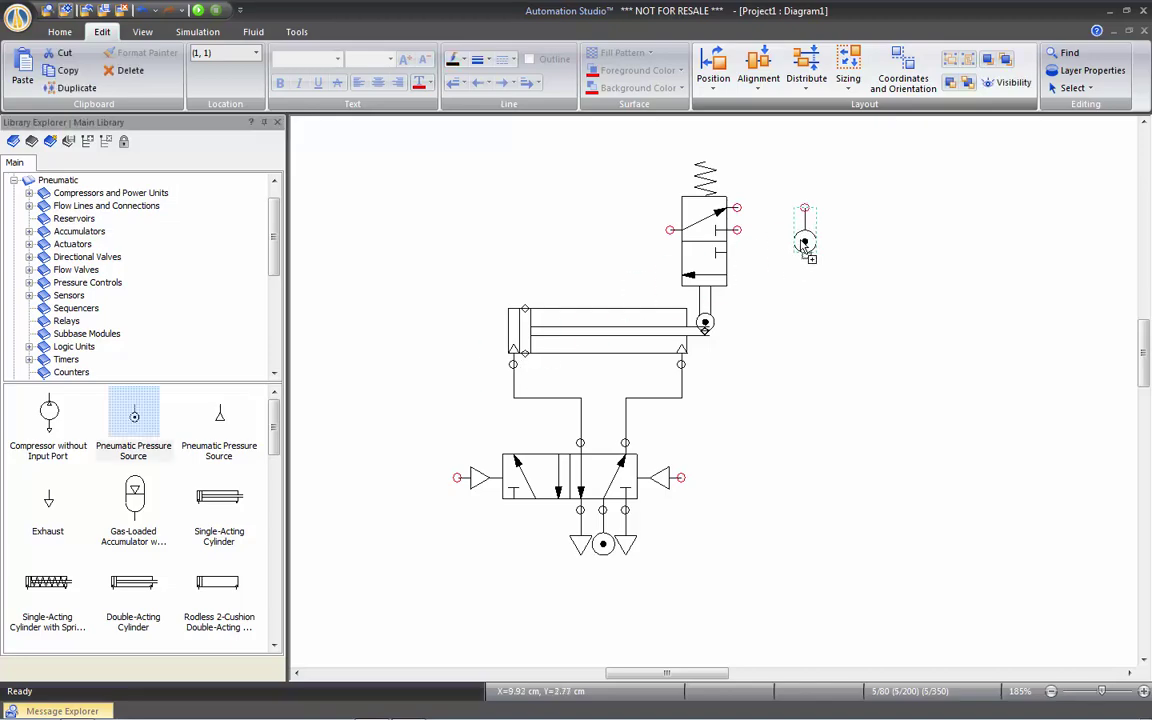
left_click(722, 80)
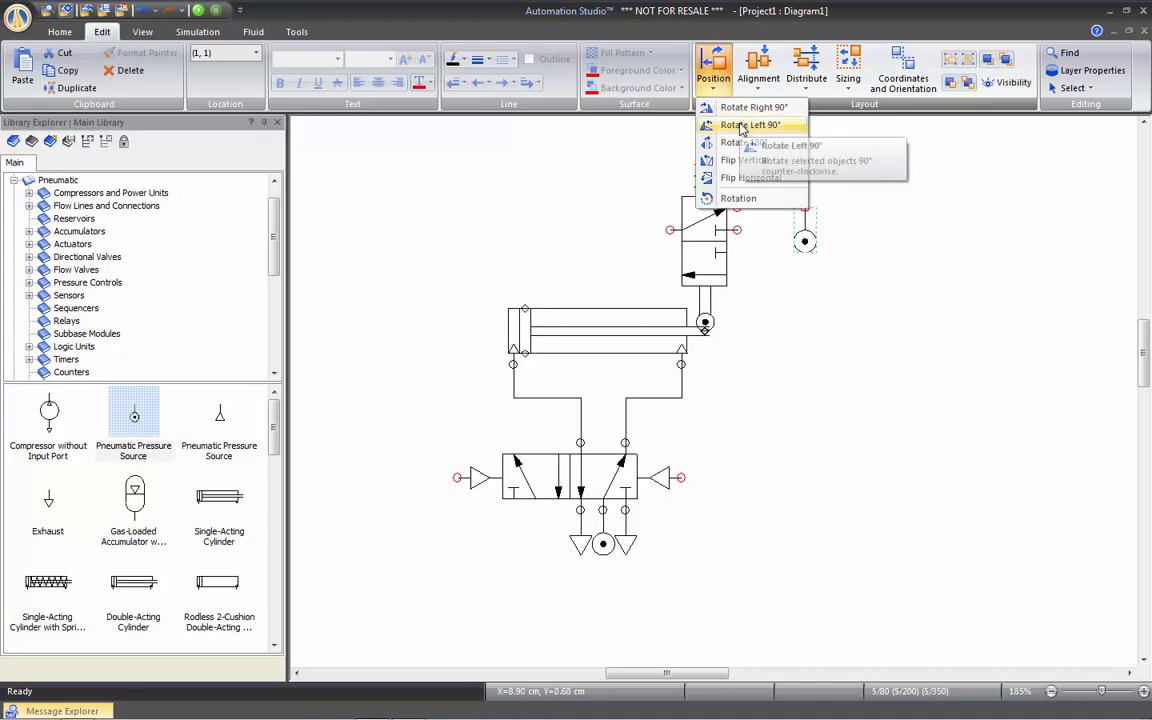
left_click(735, 197)
left_click_drag(838, 208, 771, 231)
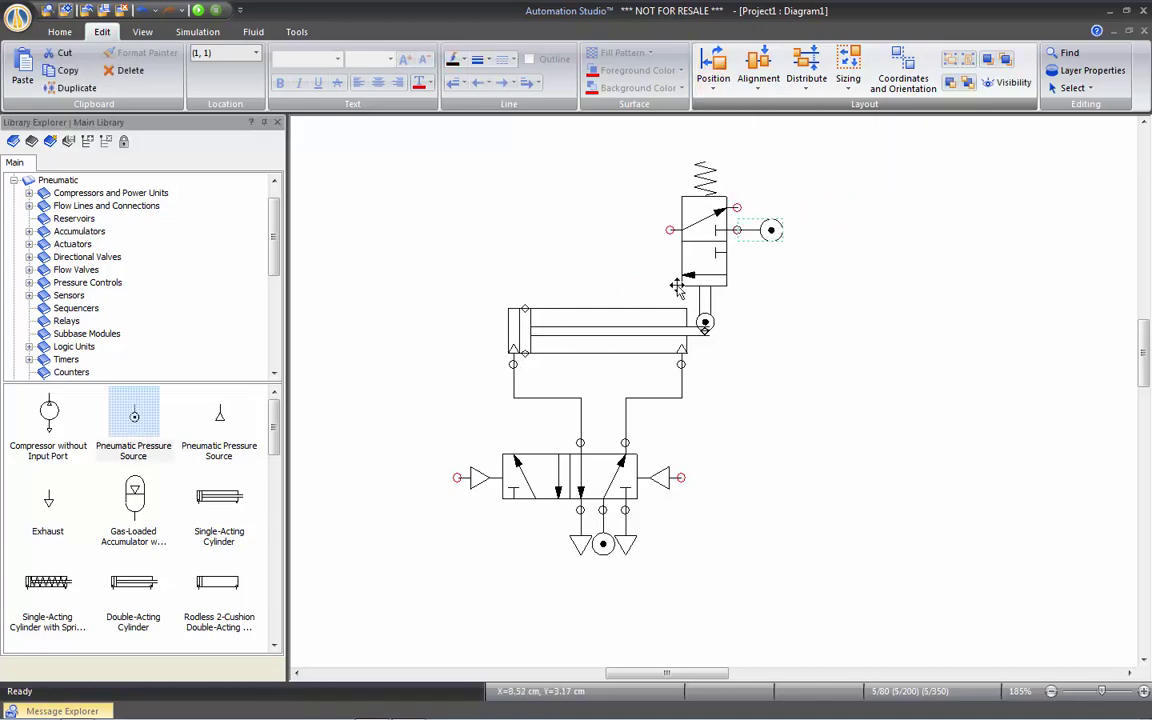
Attach an exhaust, rotated to point right, to the valve's upper right port.
left_click_drag(47, 505, 805, 278)
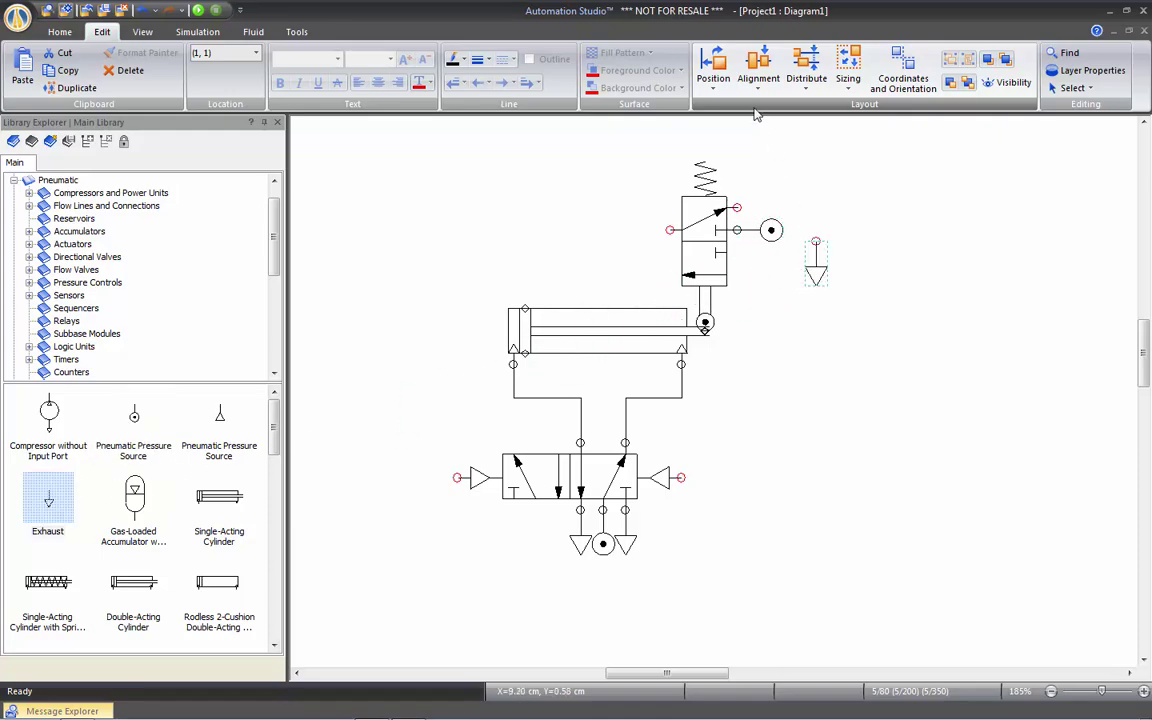
left_click(713, 72)
left_click(730, 125)
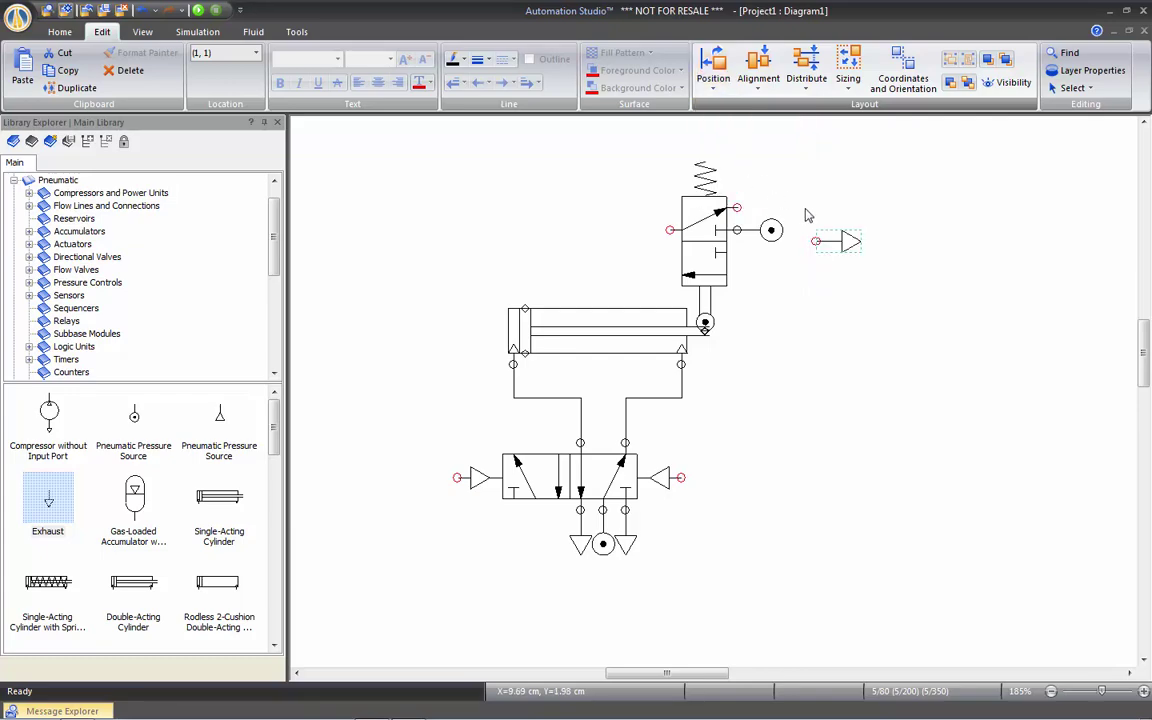
left_click_drag(848, 242, 771, 214)
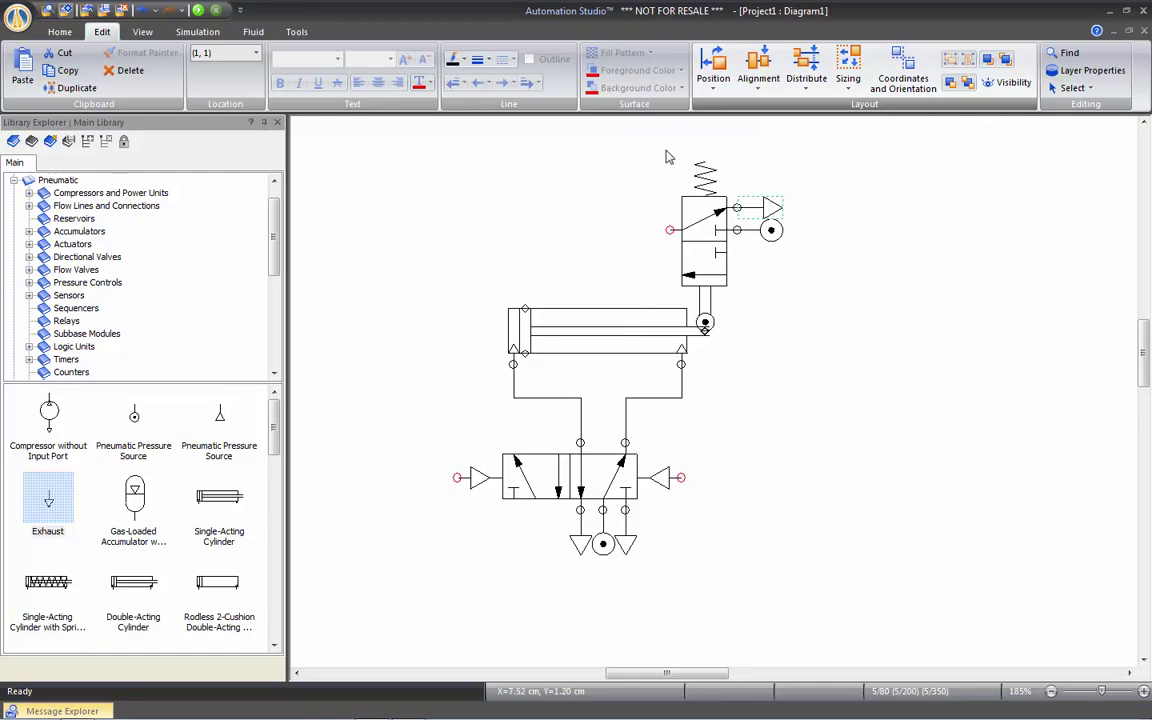
Group the roller valve together with its pressure source and exhaust.
left_click_drag(669, 140, 823, 360)
right_click(715, 223)
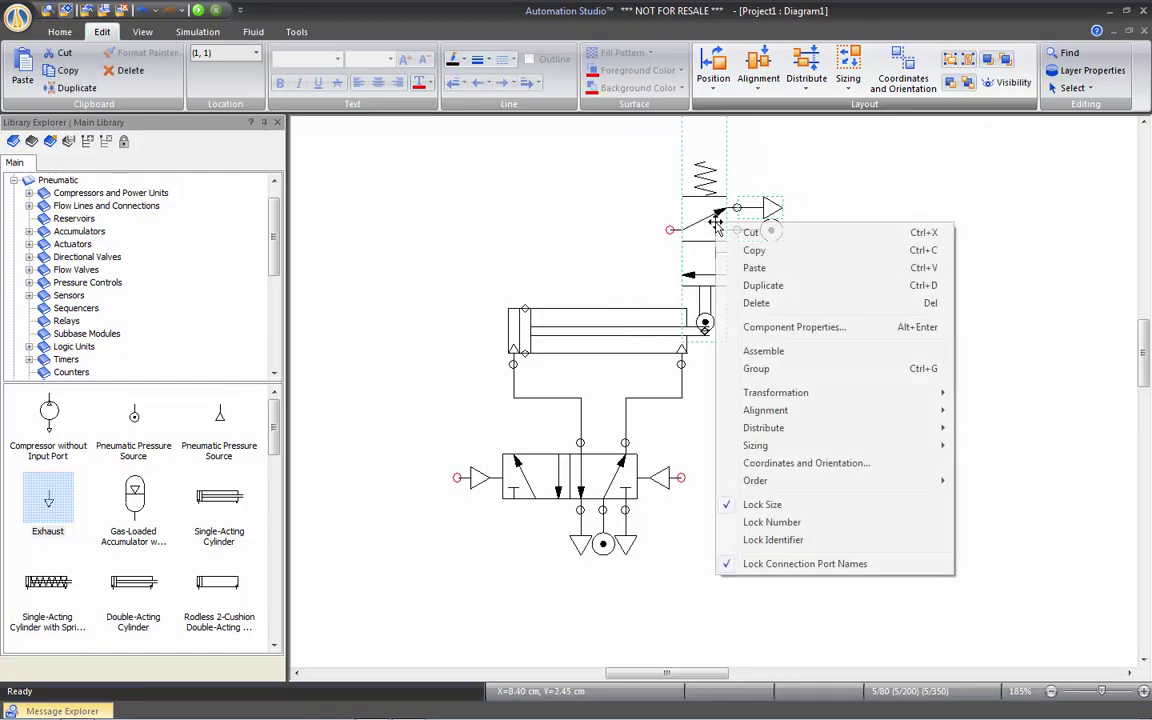
left_click(752, 369)
left_click(797, 337)
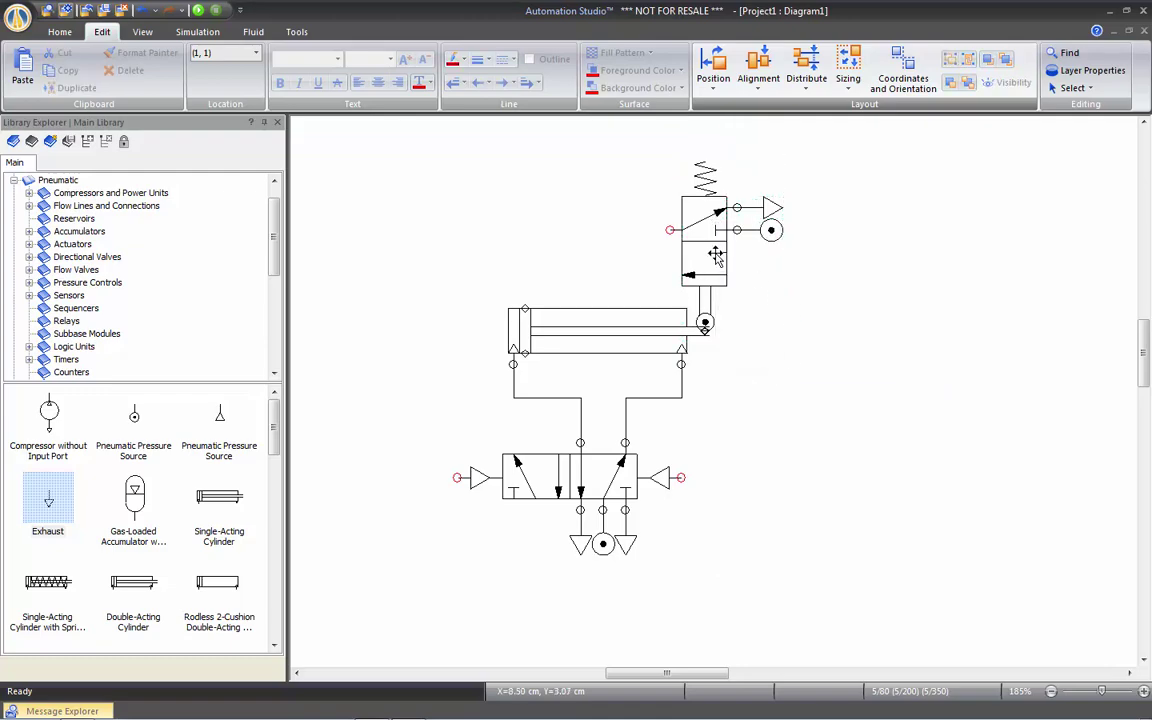
Ctrl-drag a copy of the grouped roller valve assembly to the right of the original.
left_click_drag(702, 248, 838, 255)
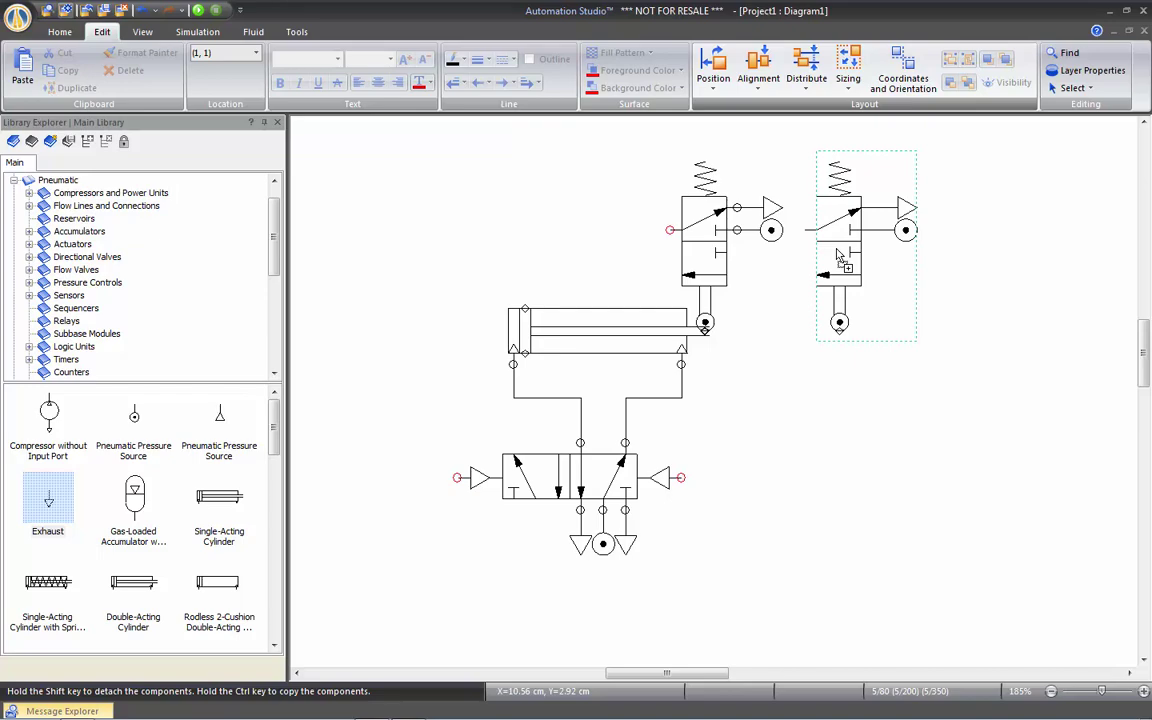
left_click_drag(838, 255, 838, 255)
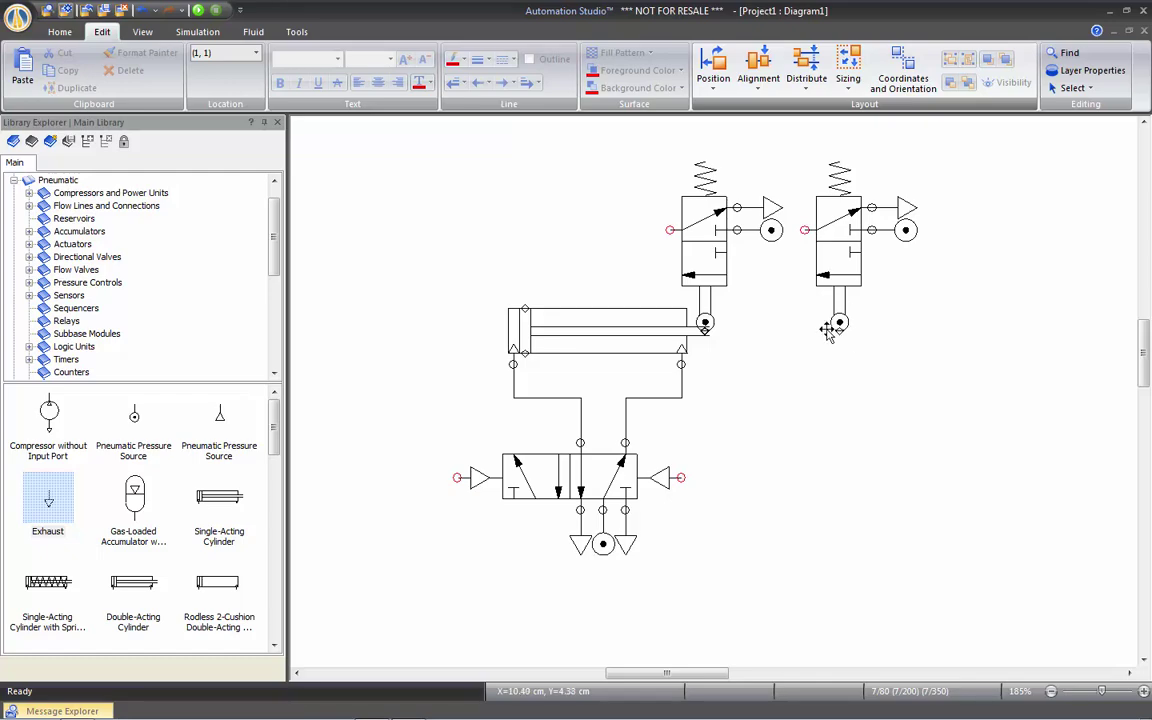
Set the double-acting cylinder's Extension to 100 in its Component Properties.
double_click(578, 326)
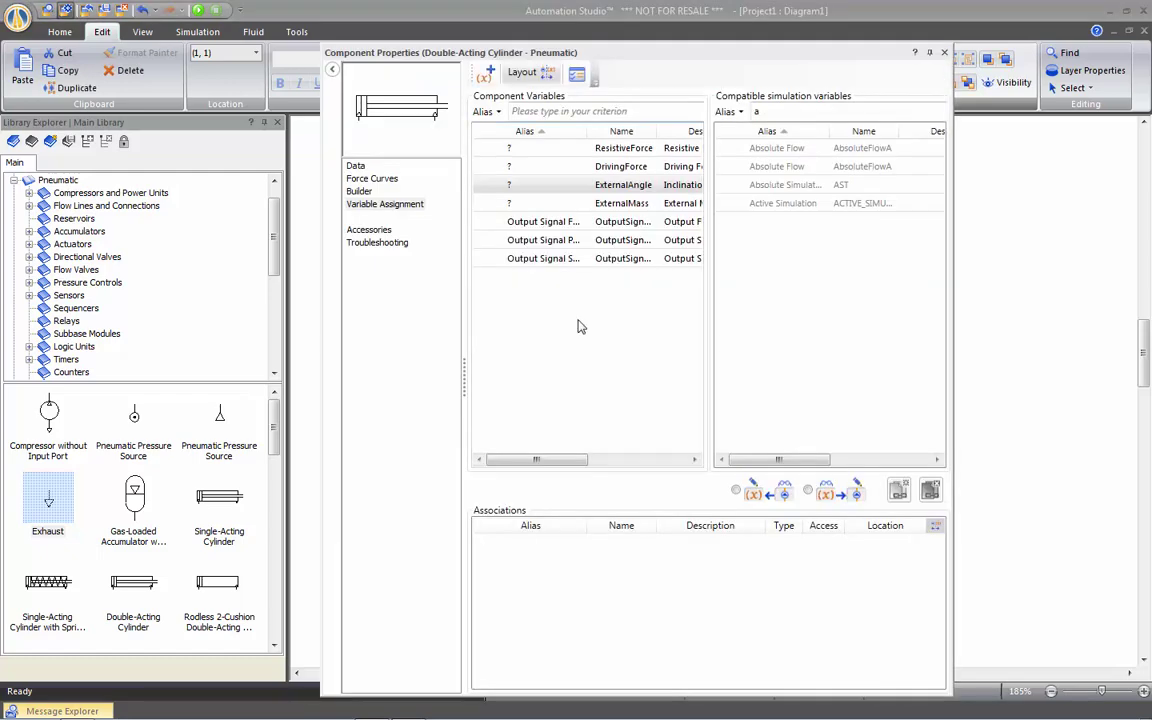
left_click(358, 168)
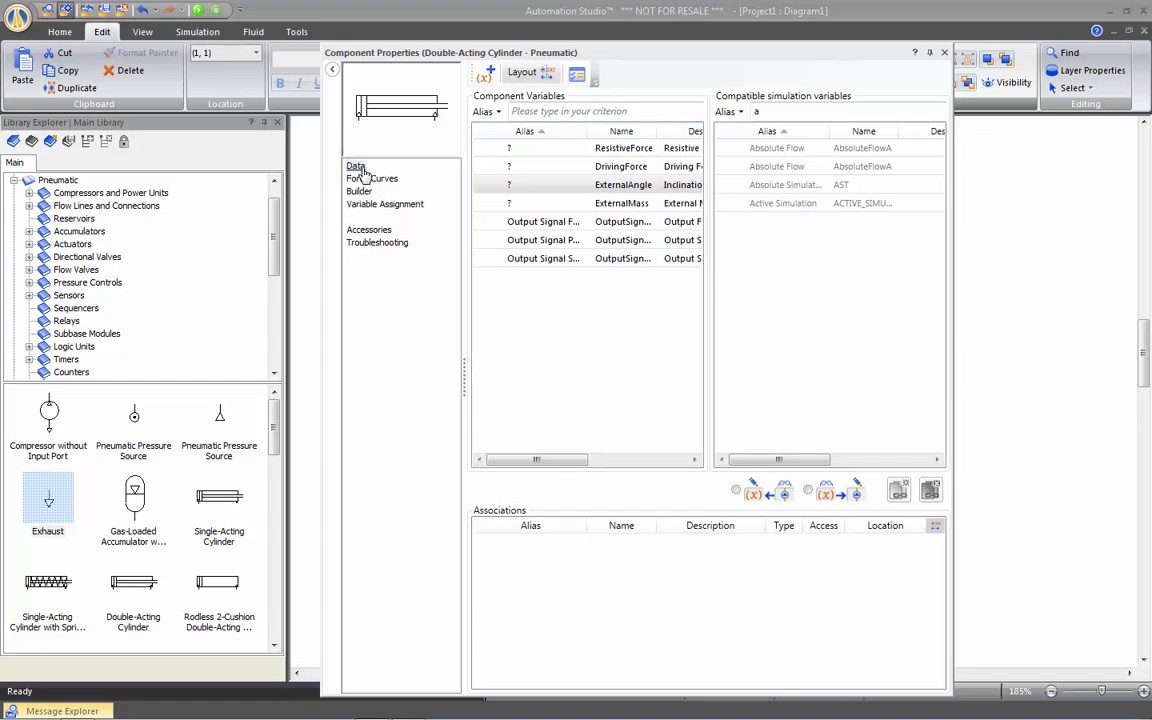
left_click(358, 167)
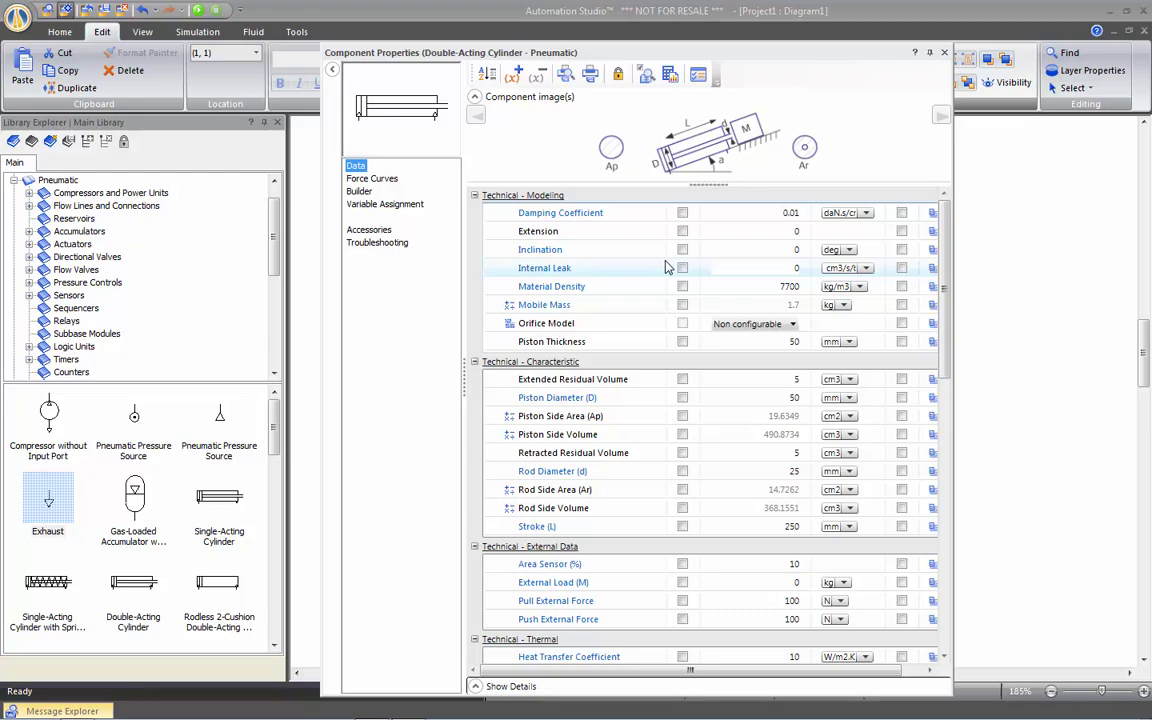
left_click(784, 233)
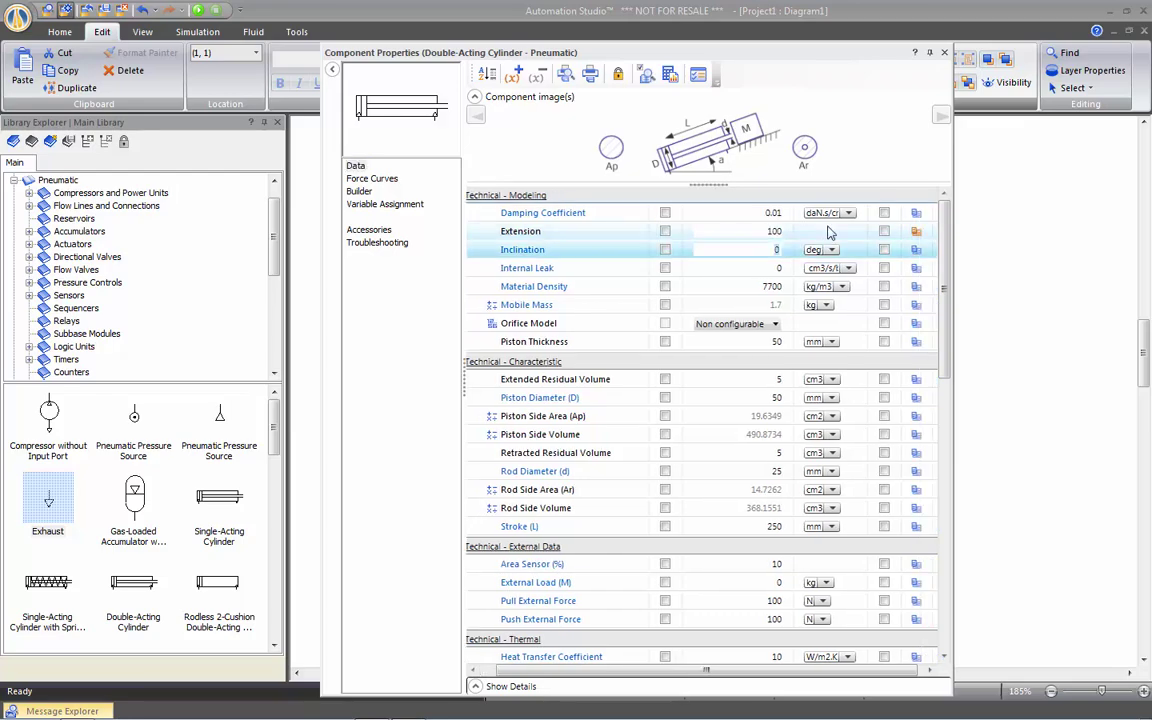
left_click(864, 332)
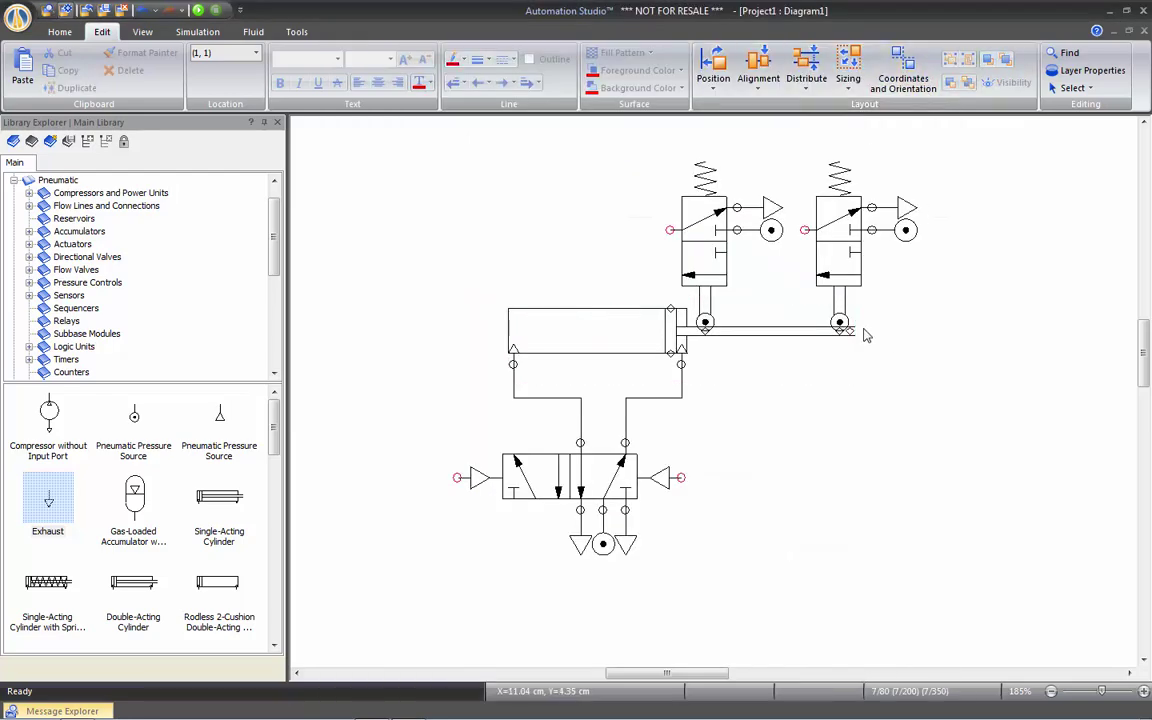
scroll(855, 309, "up", 4)
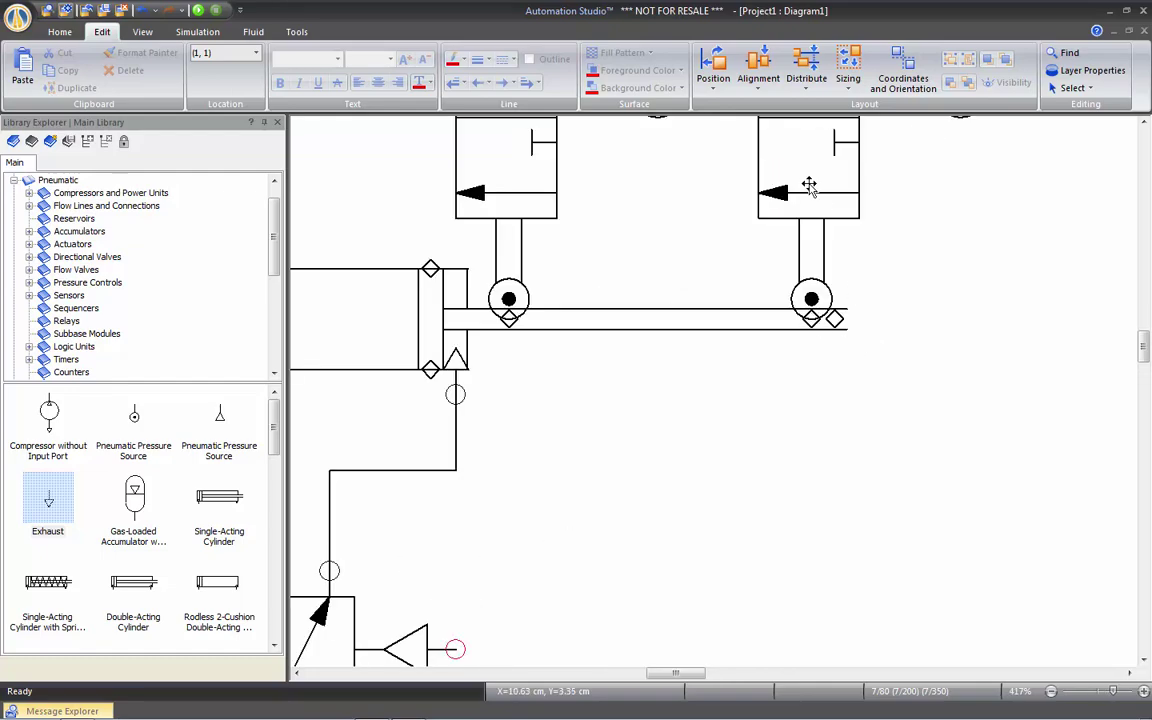
Move the right roller valve to the tip of the extended cylinder rod.
left_click_drag(800, 190, 829, 201)
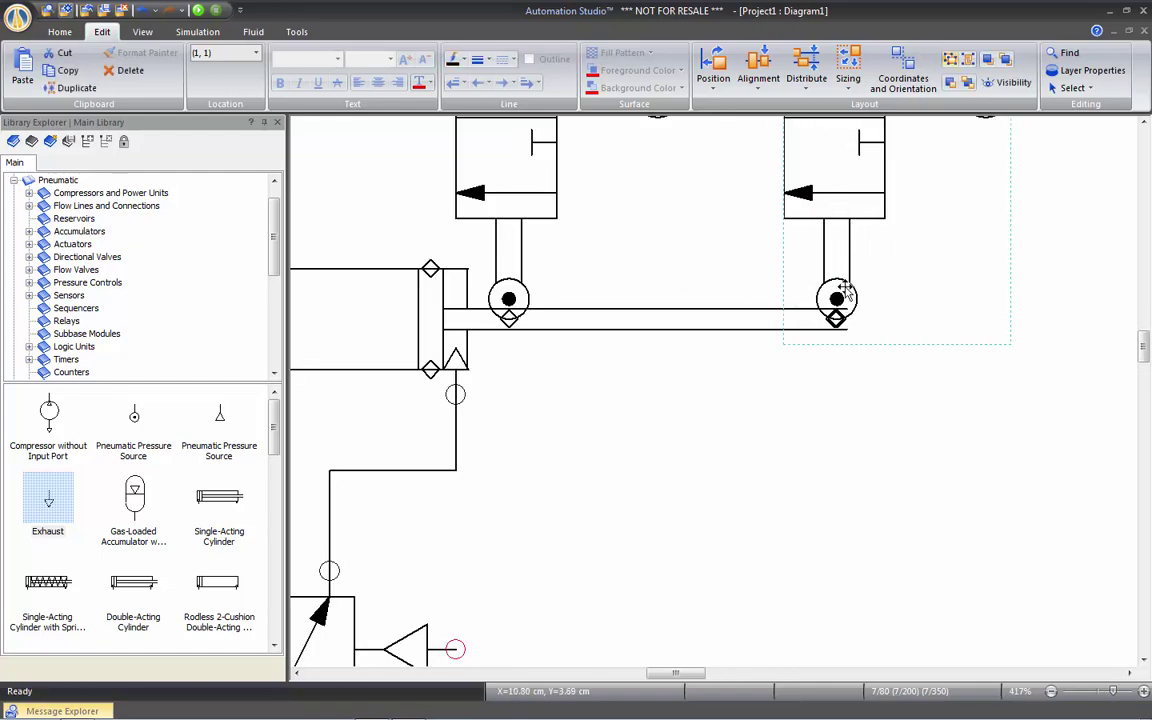
scroll(809, 420, "down", 2)
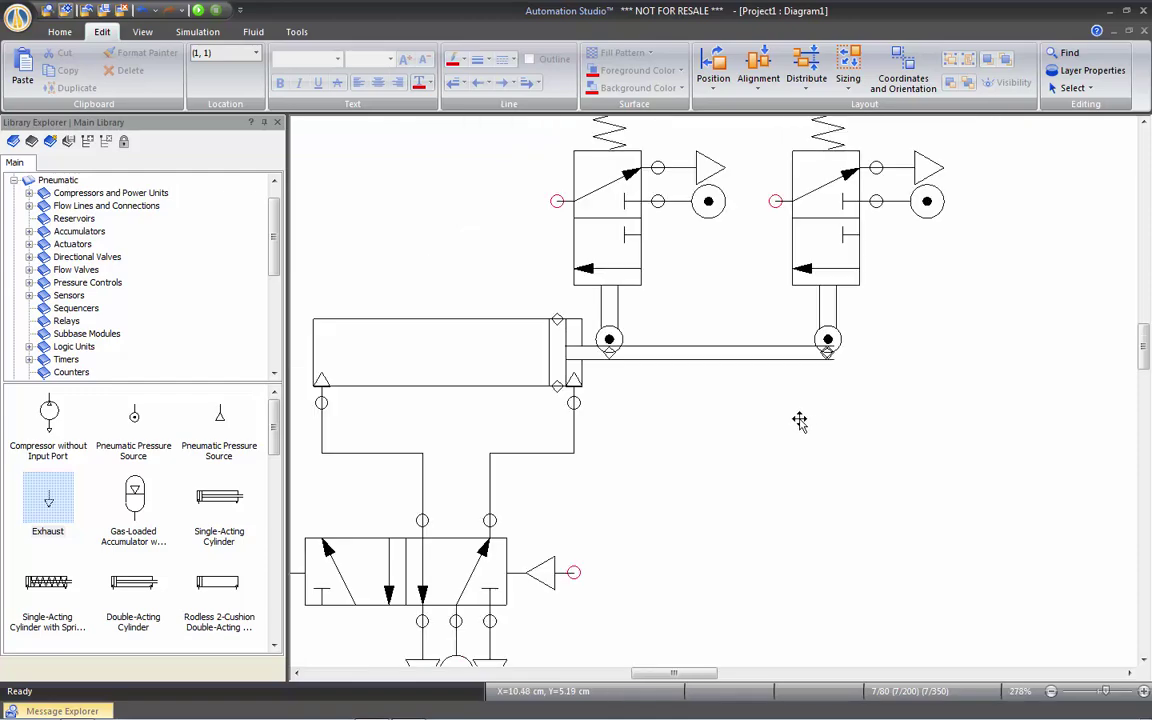
scroll(799, 420, "down", 2)
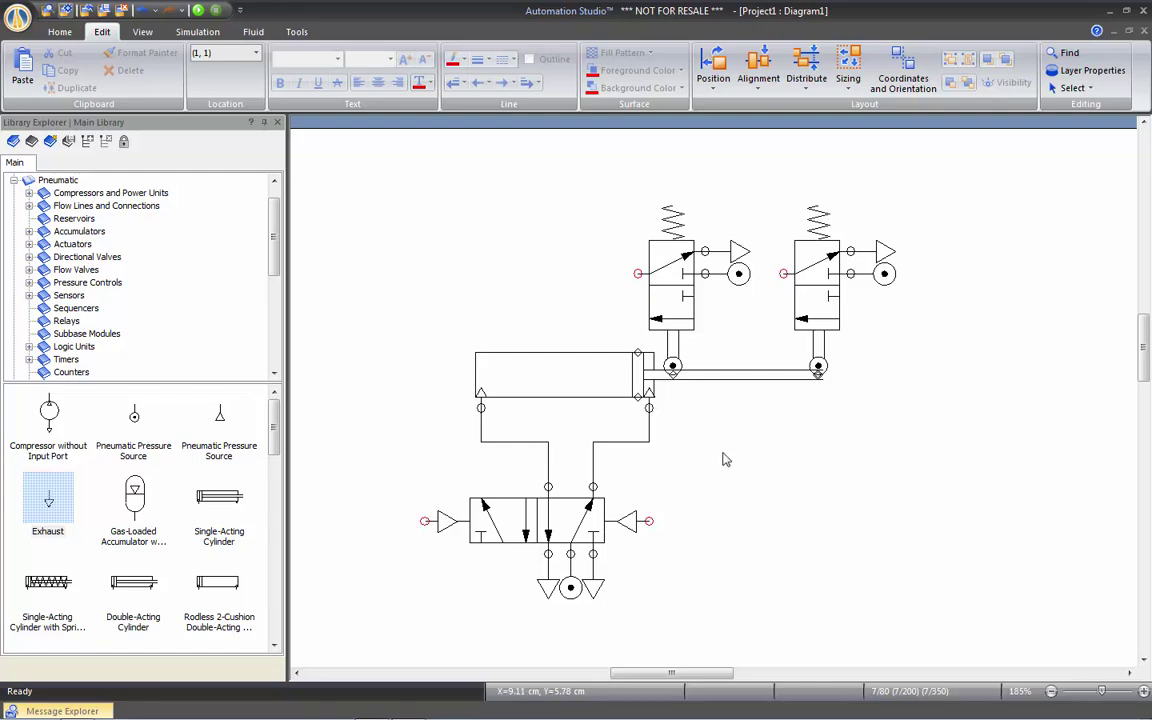
scroll(700, 444, "up", 2)
scroll(700, 444, "down", 4)
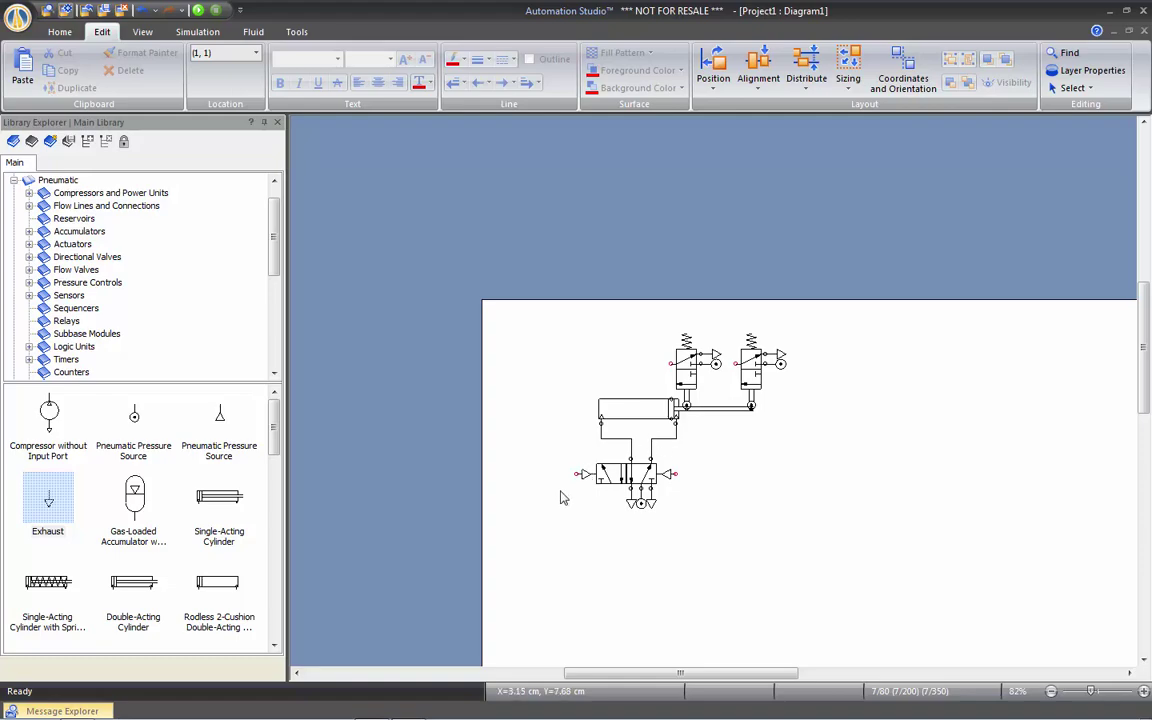
scroll(585, 490, "up", 2)
scroll(585, 490, "down", 2)
scroll(585, 490, "up", 1)
scroll(640, 450, "down", 1)
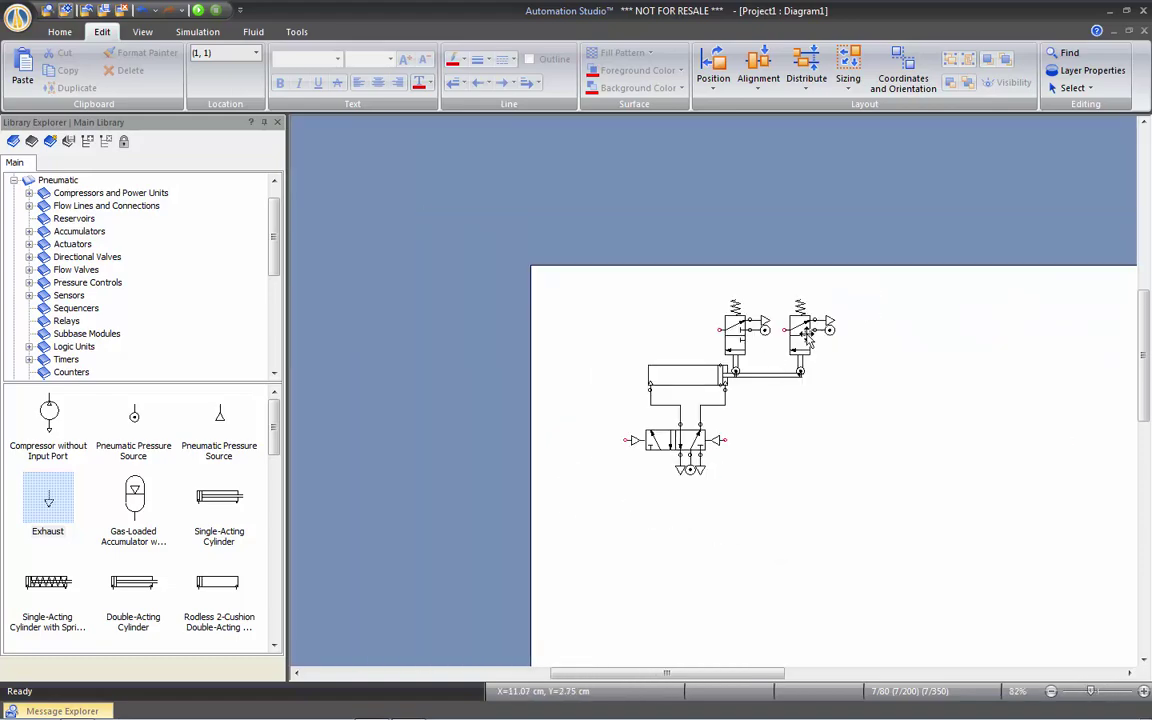
scroll(806, 336, "up", 8)
scroll(806, 336, "down", 4)
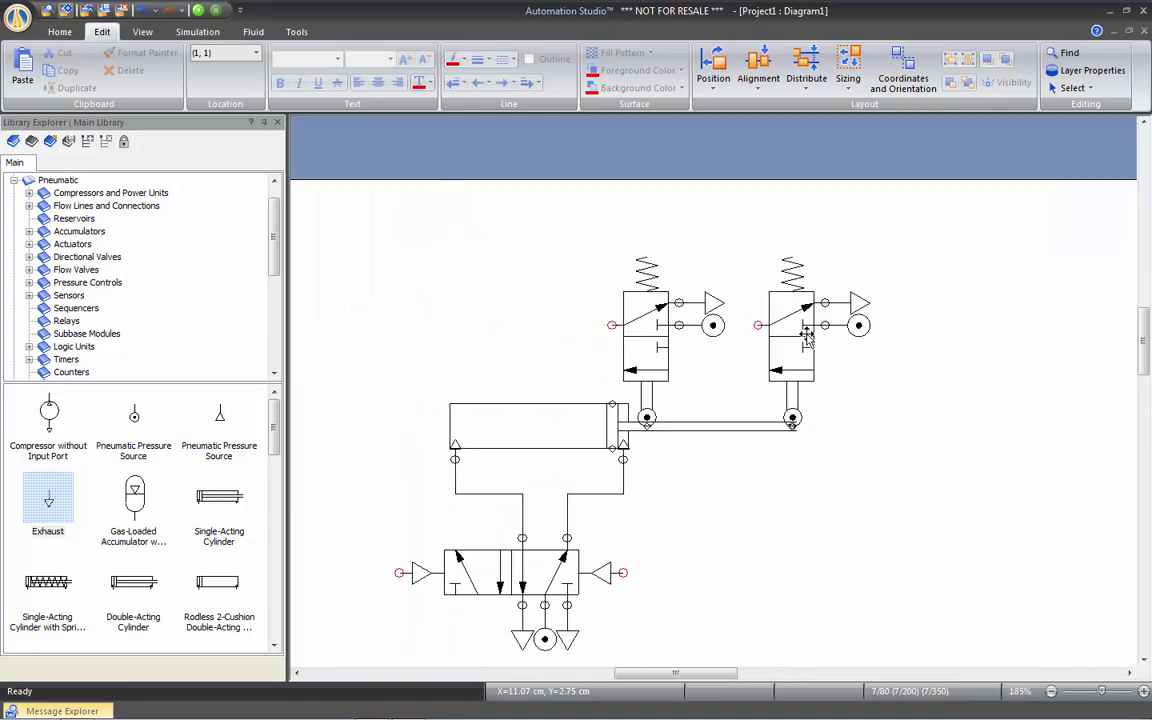
Zoom to all components and open the double-acting cylinder's Component Properties.
right_click(481, 285)
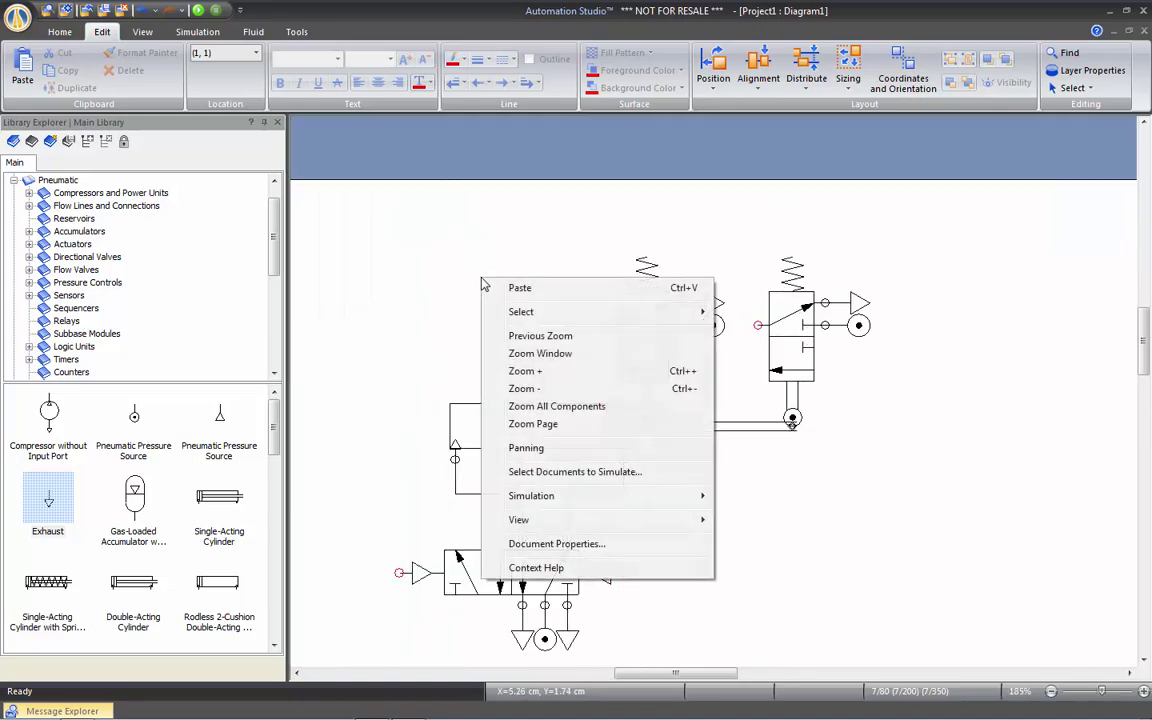
left_click(587, 414)
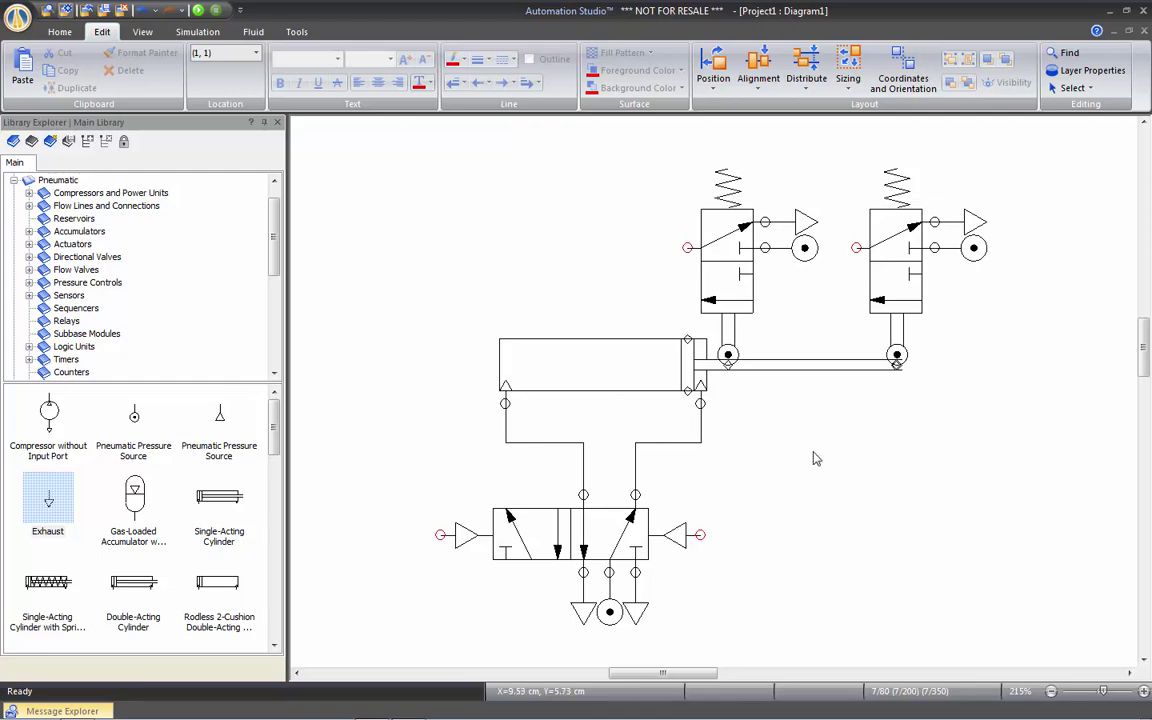
left_click(679, 361)
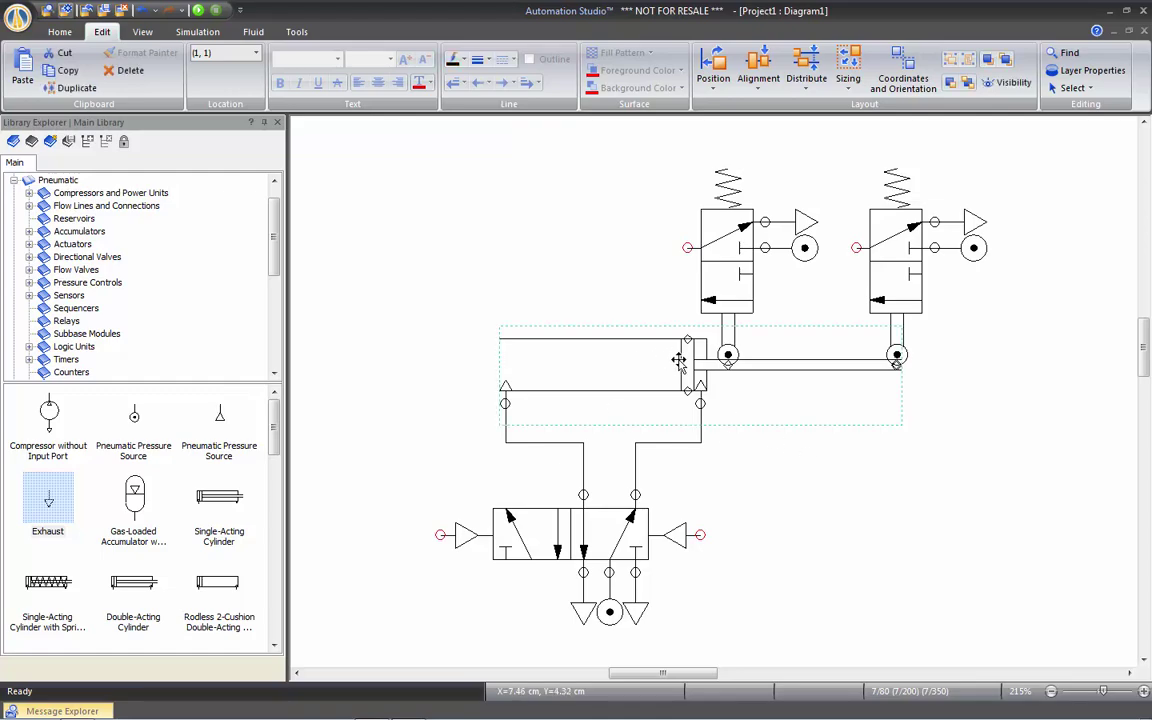
double_click(679, 361)
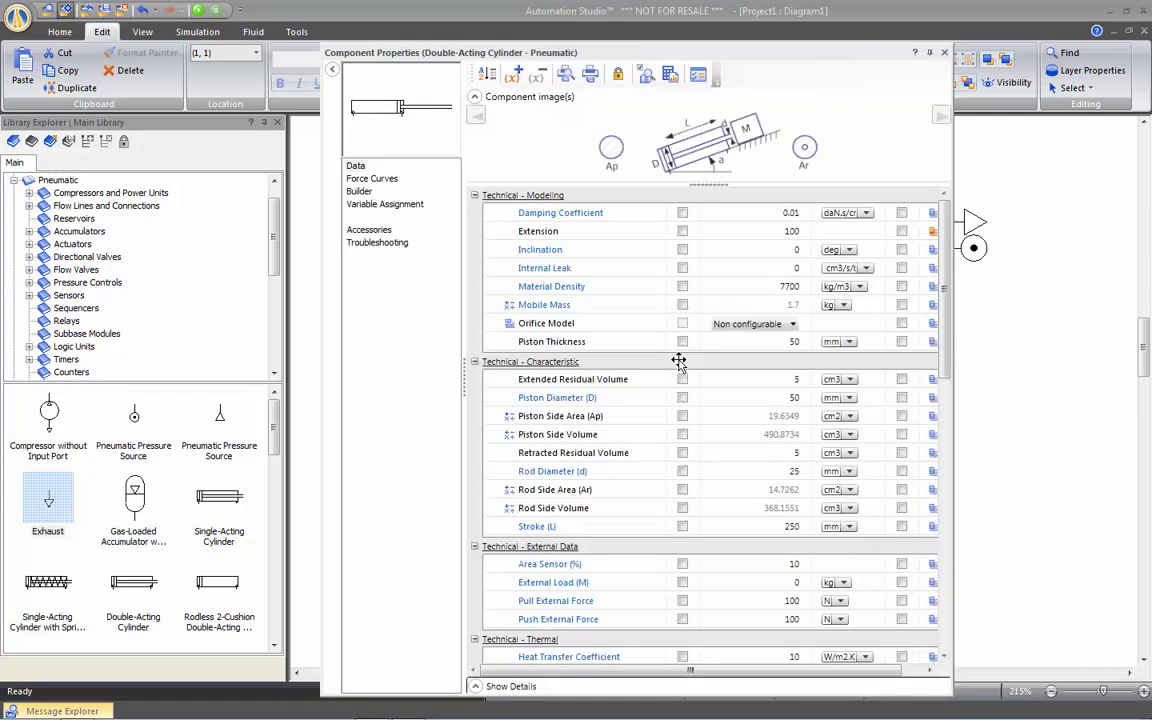
Reset the cylinder's Extension to 0 and link the left roller valve to the 5/2 valve's left pilot.
left_click(771, 231)
left_click_drag(758, 231, 818, 240)
key("Return")
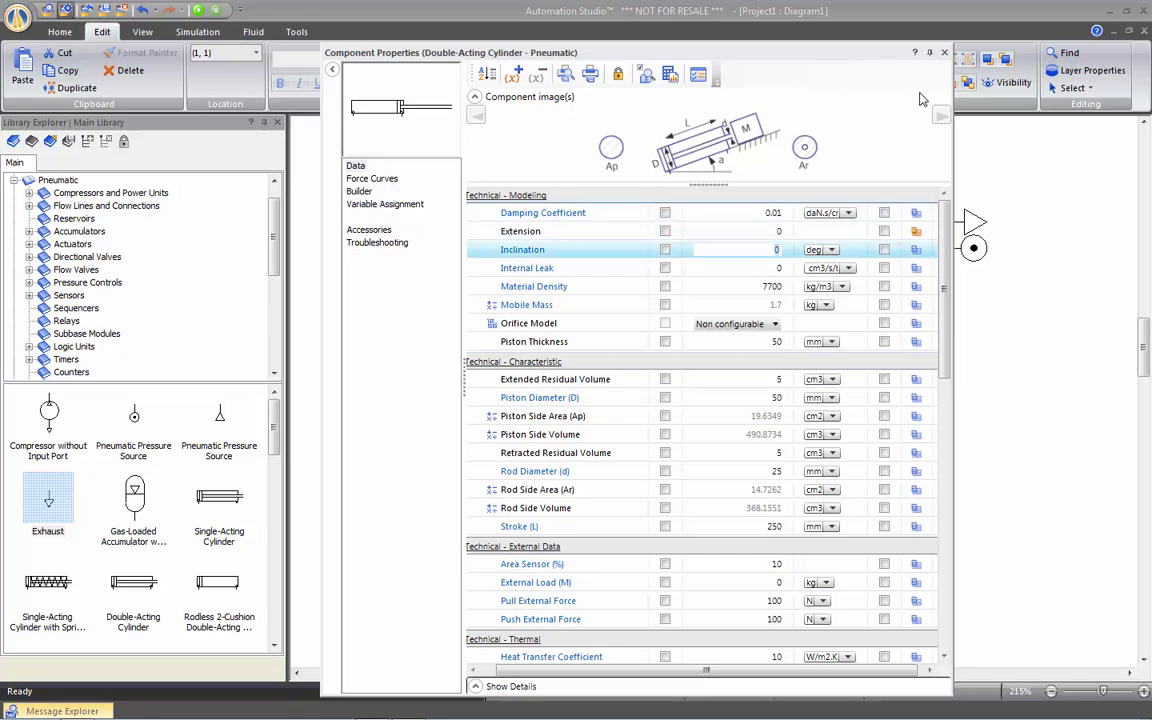
key("Escape")
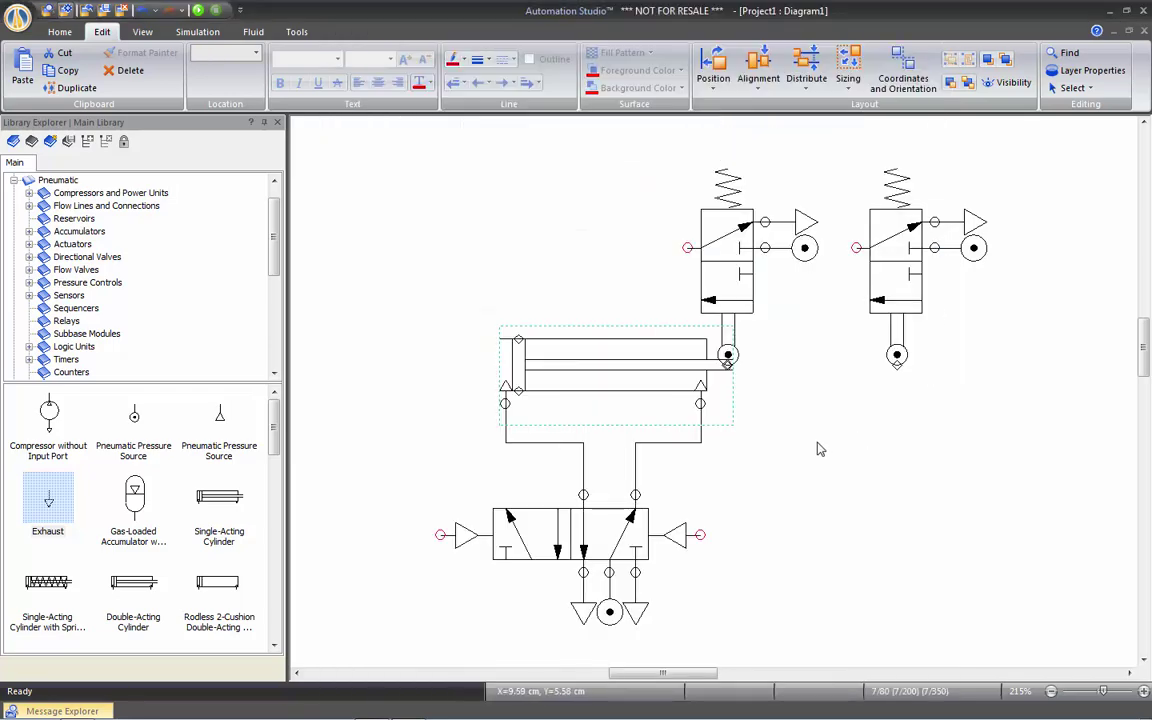
left_click(818, 449)
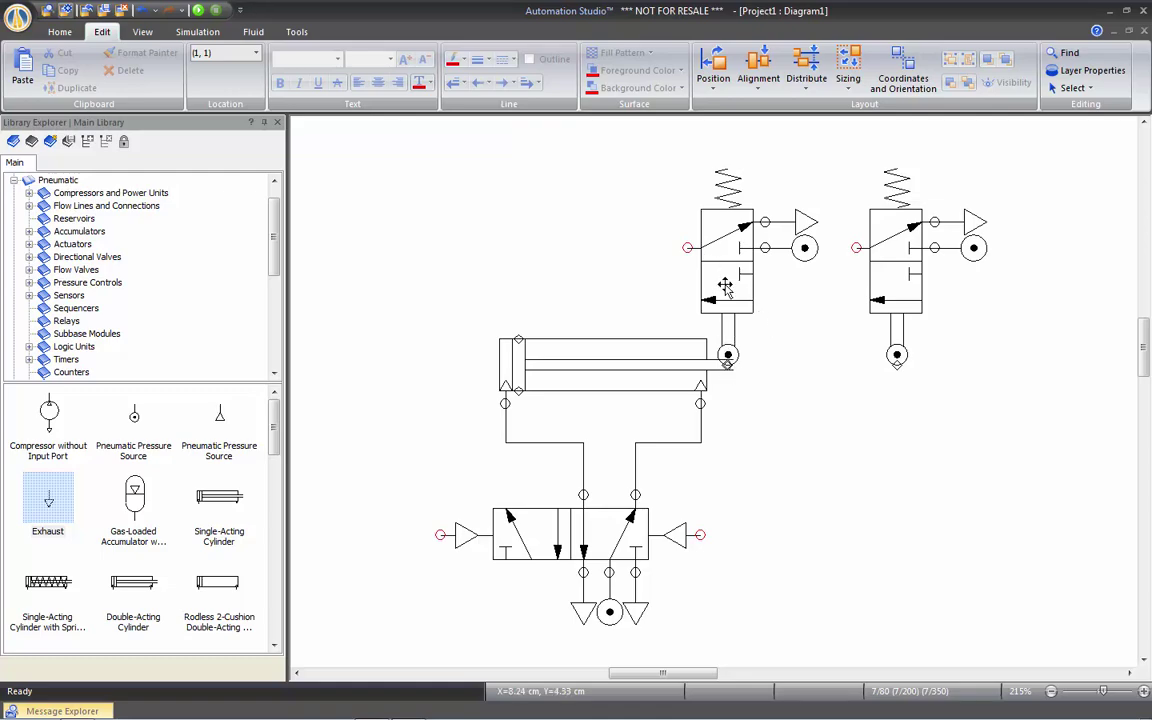
left_click_drag(689, 248, 442, 533)
Turn the left roller valve's connection into a dashed pilot line.
right_click(375, 301)
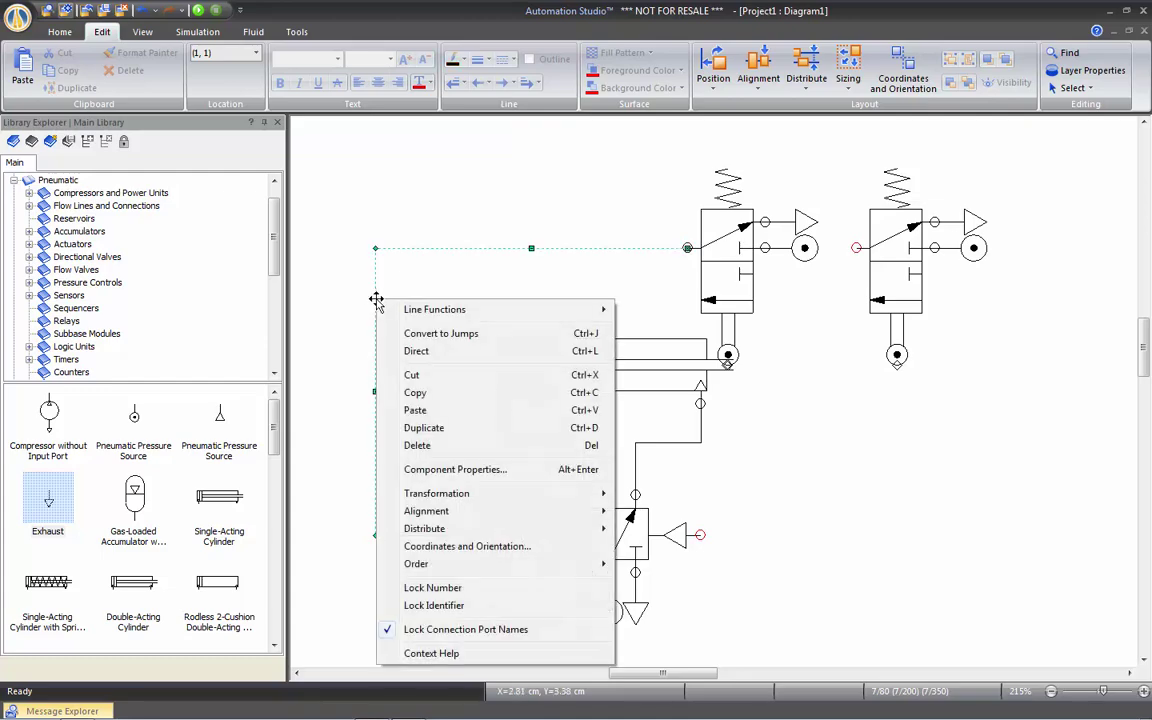
mouse_move(447, 314)
left_click(644, 328)
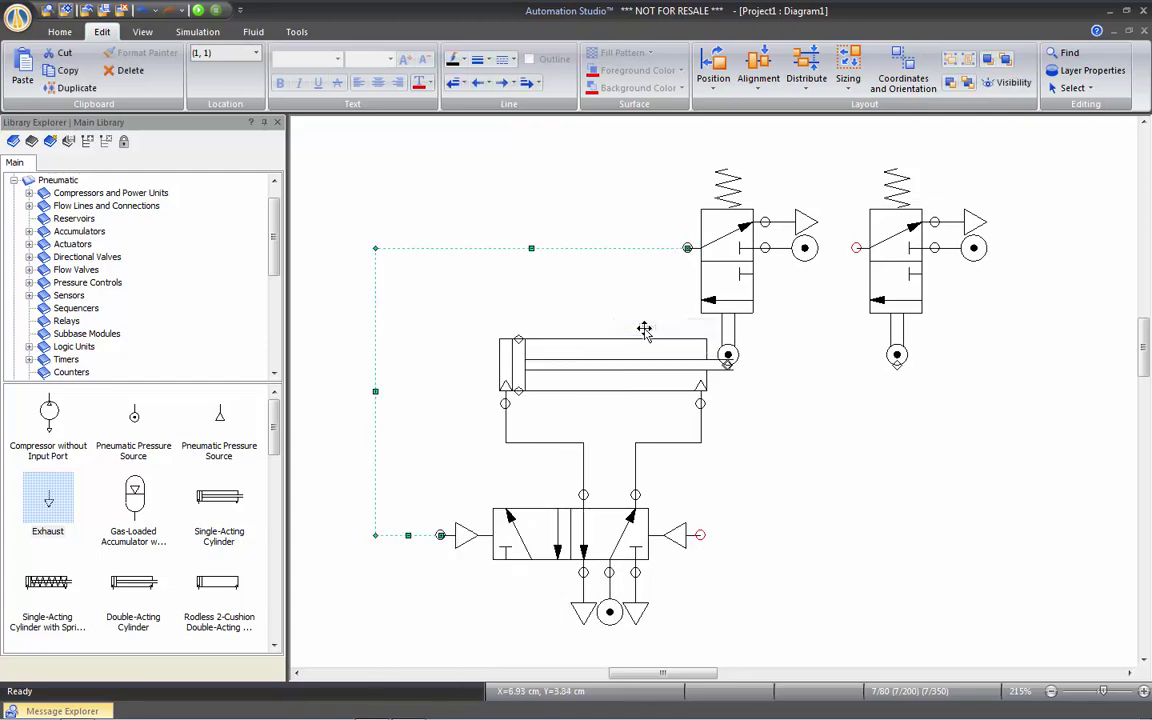
Connect the 5/2 valve's right pilot port to the right roller valve with a pilot line.
left_click(826, 407)
mouse_move(853, 247)
left_mouse_down()
mouse_move(995, 152)
mouse_move(1025, 160)
mouse_move(1024, 497)
mouse_move(701, 535)
left_mouse_up()
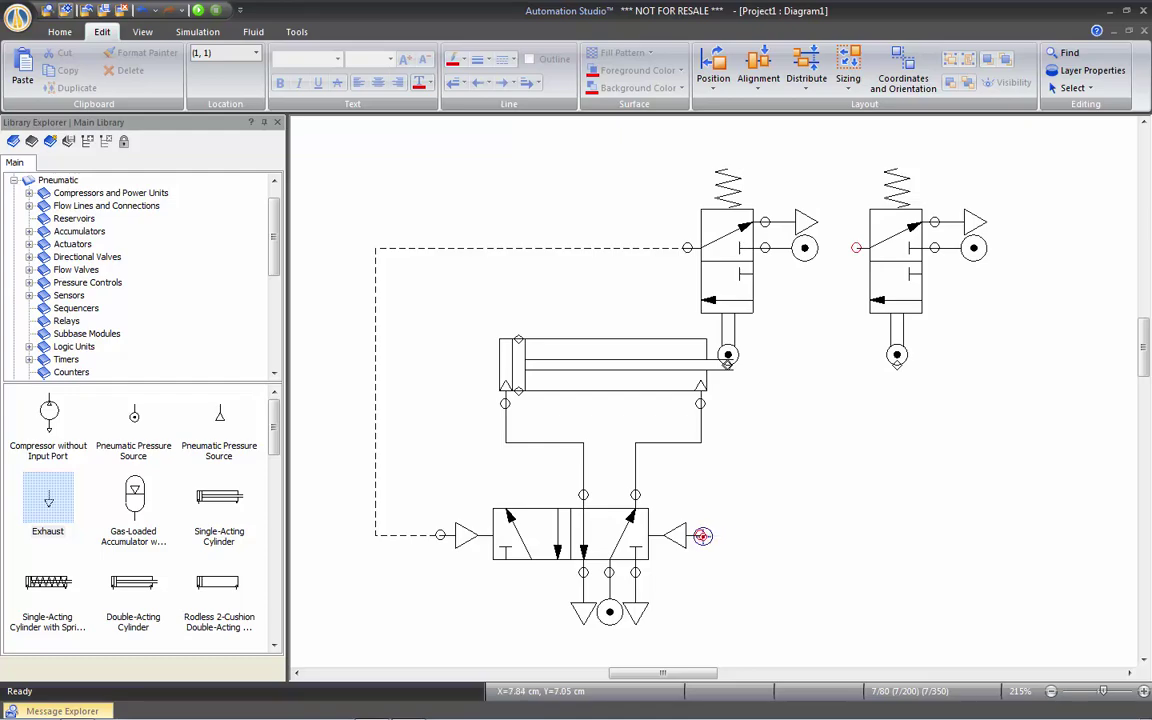
right_click(747, 535)
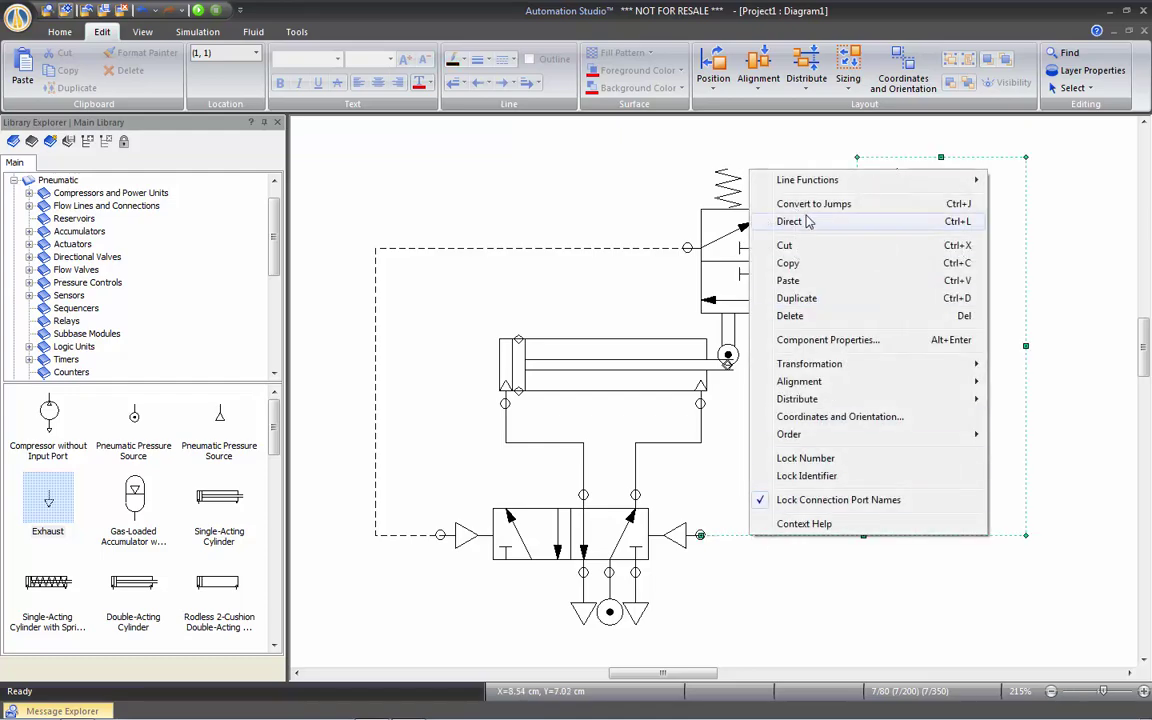
mouse_move(828, 181)
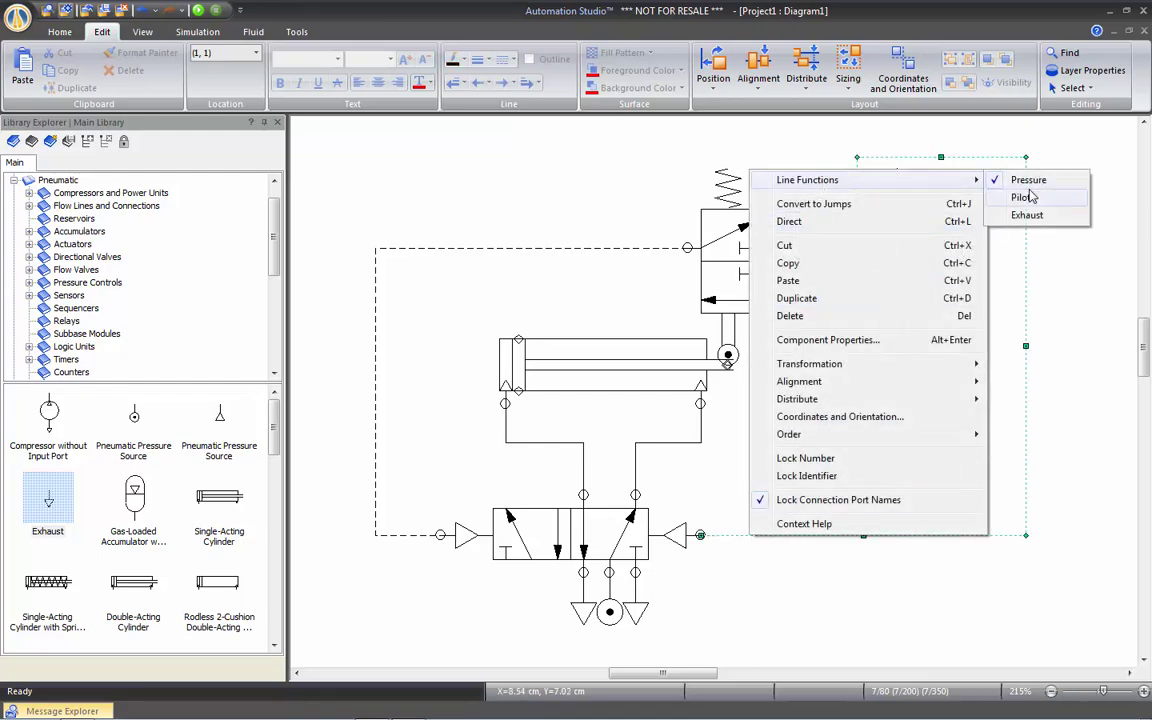
left_click(1030, 196)
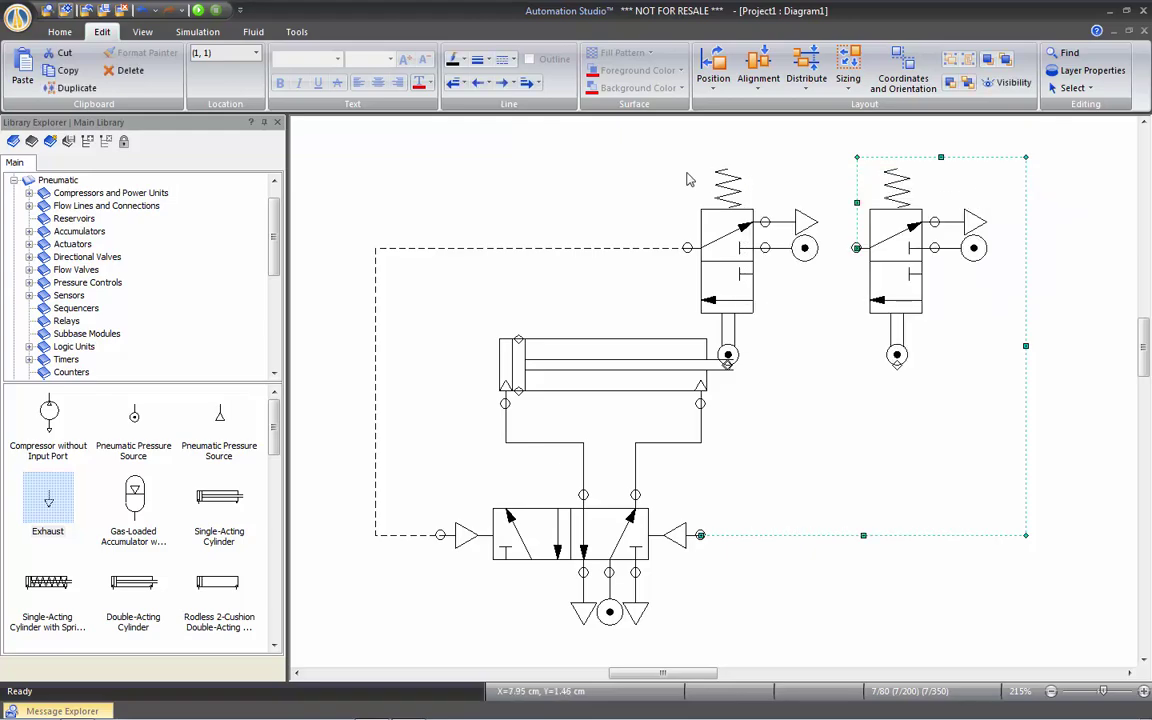
left_click(199, 13)
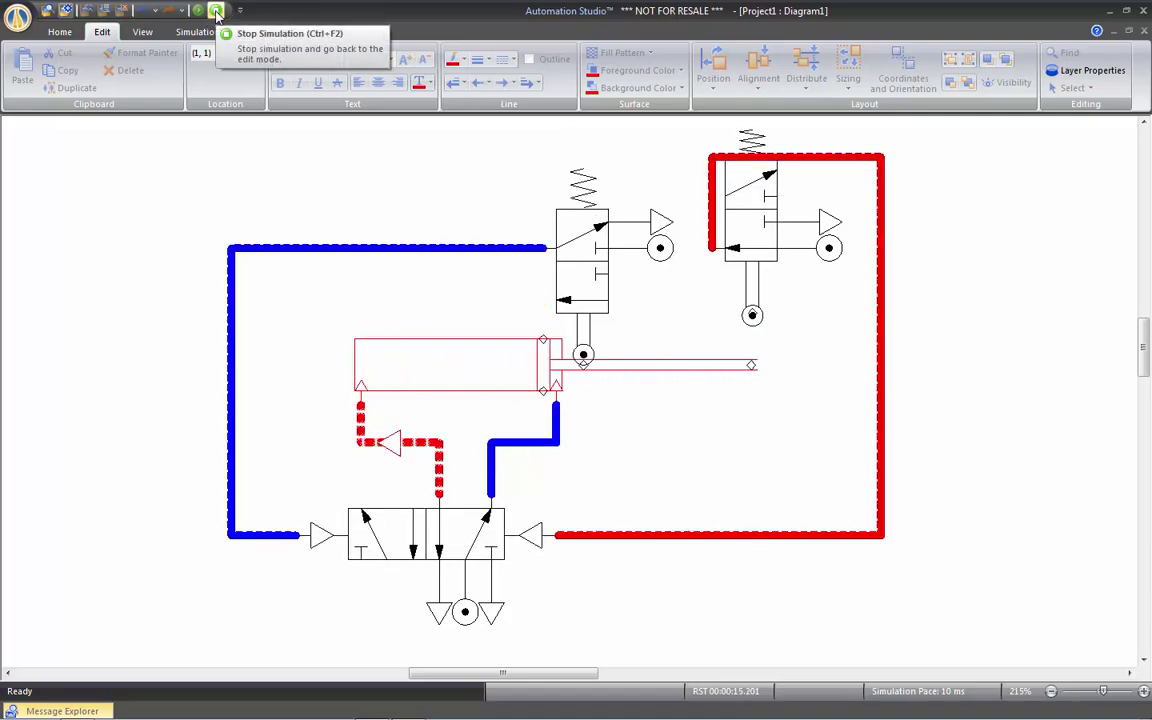
left_click(216, 12)
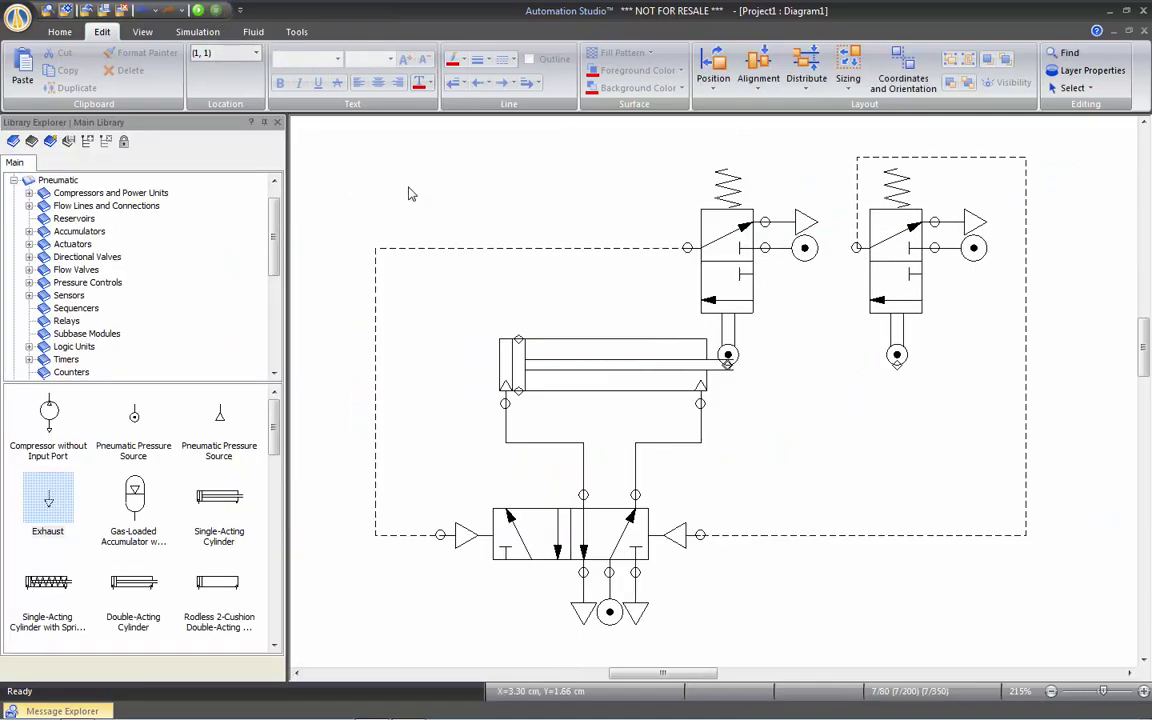
scroll(410, 193, "down", 2)
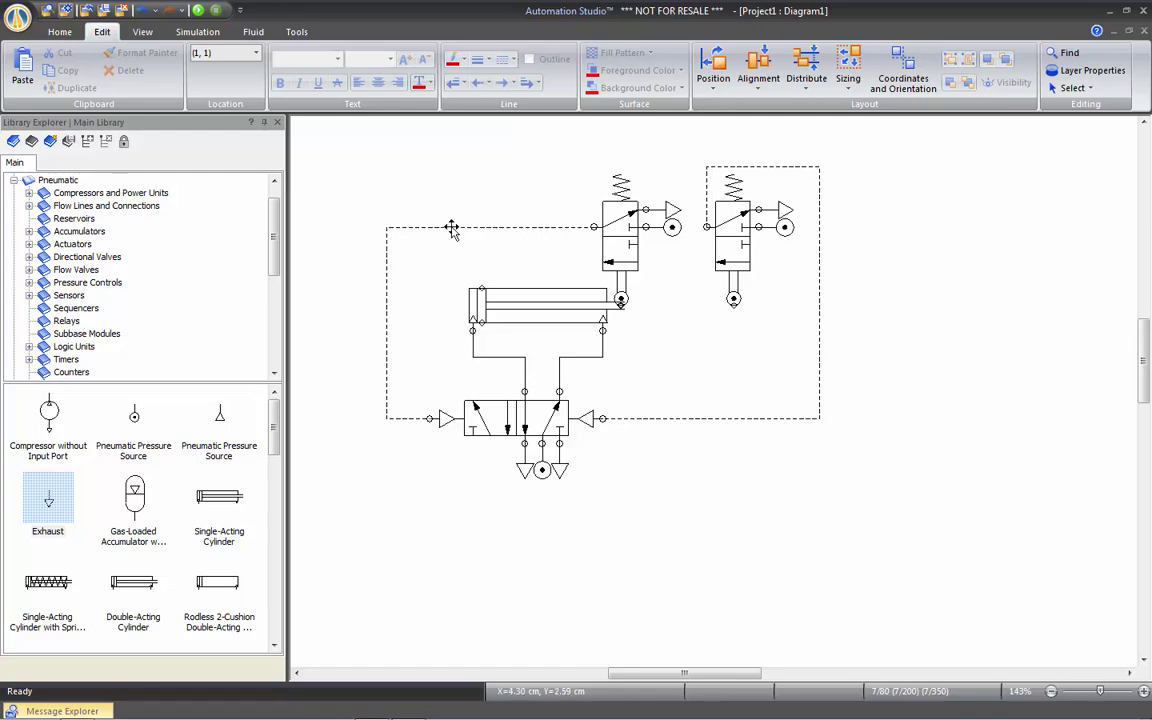
Delete the left and right dashed pilot lines.
left_click(513, 230)
key("Delete")
left_click(819, 222)
key("Delete")
Reposition the view and select the entire circuit.
left_click_drag(786, 322, 766, 346)
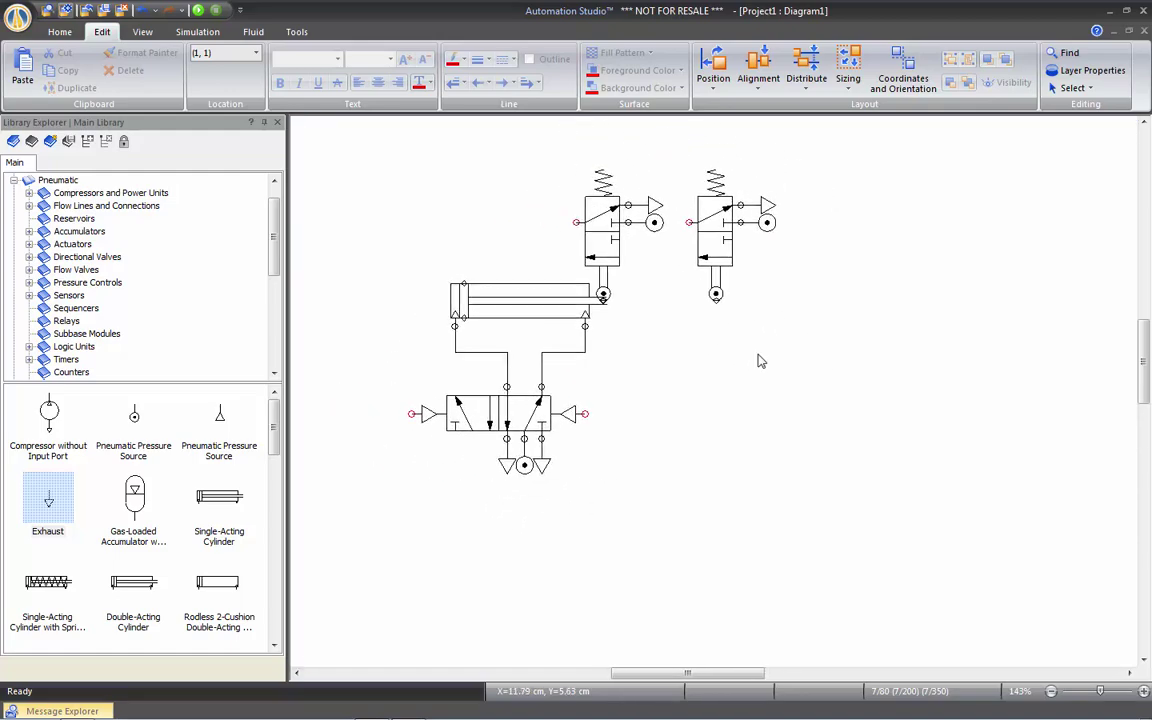
left_click_drag(724, 367, 646, 366)
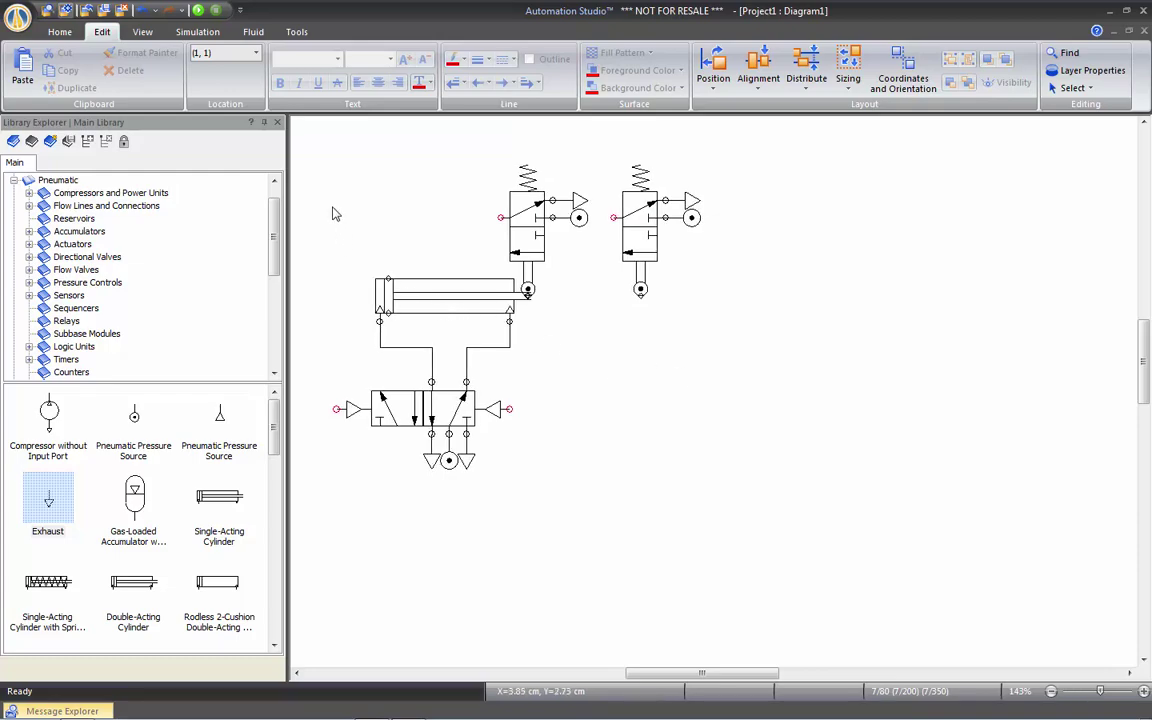
left_click_drag(313, 155, 793, 531)
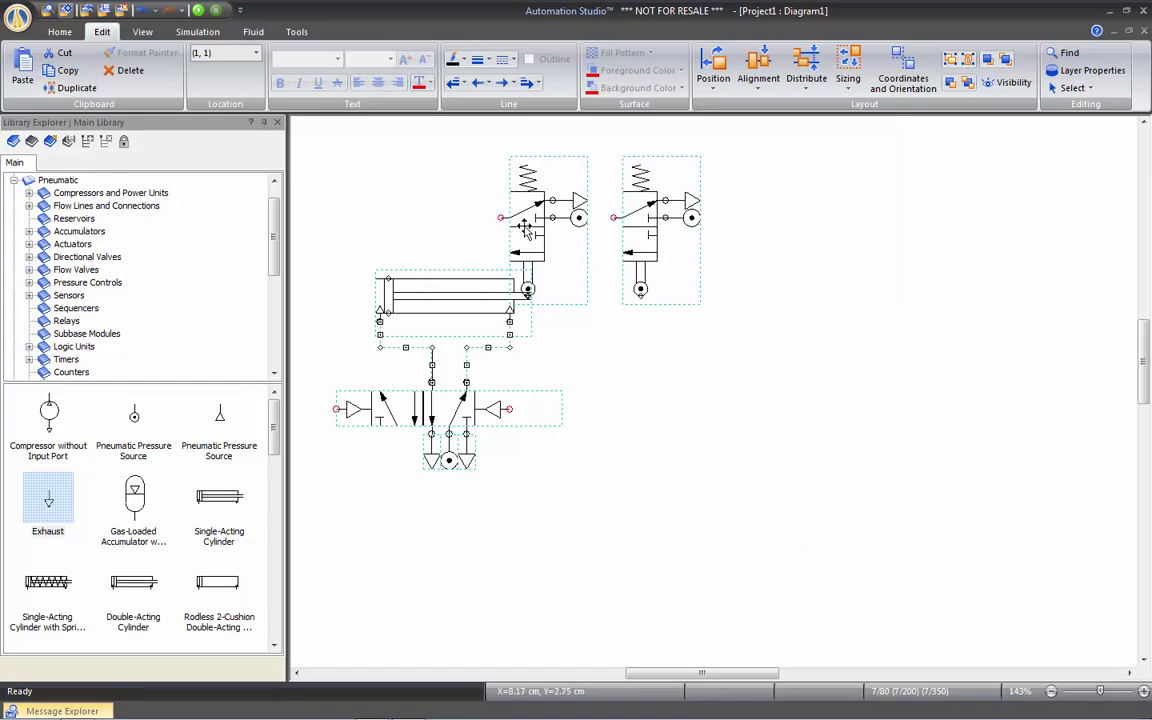
Duplicate the whole cylinder, 5/2 valve and roller-valve circuit to the right.
left_click_drag(527, 217, 890, 232)
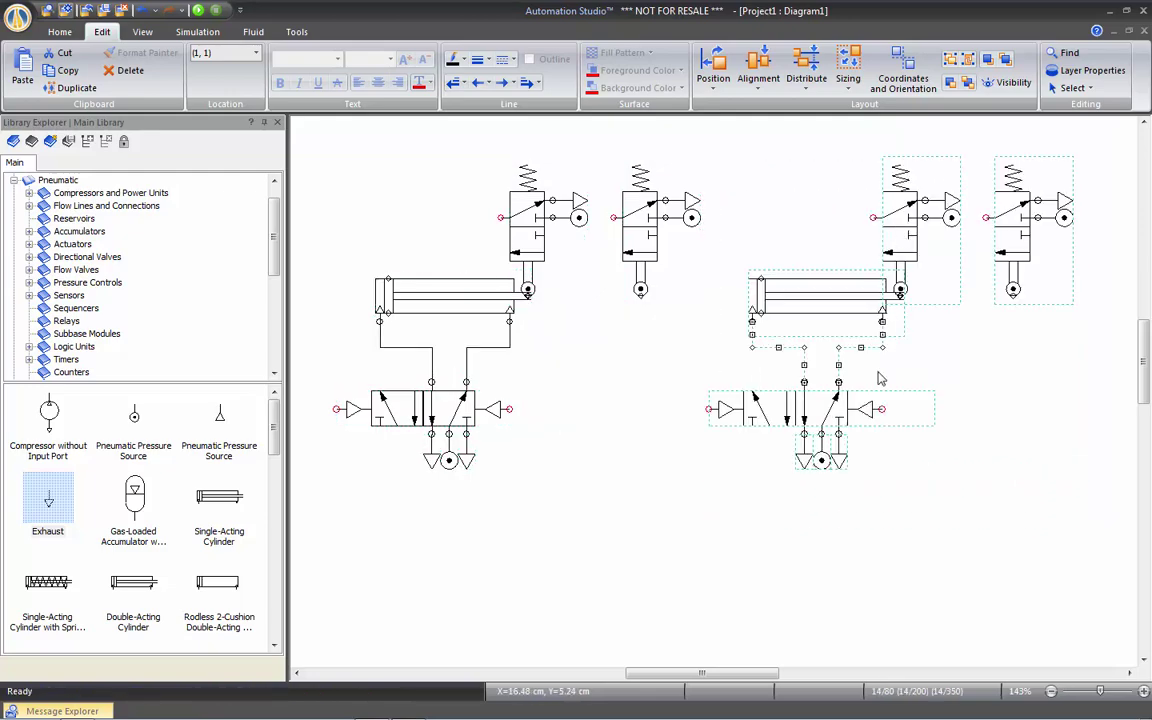
left_click(877, 514)
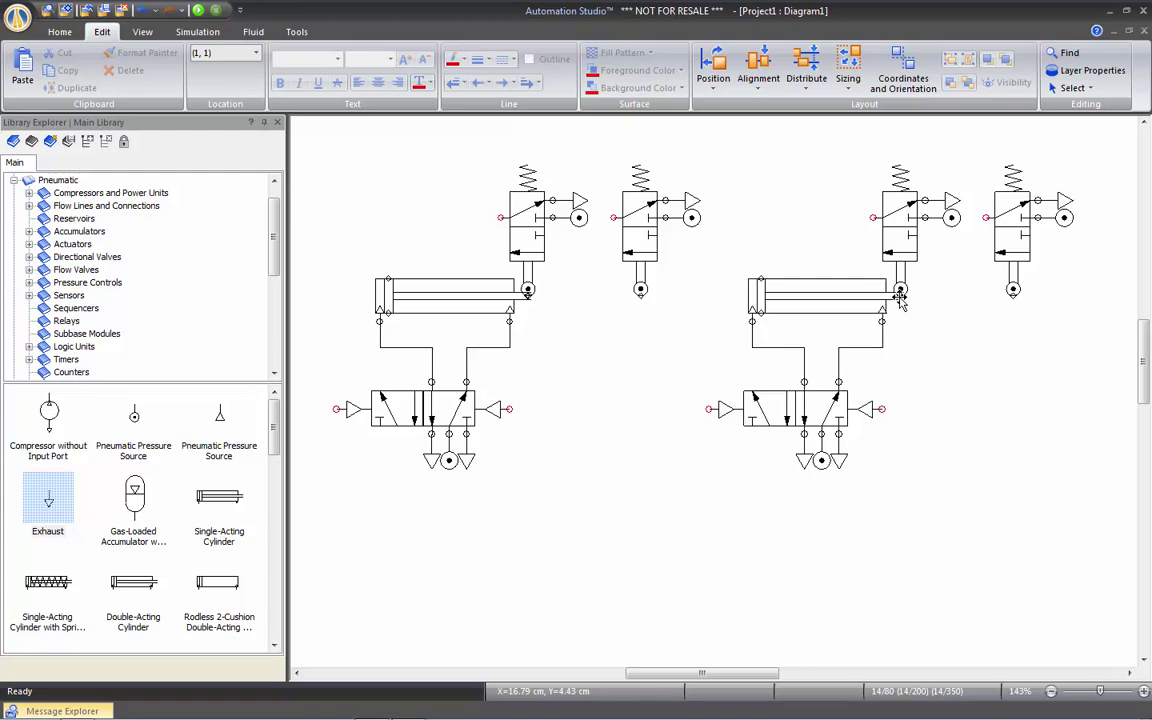
left_click(1022, 222)
Move the rightmost roller valve below the copied circuit, rotate it 90° right, and copy it rightward.
left_click_drag(1022, 222, 683, 547)
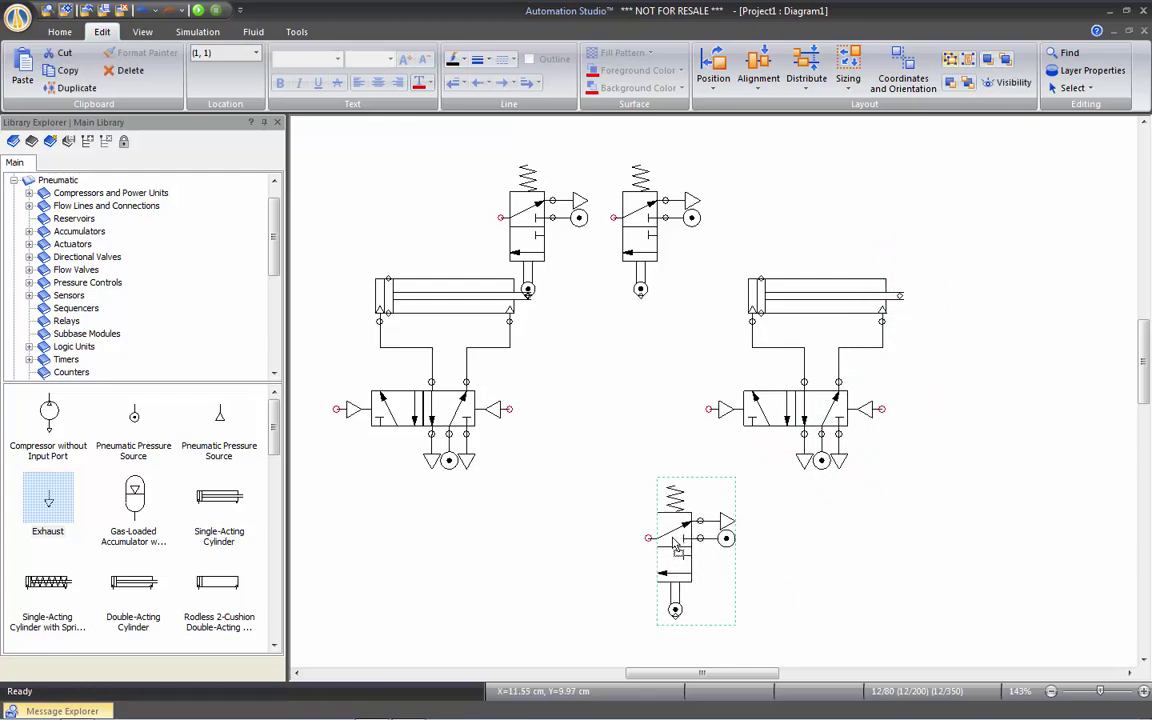
left_click(713, 90)
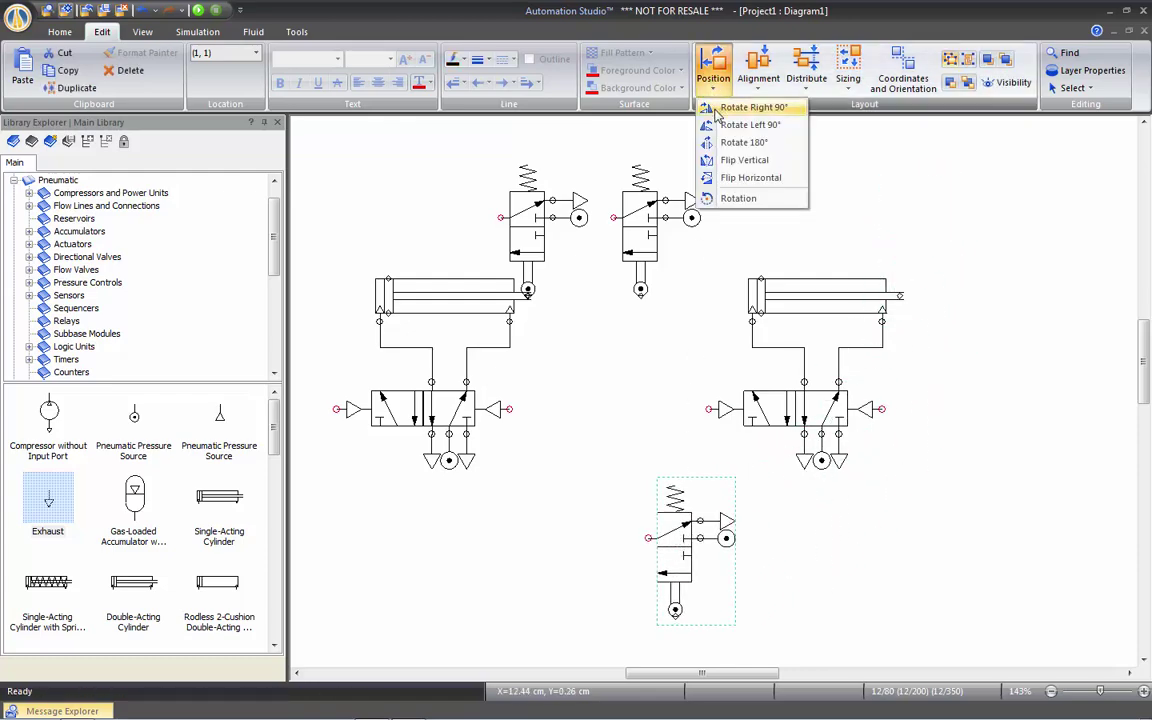
left_click(752, 107)
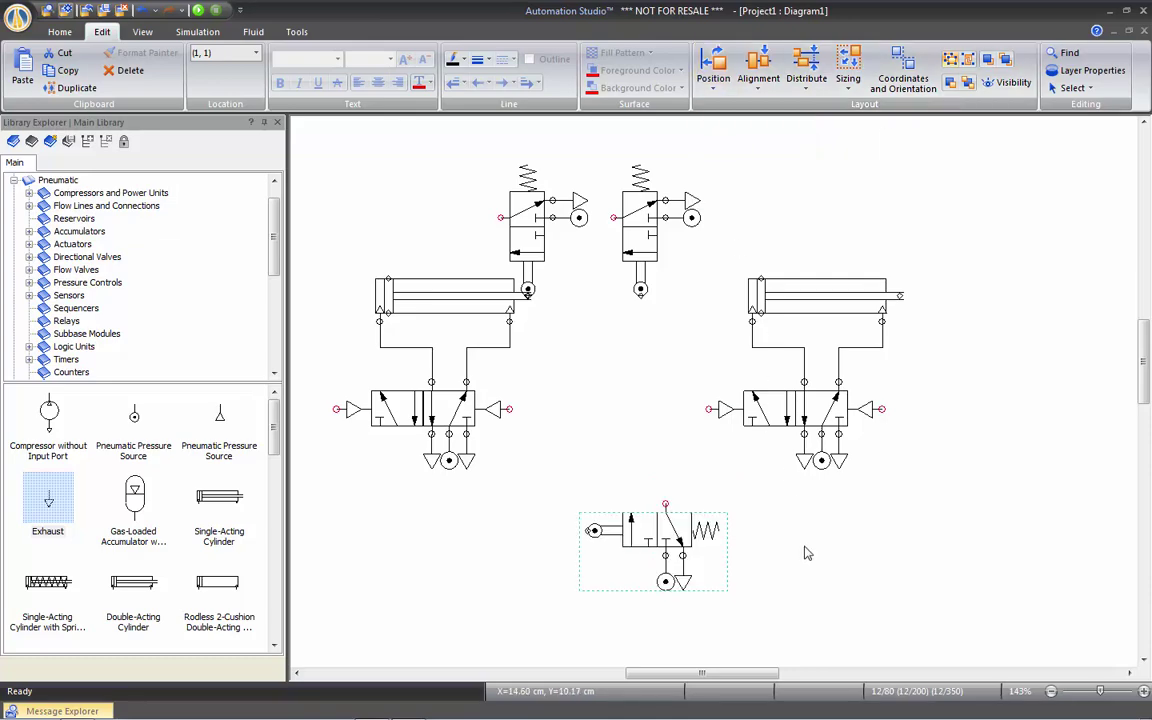
left_click_drag(666, 538, 910, 562)
left_click(1047, 471)
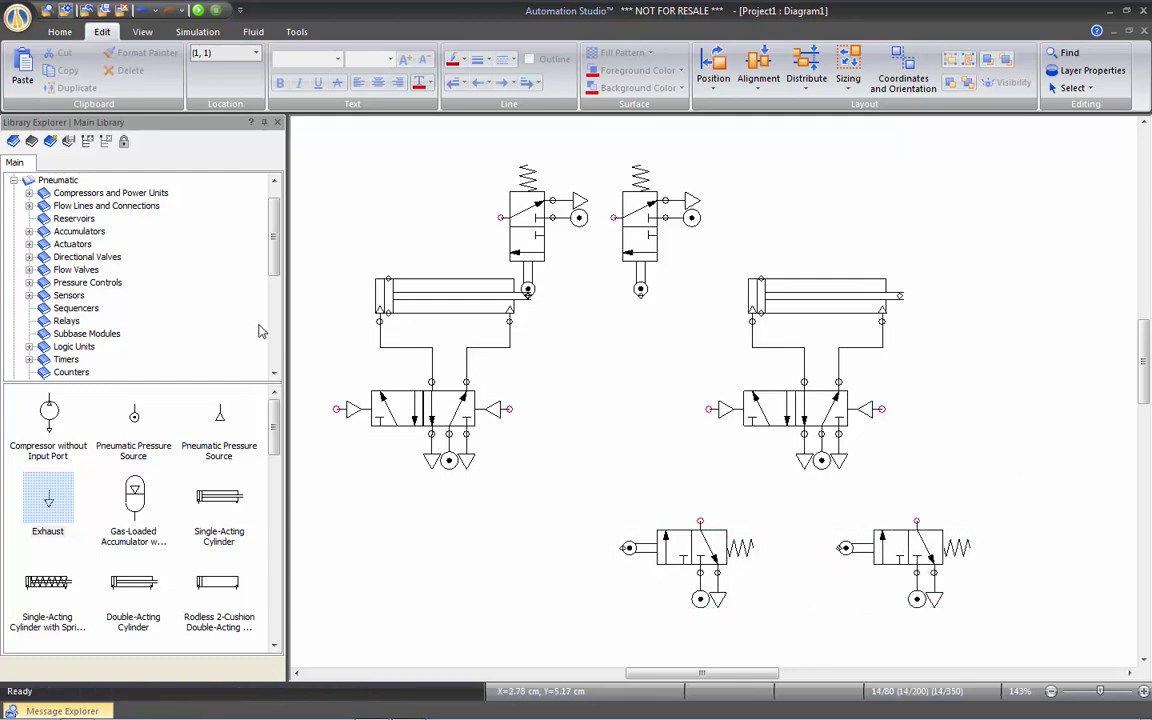
left_click(66, 296)
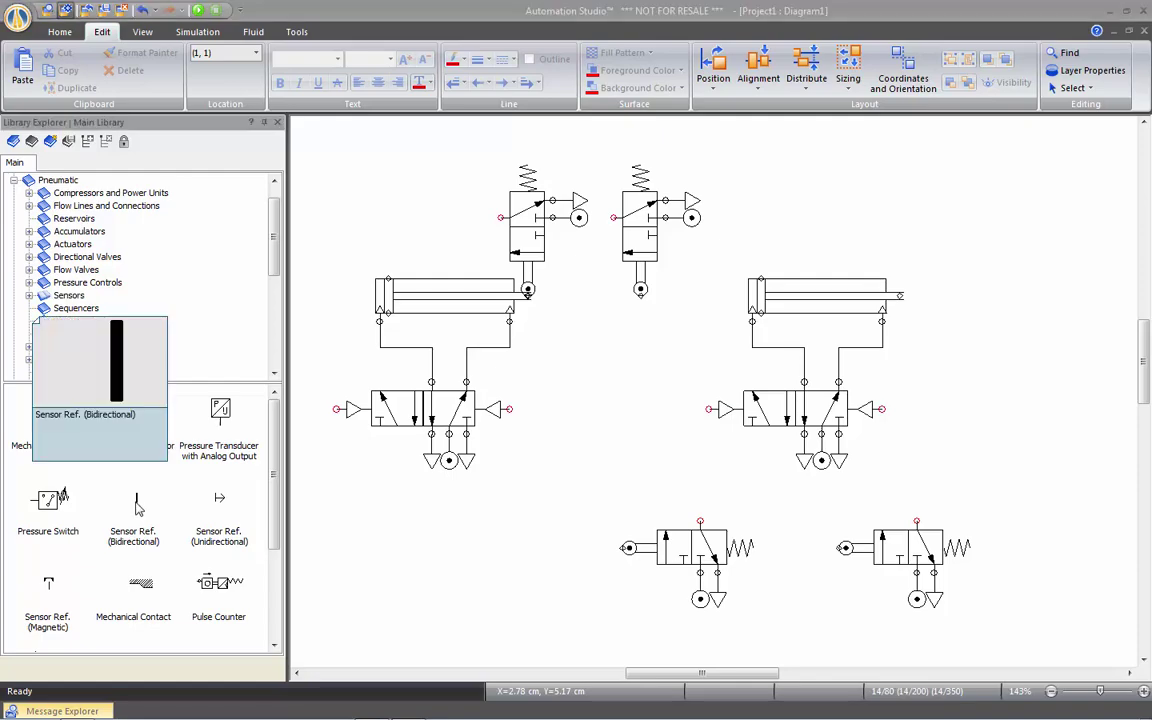
Place a bidirectional sensor reference aliased A0 at the right cylinder's rod end.
left_click_drag(138, 505, 900, 295)
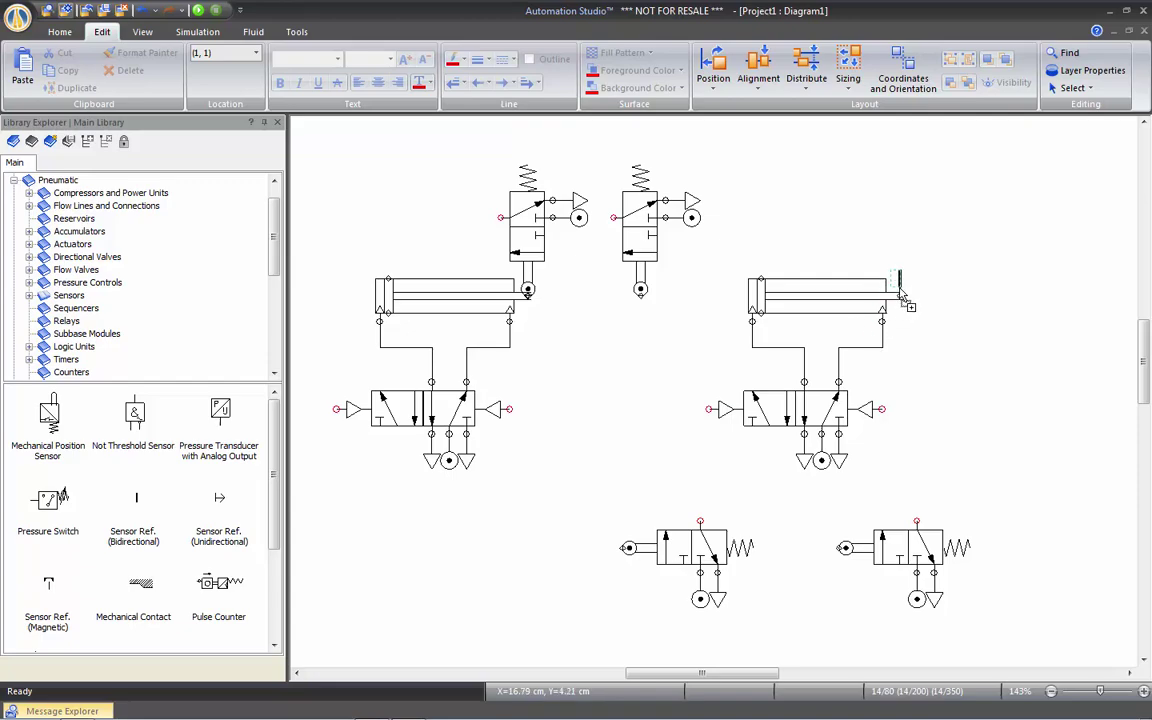
left_click_drag(900, 295, 900, 295)
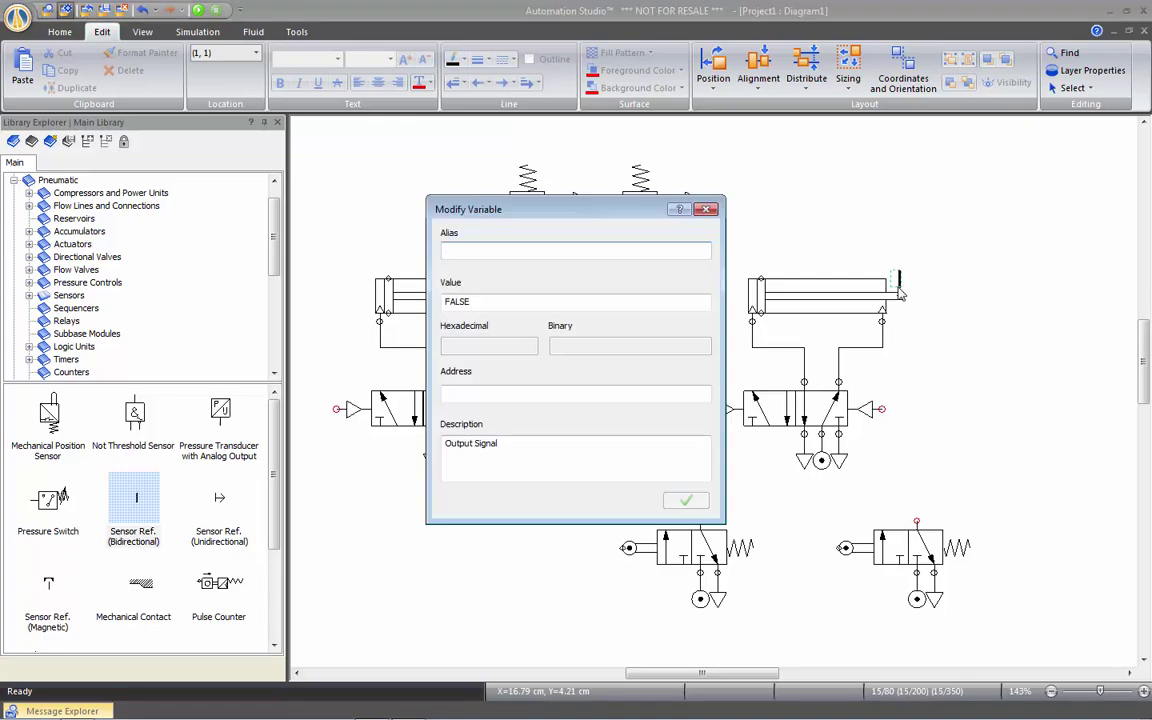
type("A0")
key("Return")
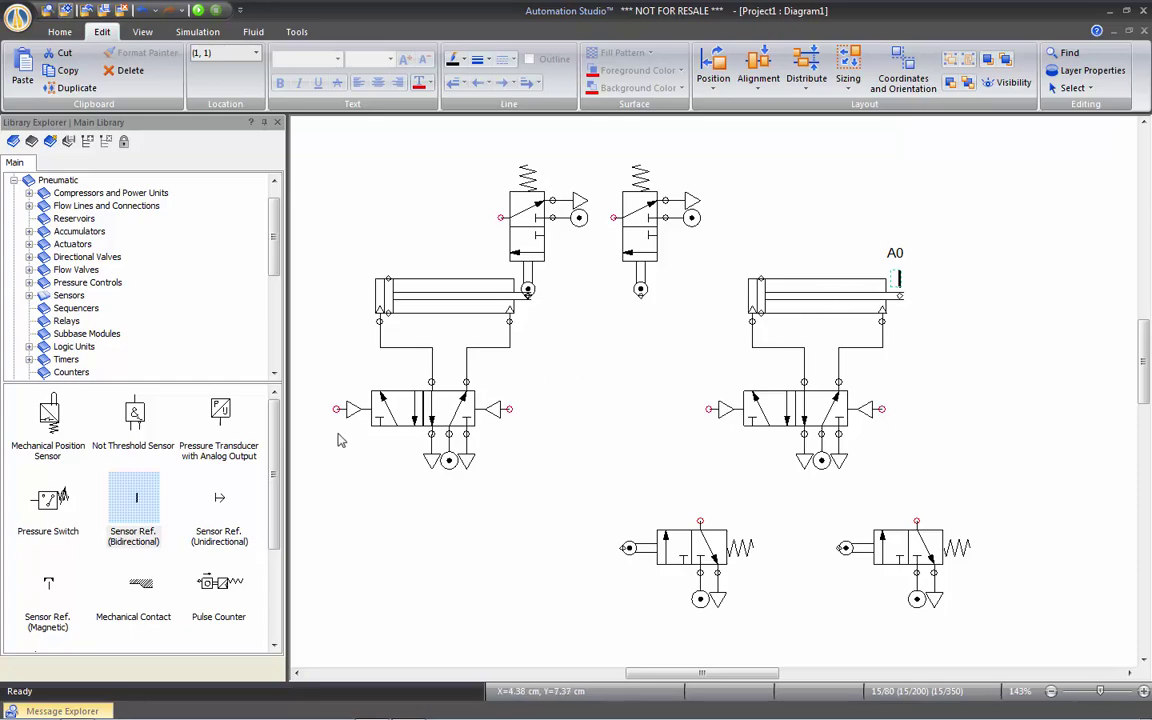
Place a second bidirectional sensor reference aliased A1 farther right.
left_click_drag(140, 503, 1011, 277)
type("A1")
key("Return")
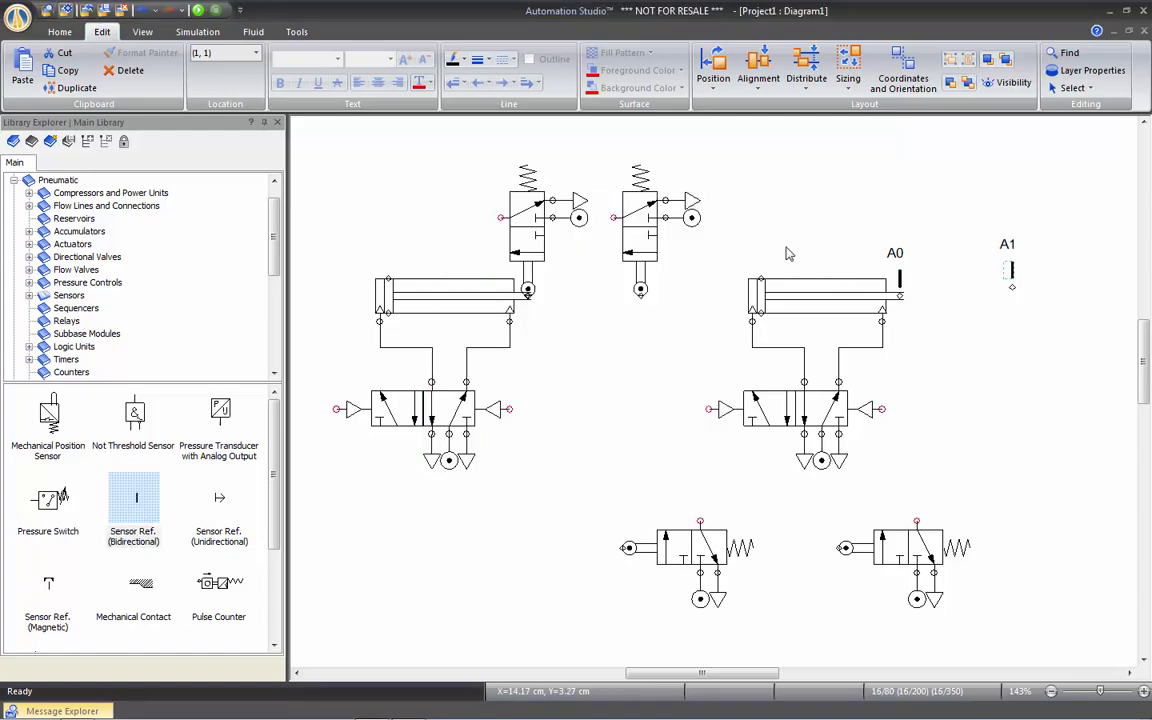
left_click(760, 264)
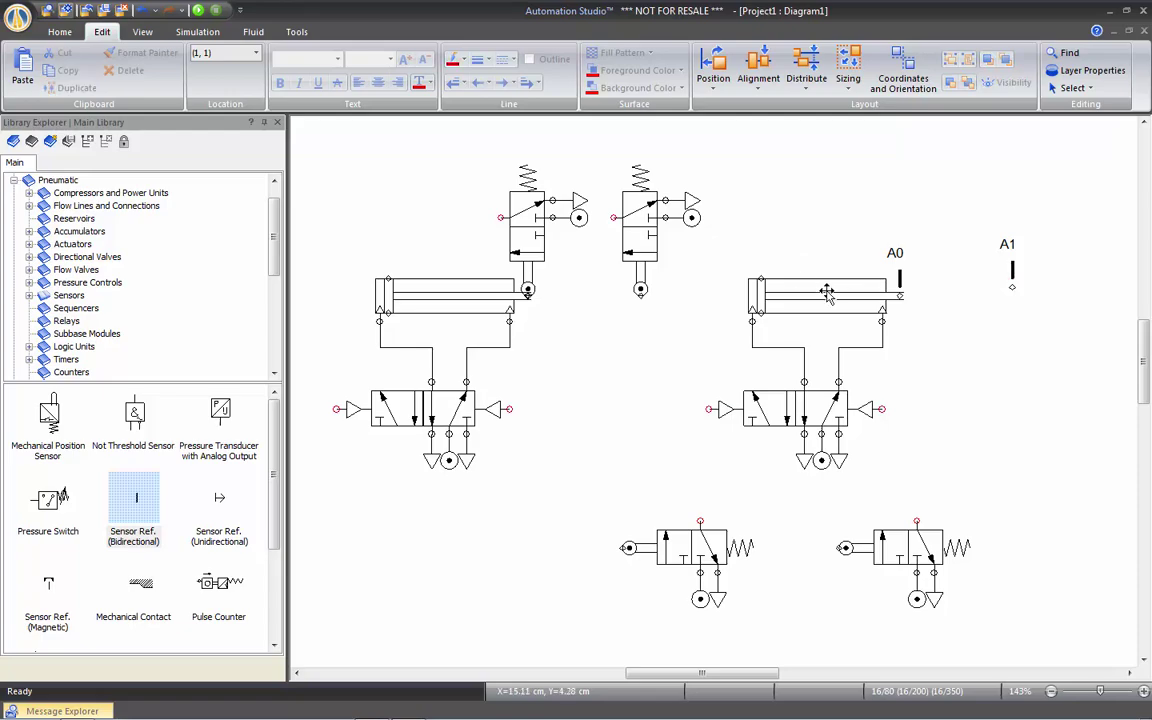
double_click(826, 291)
Extend the right cylinder to 100, align the A1 sensor with its rod end, then reset Extension to 0.
left_click(357, 167)
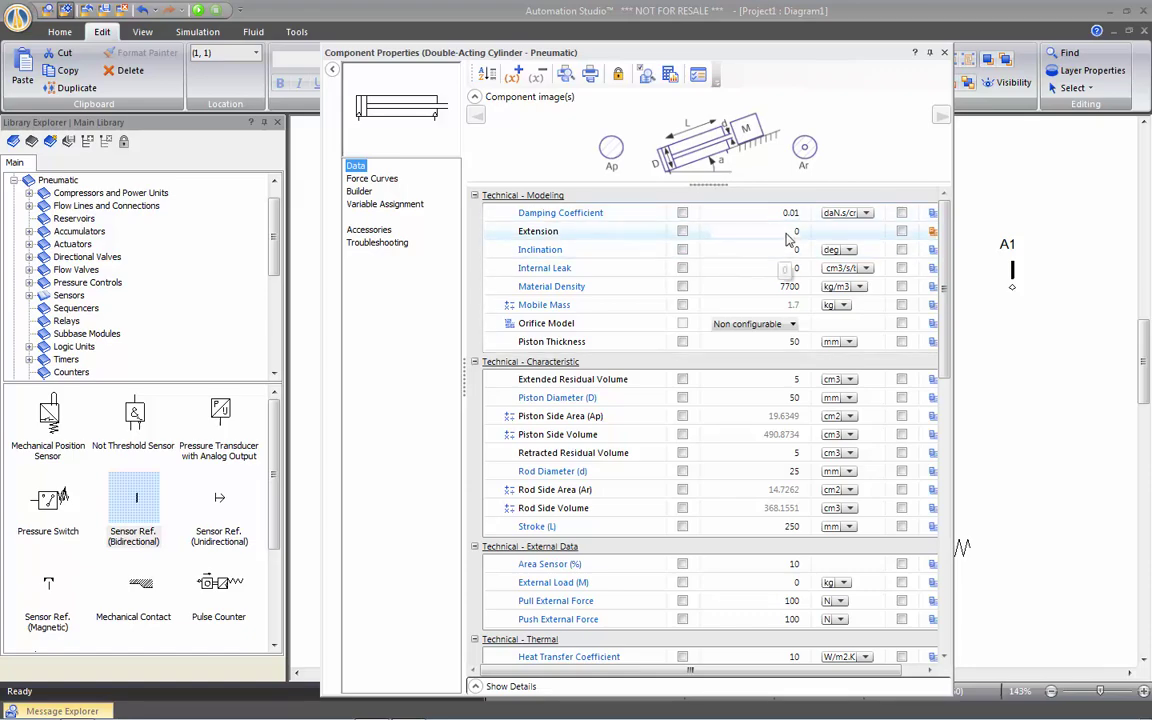
left_click(786, 236)
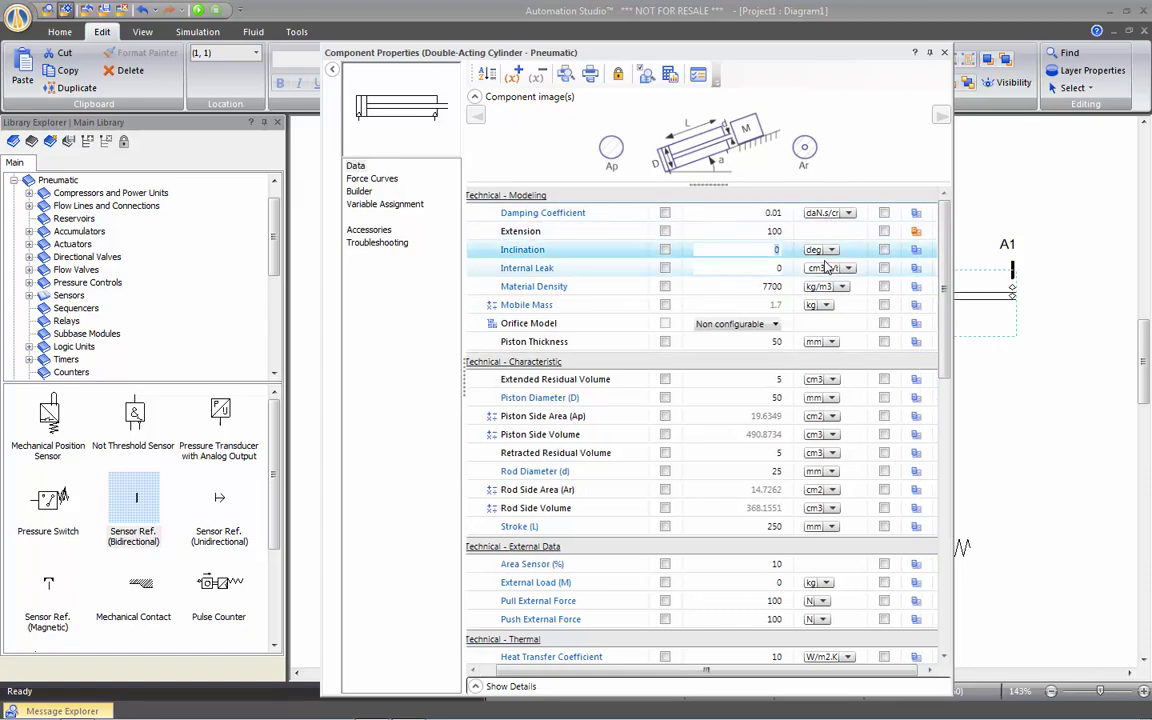
left_click(1022, 278)
left_click_drag(1012, 270, 1039, 301)
left_click(967, 296)
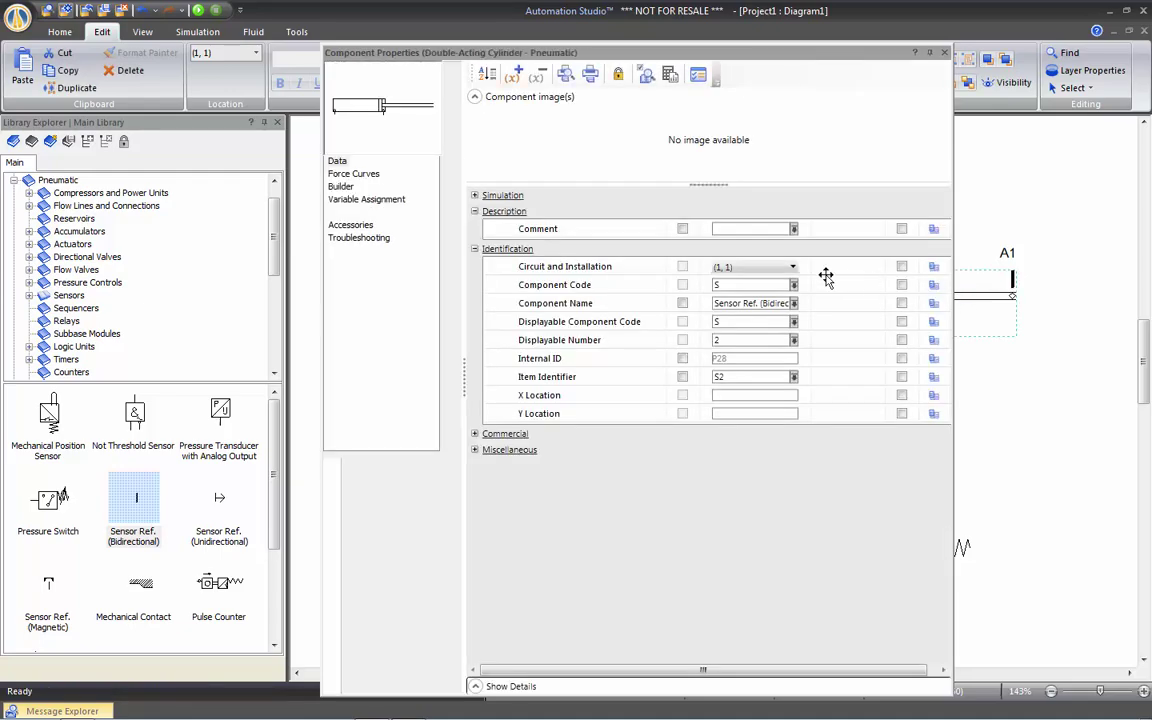
left_click(771, 231)
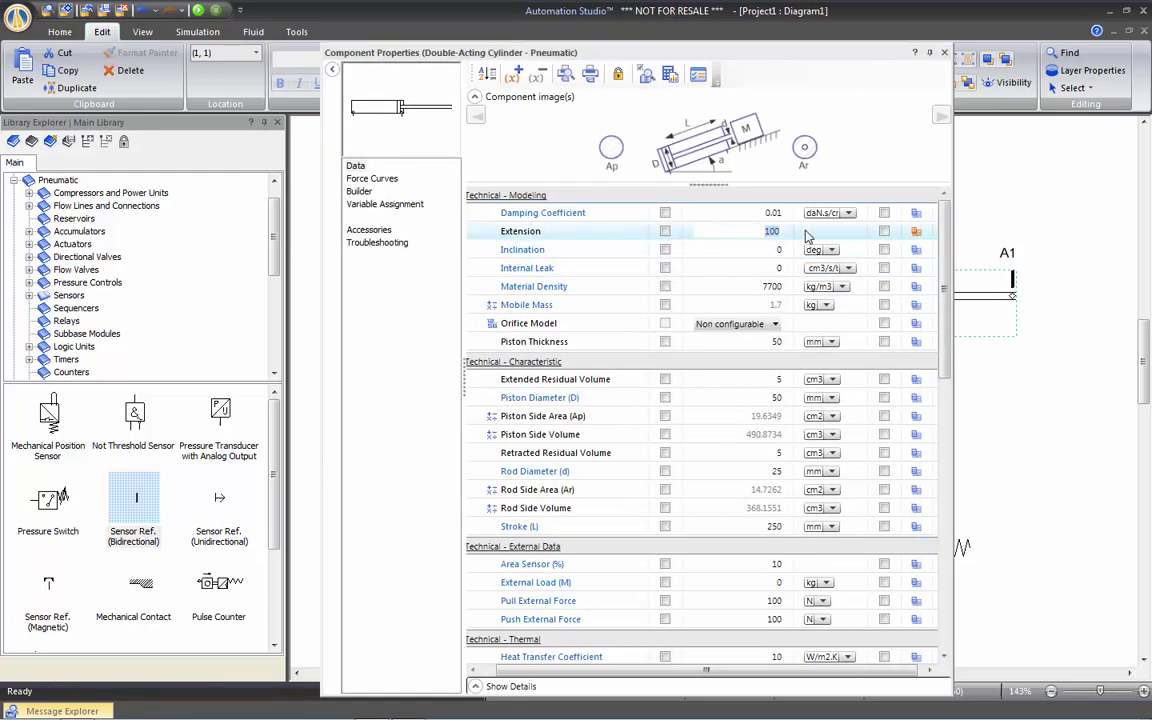
key("Down")
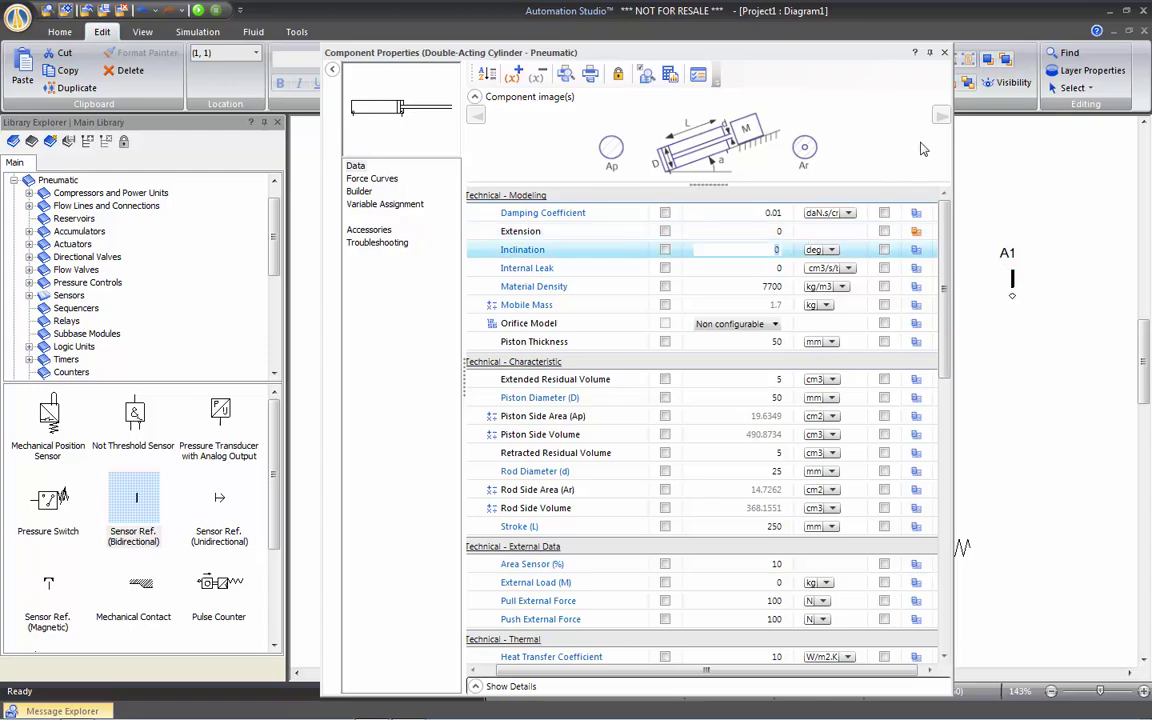
left_click(944, 54)
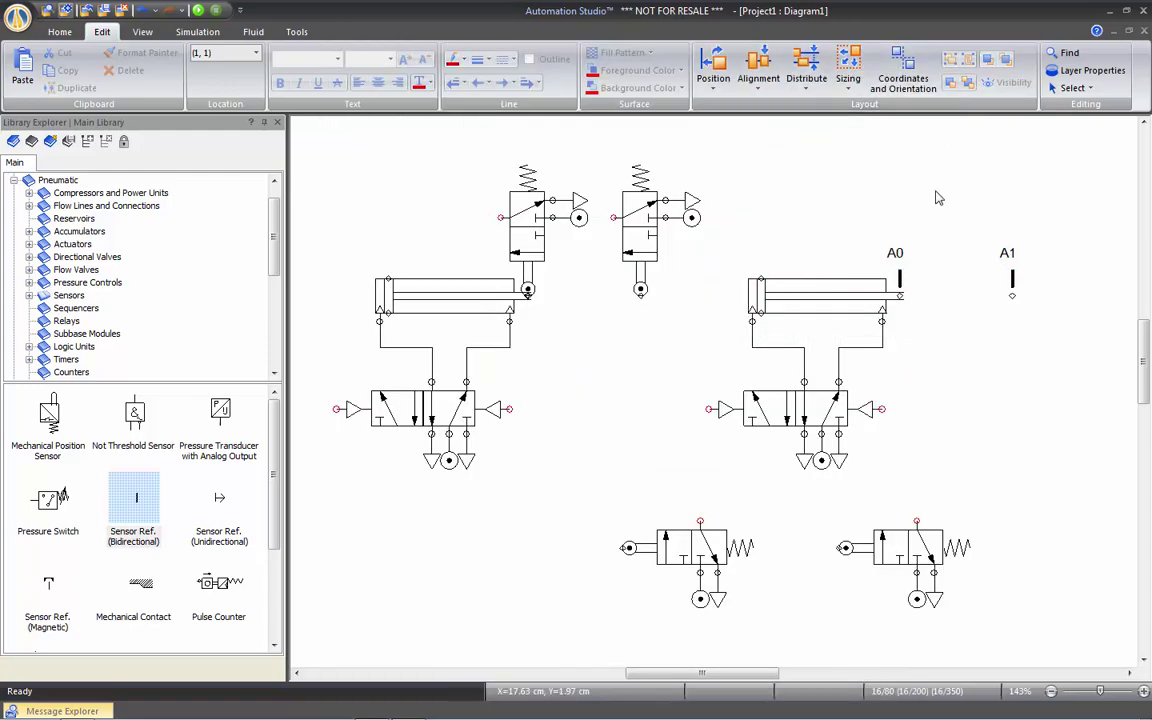
Add a mechanical contact, rotate it left 90°, and place it against the lower-left valve's roller.
left_click_drag(145, 585, 610, 490)
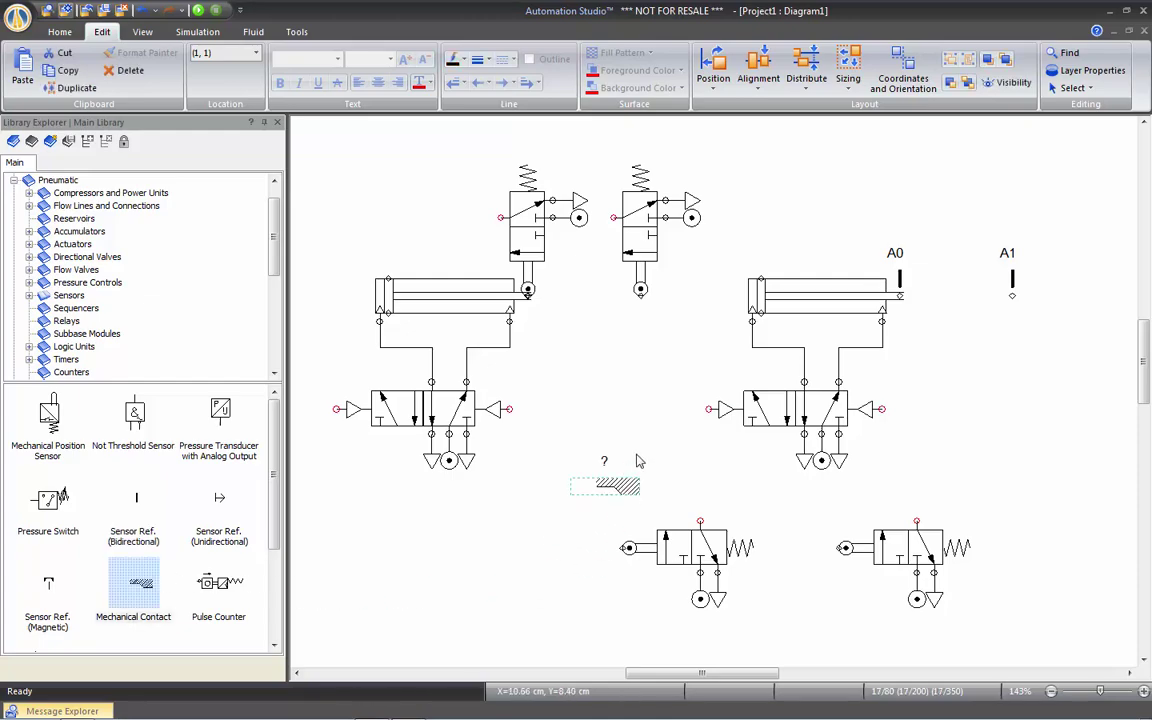
left_click(713, 75)
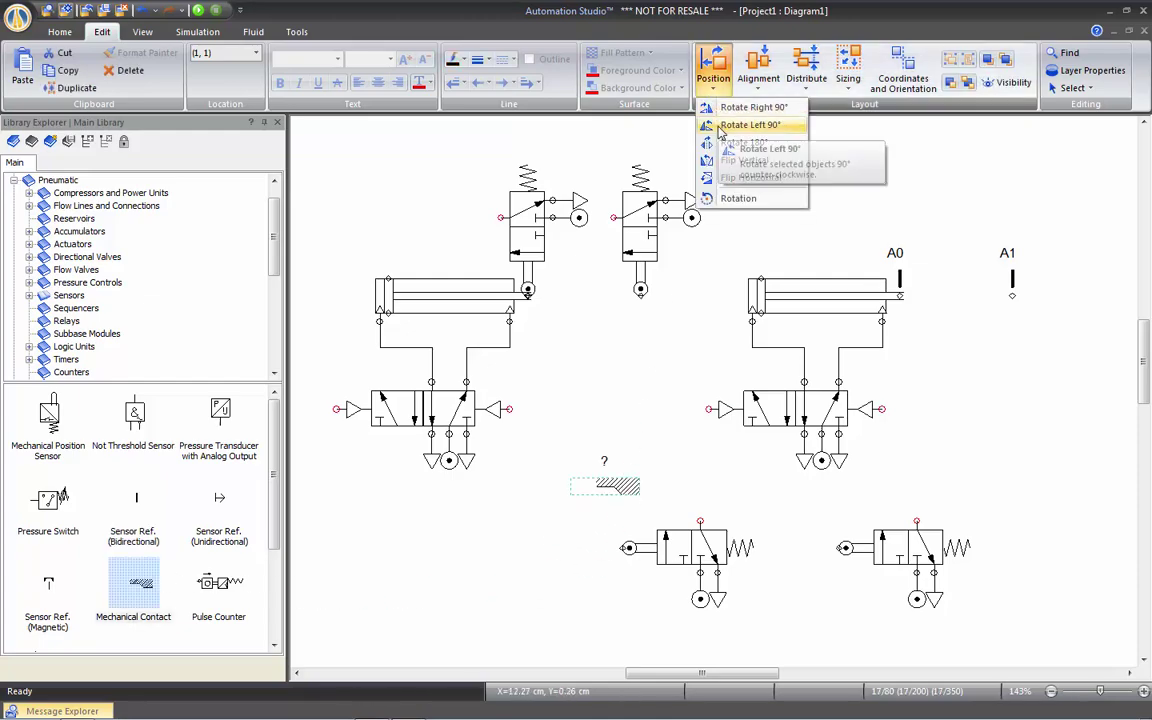
left_click(740, 125)
left_click_drag(606, 474, 619, 527)
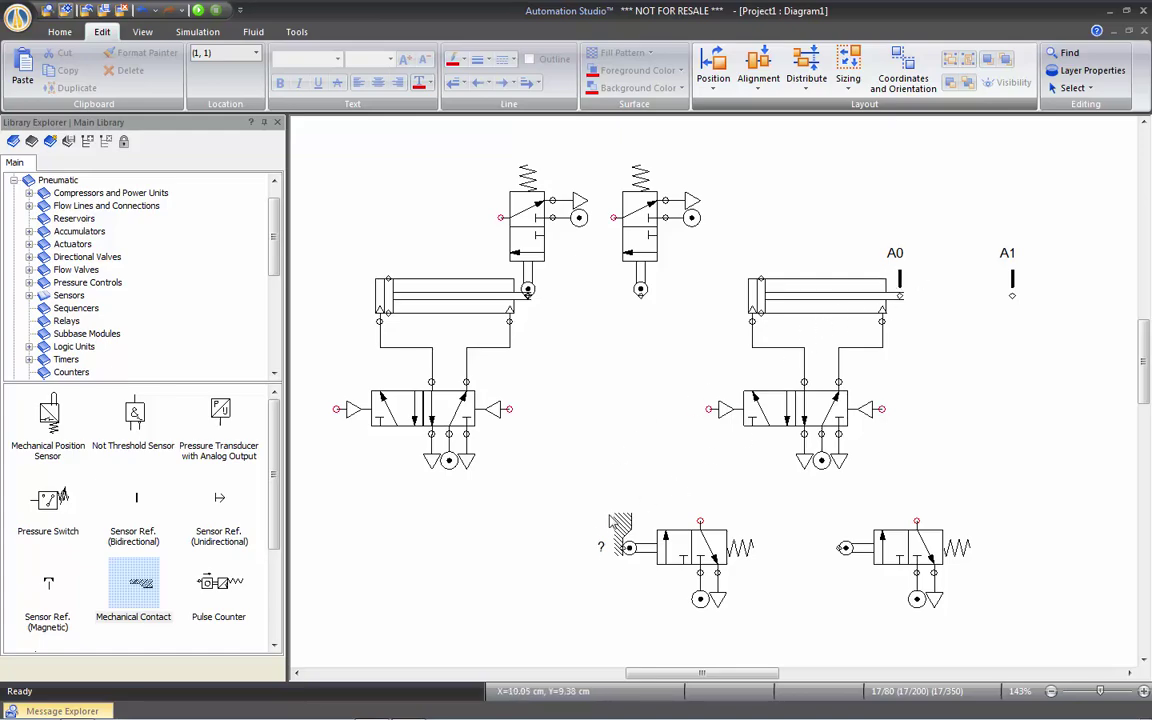
Assign the contact to the A0 sensor variable in Variable Assignment.
double_click(622, 521)
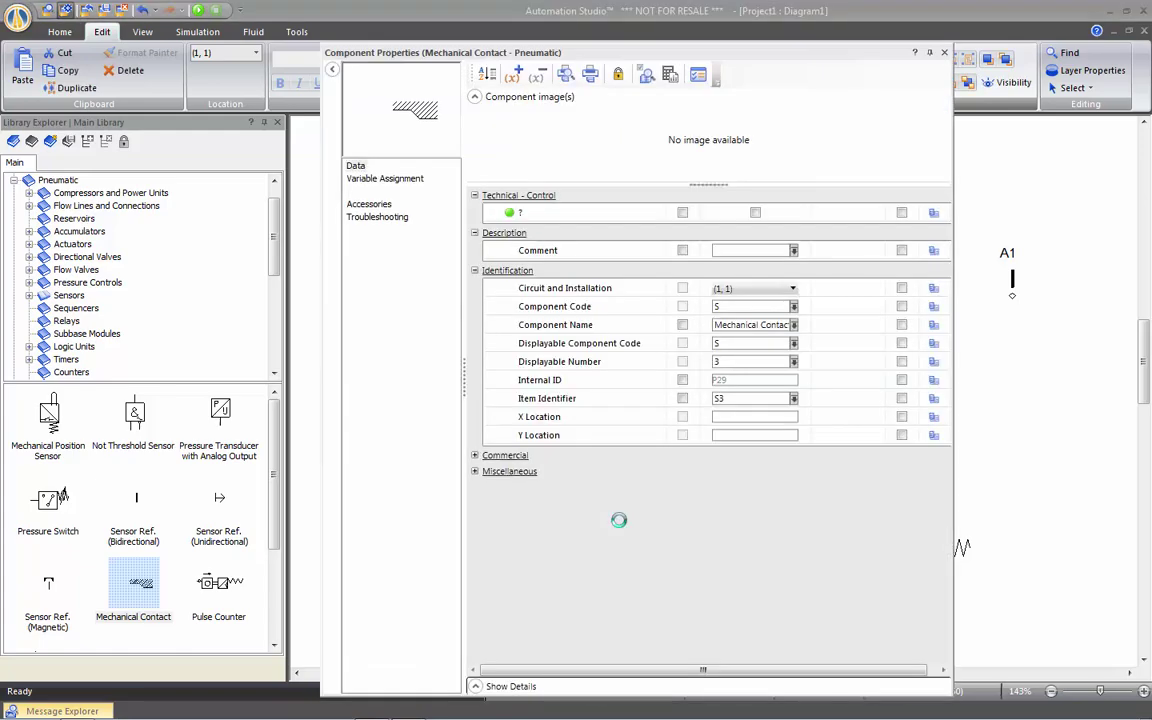
left_click(404, 184)
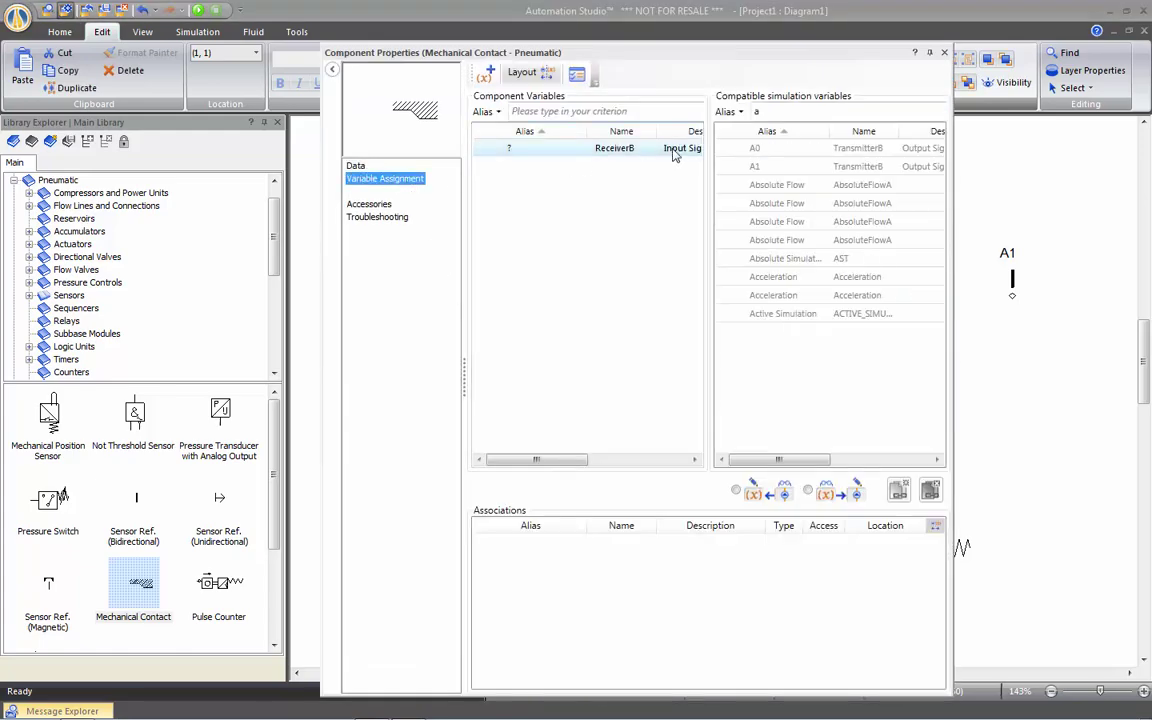
left_click(745, 114)
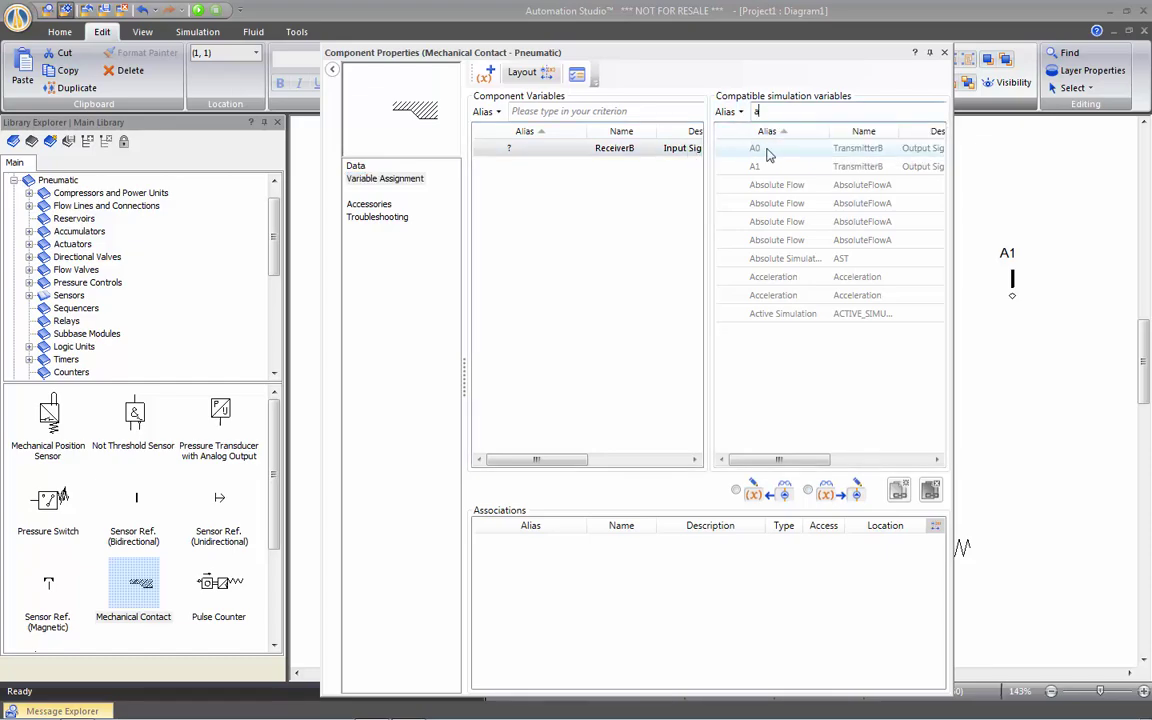
mouse_move(768, 153)
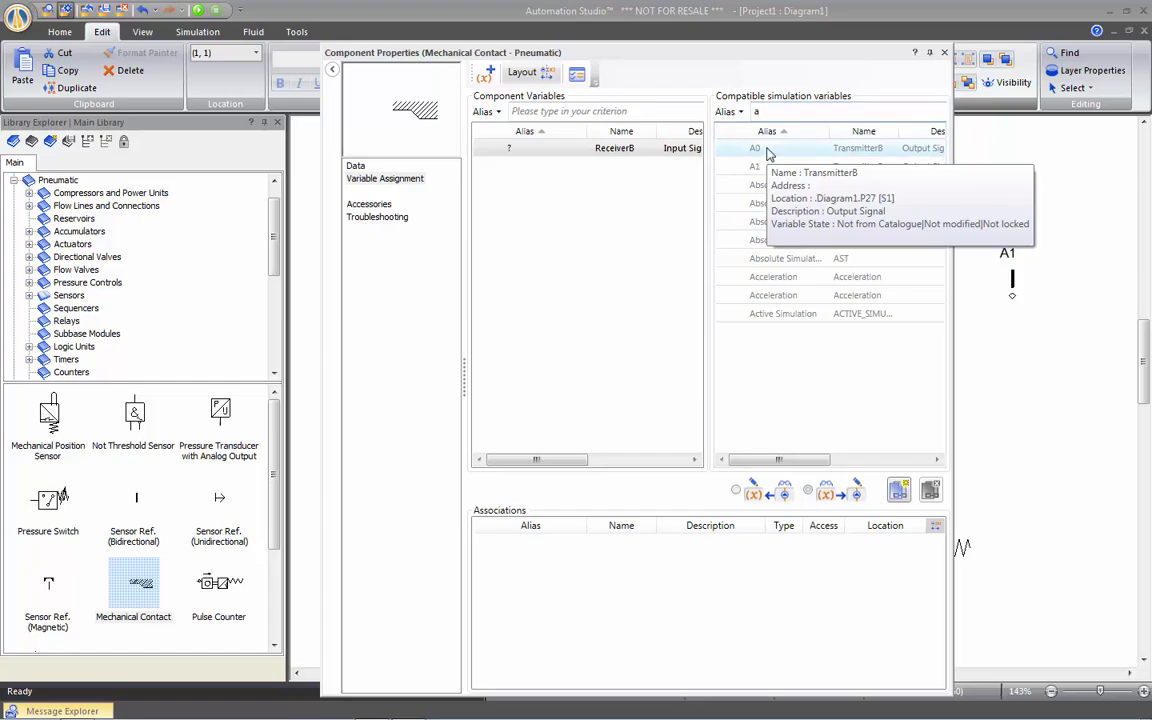
double_click(768, 153)
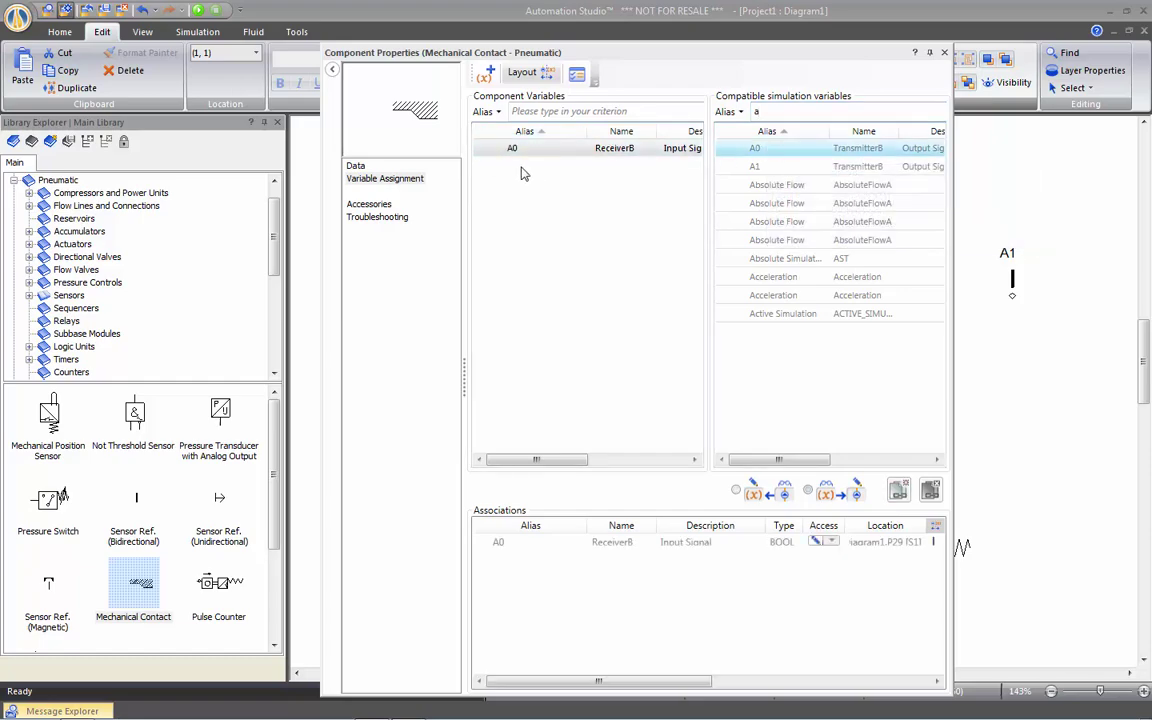
left_click(944, 52)
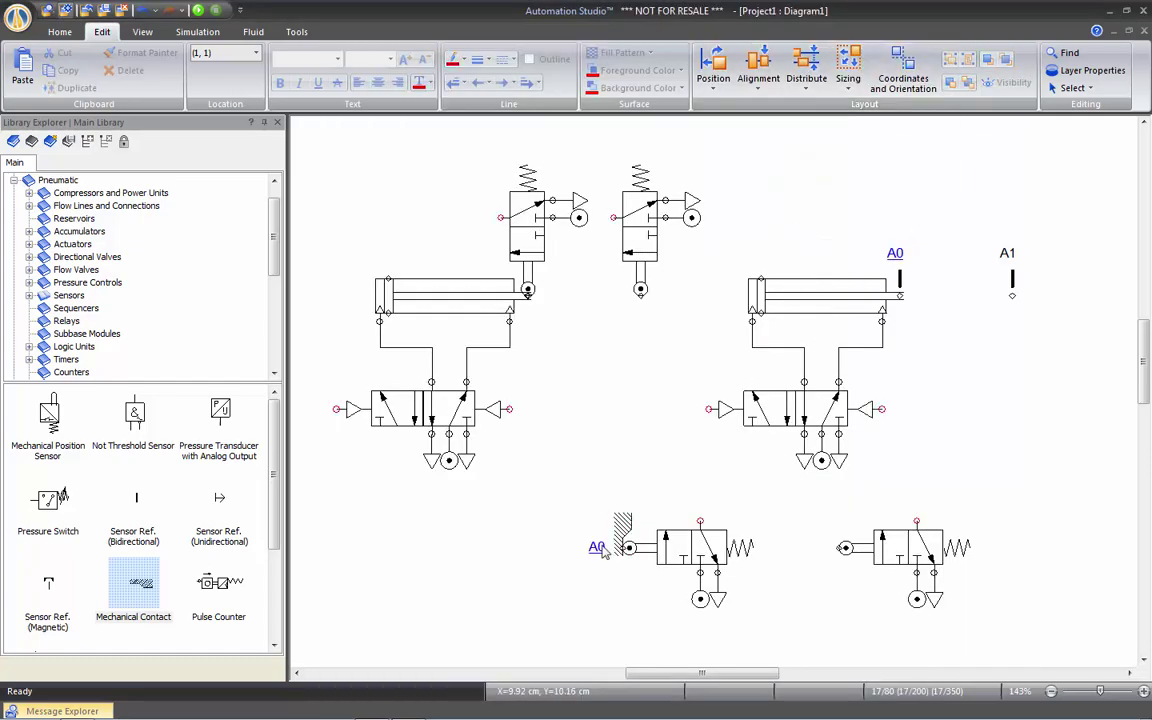
Add a second mechanical contact, rotate it vertical, and place it against the right valve's roller.
left_click_drag(133, 585, 804, 520)
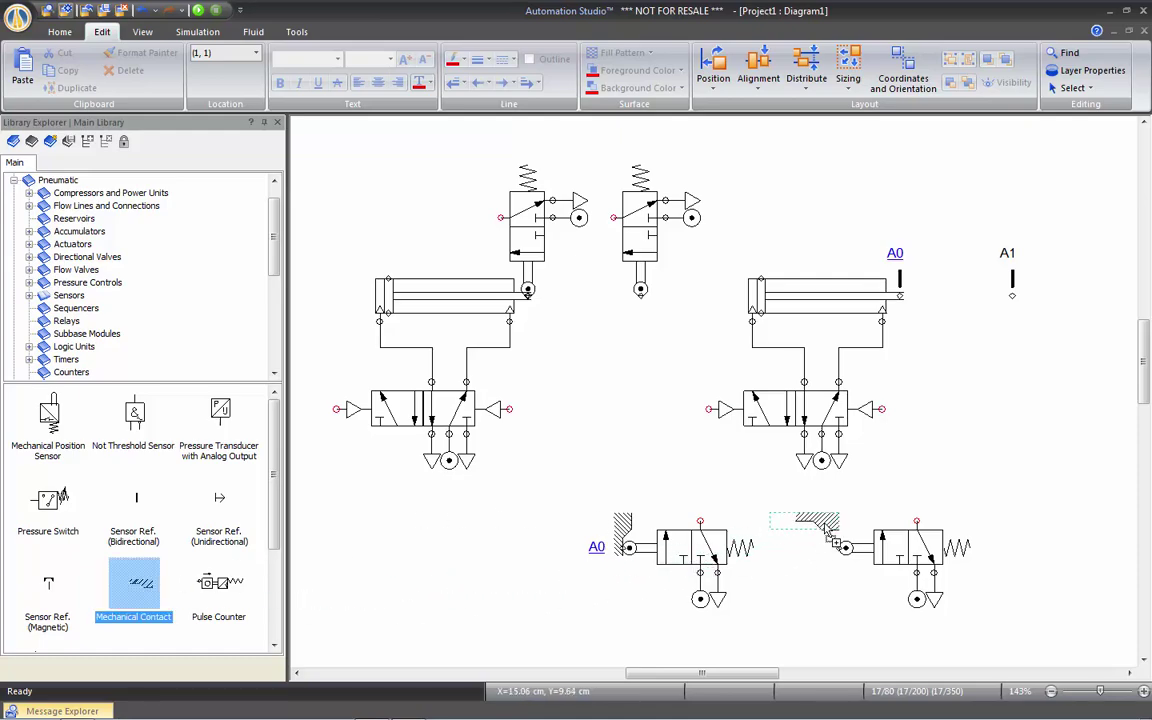
left_click(713, 72)
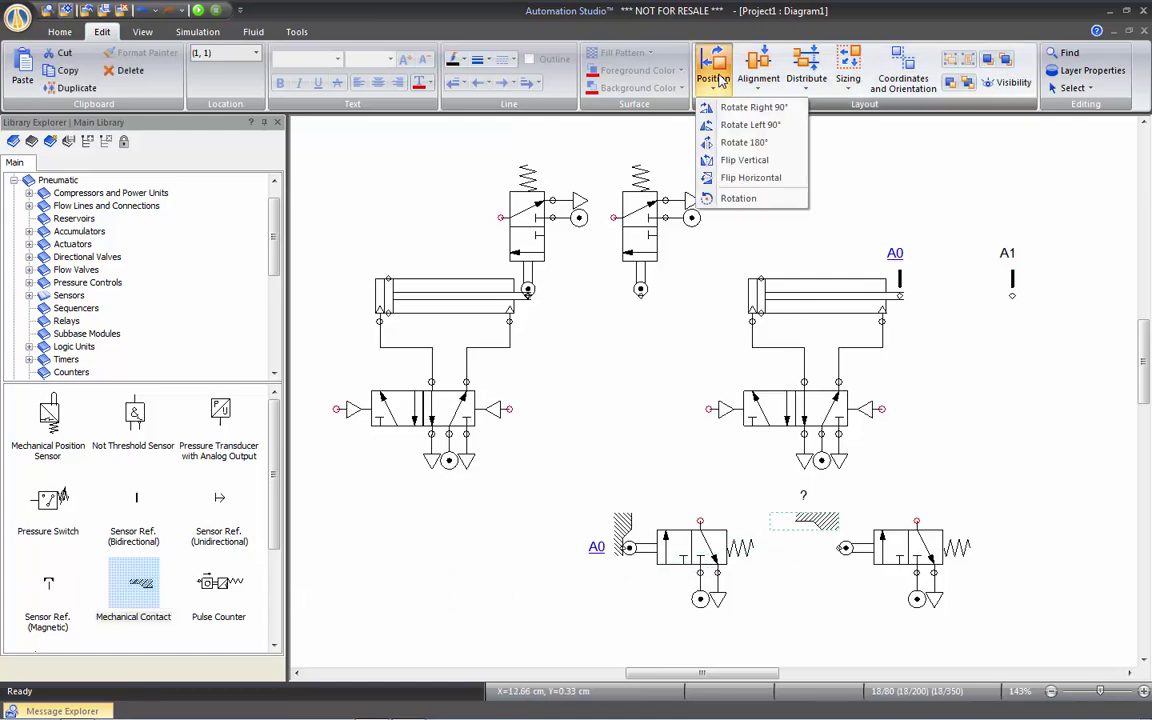
left_click(748, 125)
left_click_drag(804, 520, 843, 547)
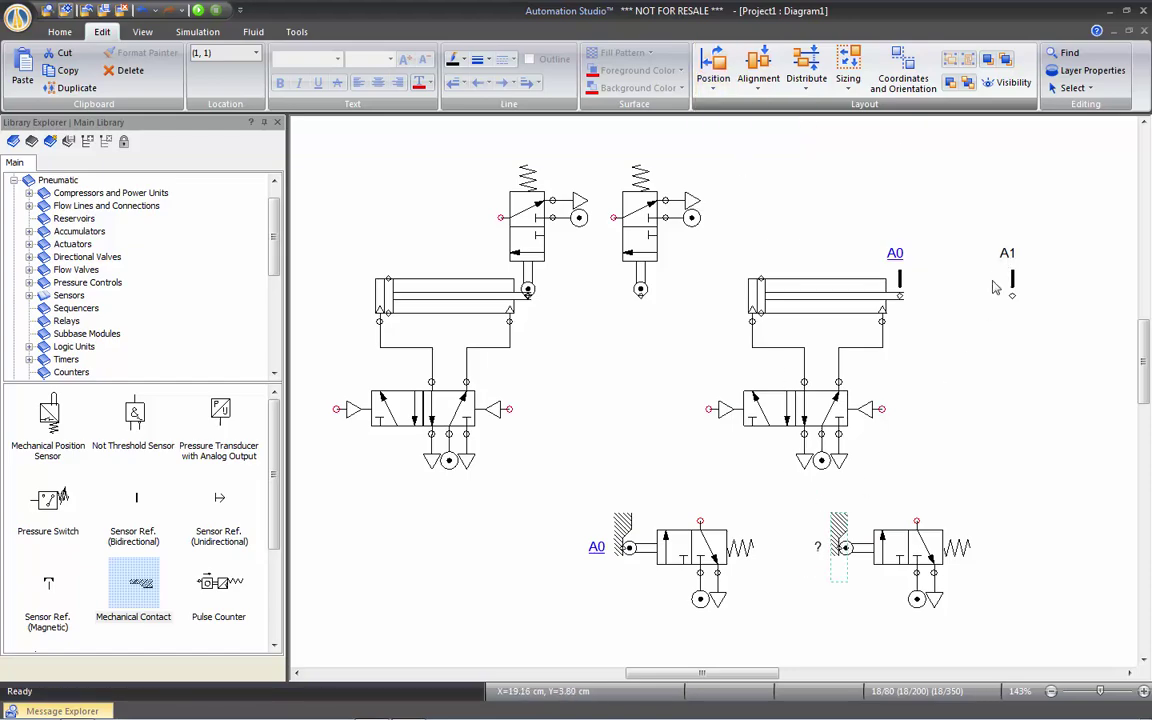
Filter compatible variables by 'a' and assign the A1 signal to the second contact.
double_click(838, 533)
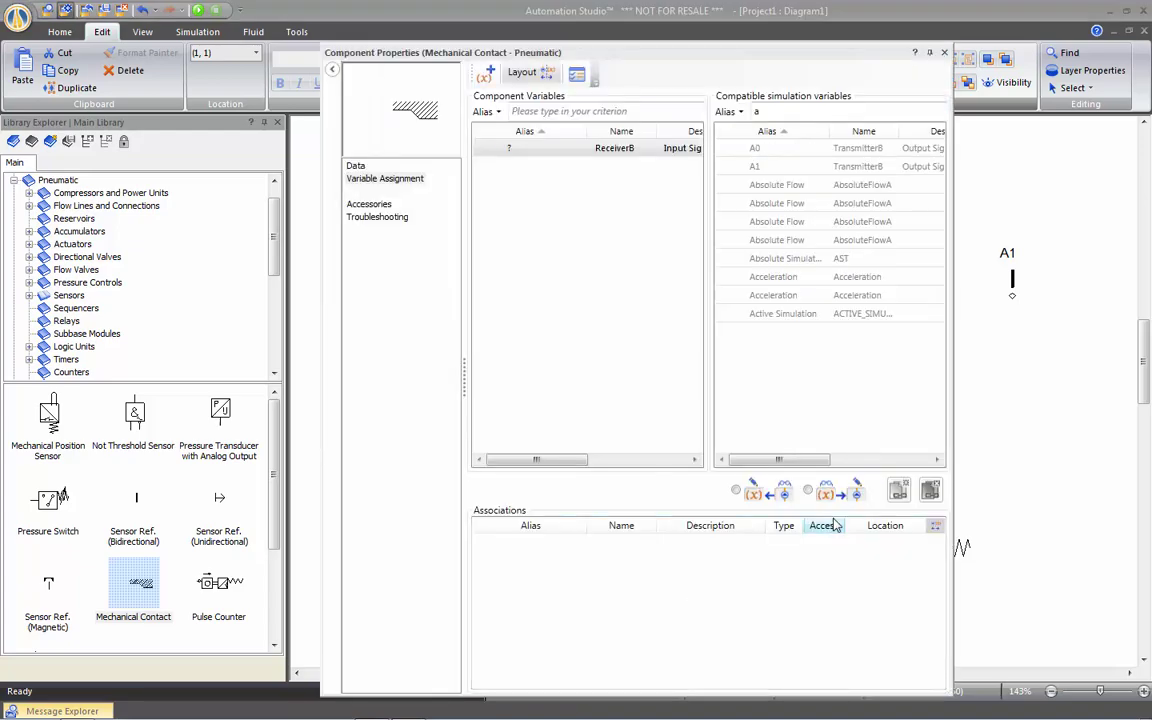
left_click(772, 112)
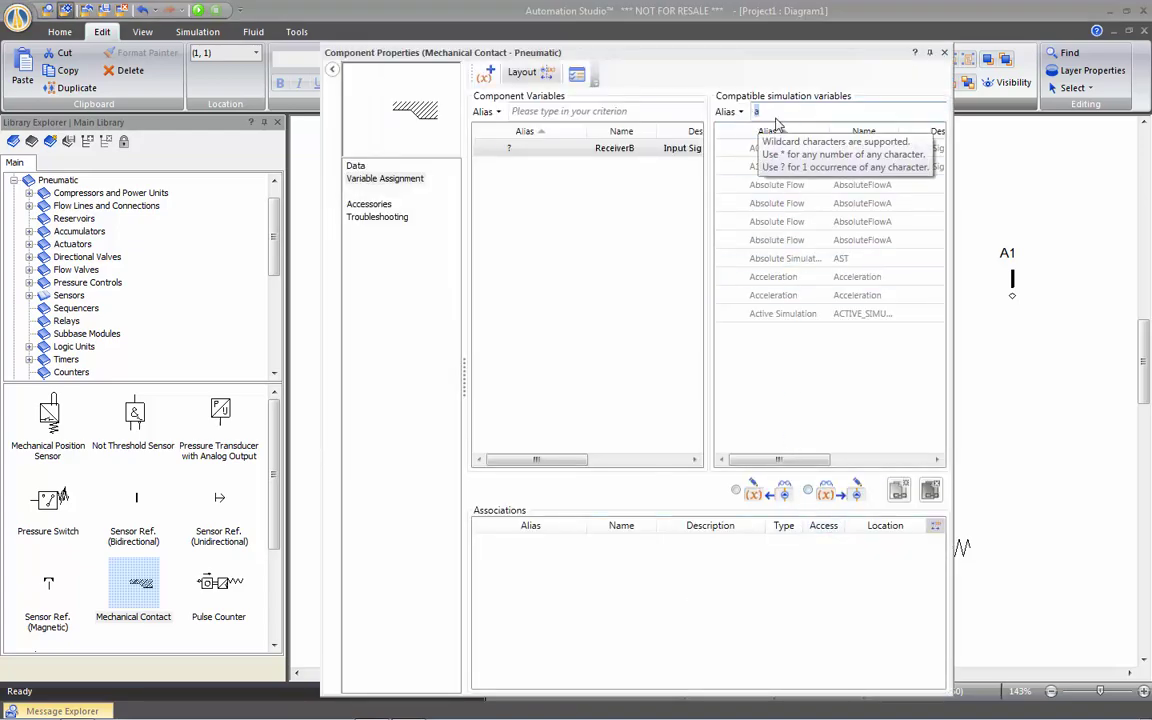
key("BackSpace")
mouse_move(938, 162)
left_mouse_down()
mouse_move(942, 340)
mouse_move(945, 145)
left_mouse_up()
left_click(770, 111)
type("a")
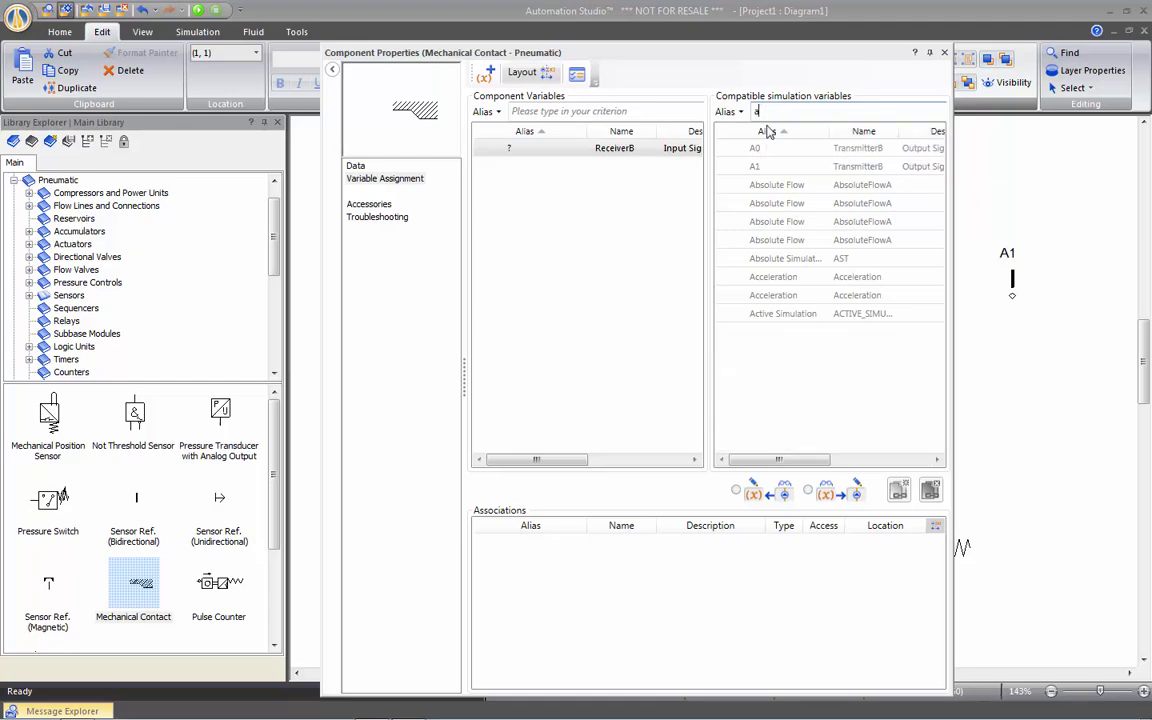
mouse_move(768, 183)
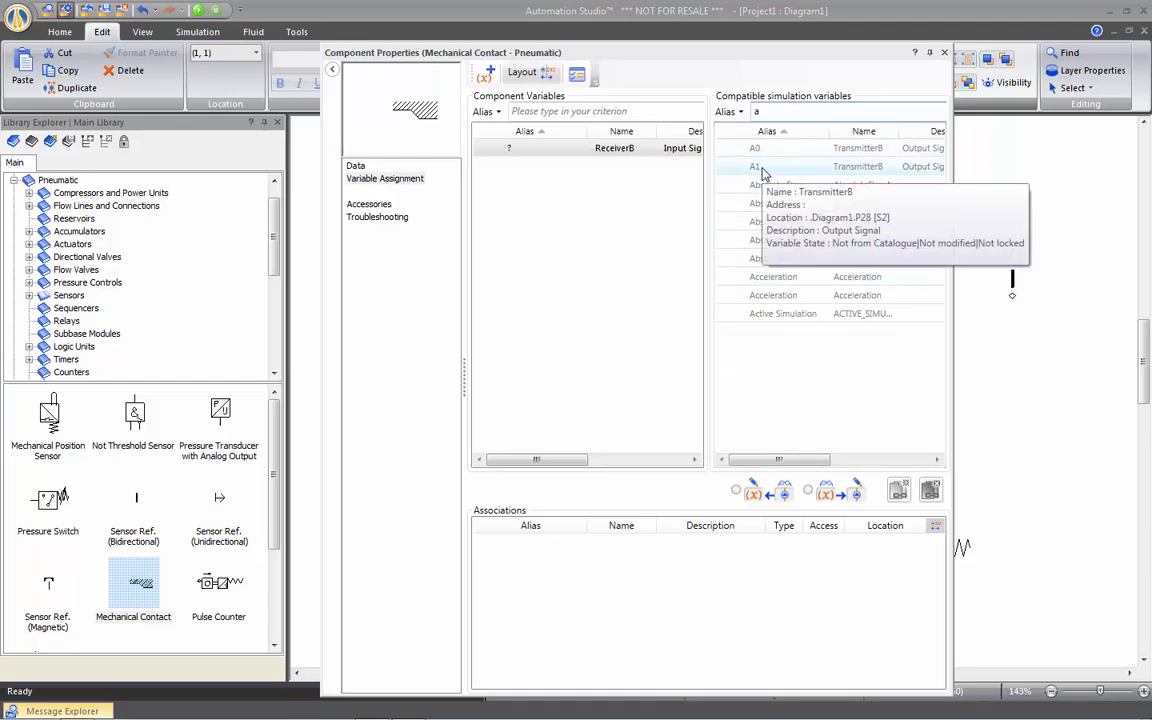
double_click(762, 167)
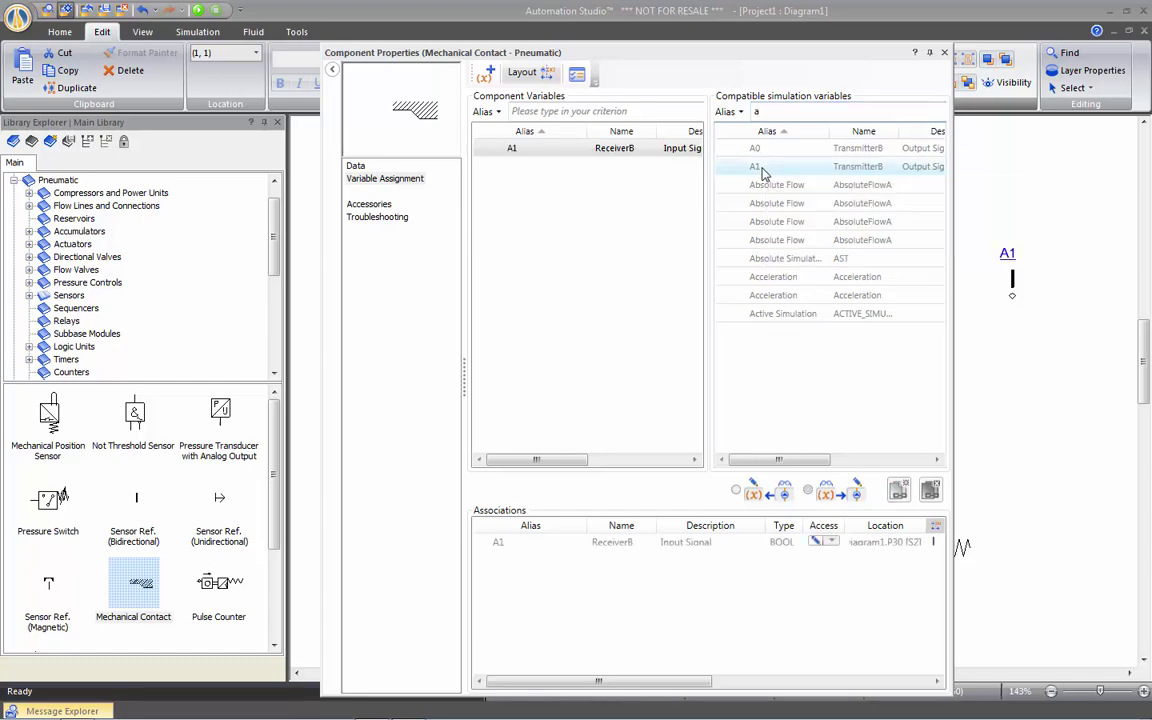
left_click(943, 52)
left_click(885, 192)
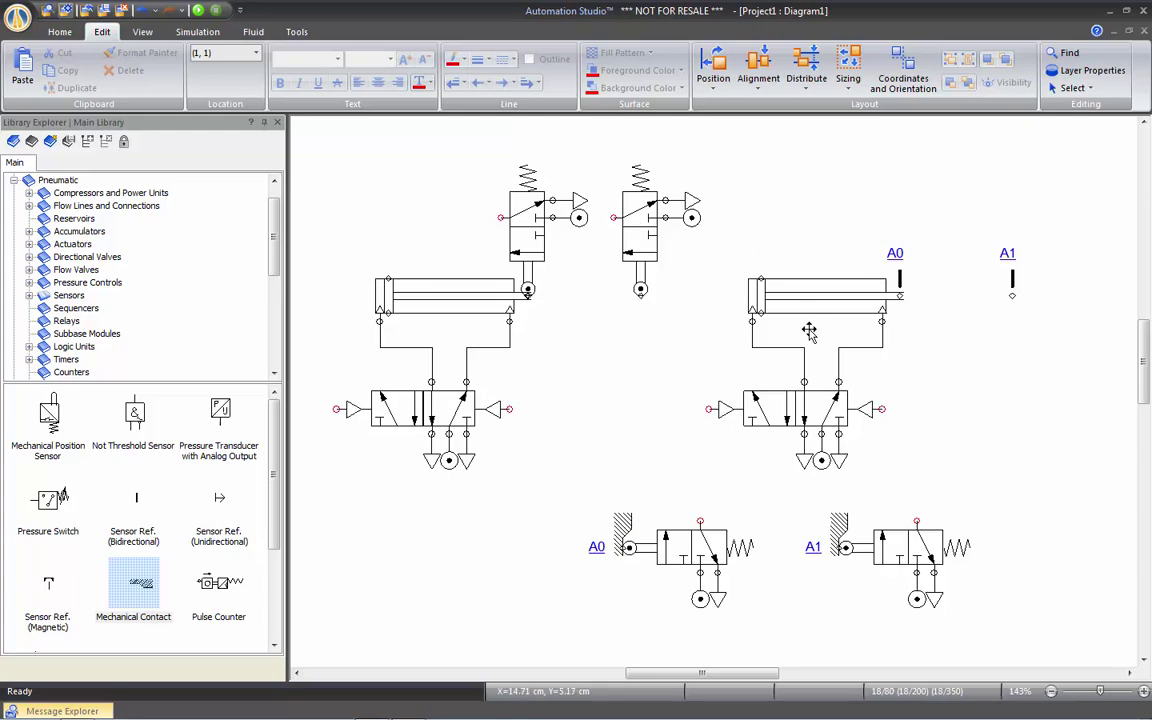
Draw a pilot line from the second top valve to the right 5/2 valve's pilot port.
left_click(613, 217)
left_click(716, 148)
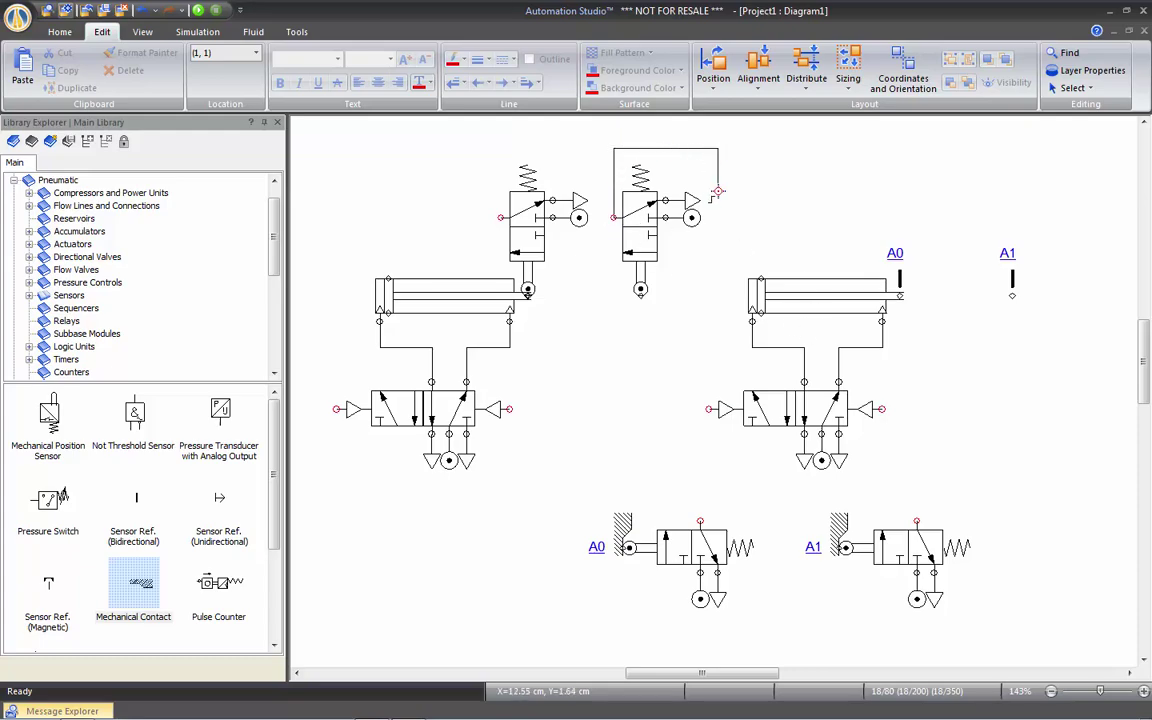
left_click(665, 354)
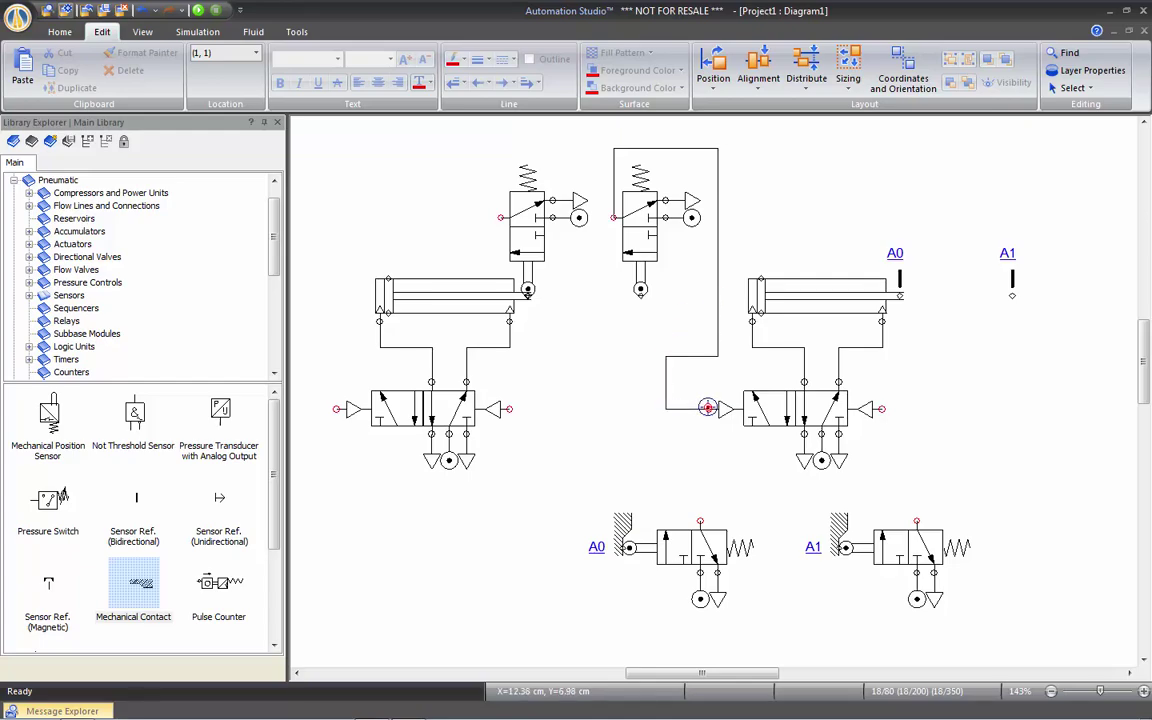
left_click(718, 400)
right_click(696, 356)
mouse_move(757, 368)
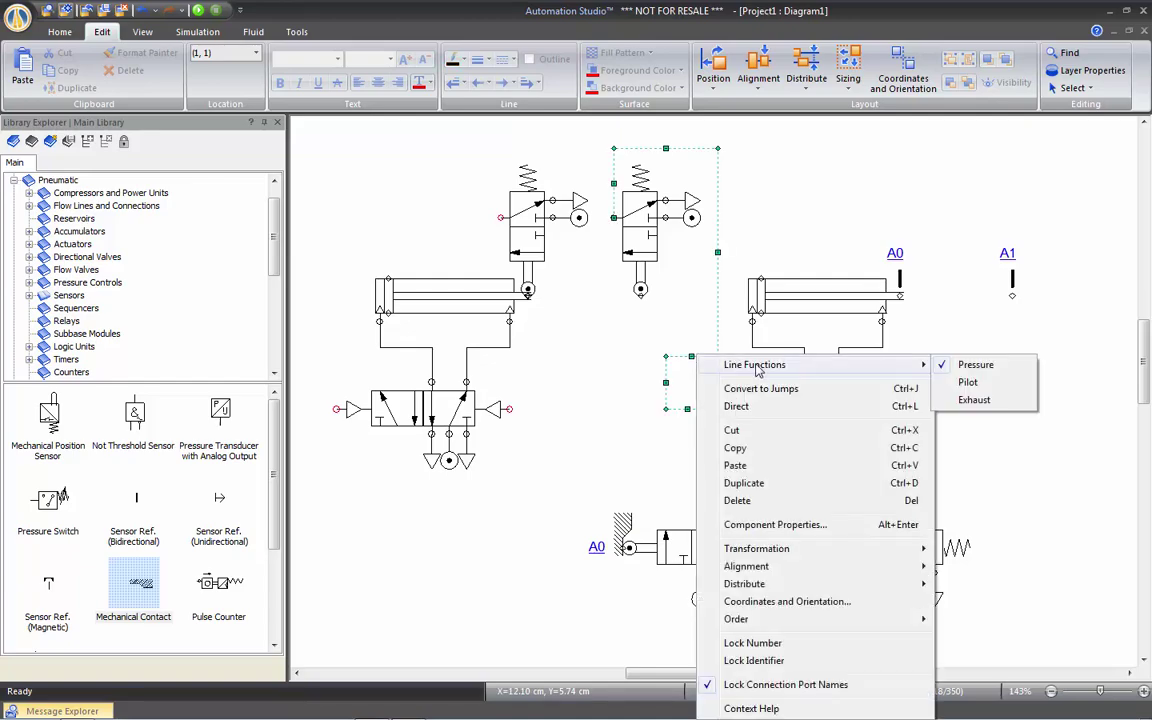
left_click(968, 381)
left_click(950, 410)
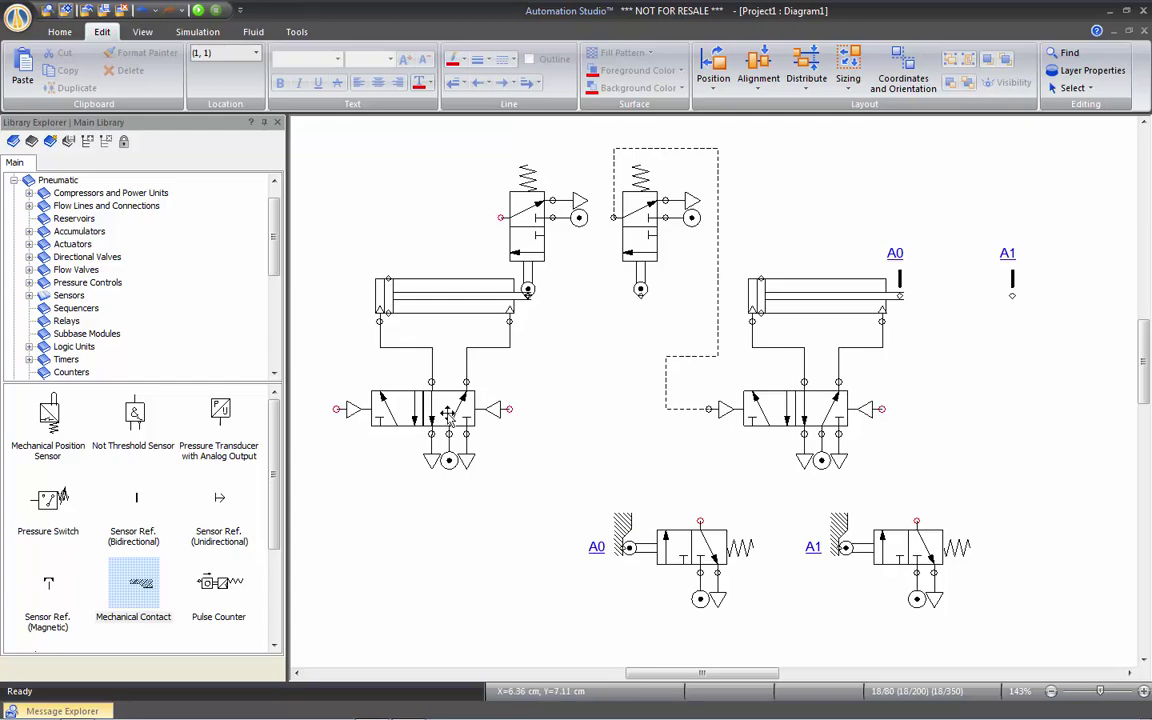
Draw a pilot line from the A1 valve's top port to the left 5/2 valve's pilot port.
left_click(915, 521)
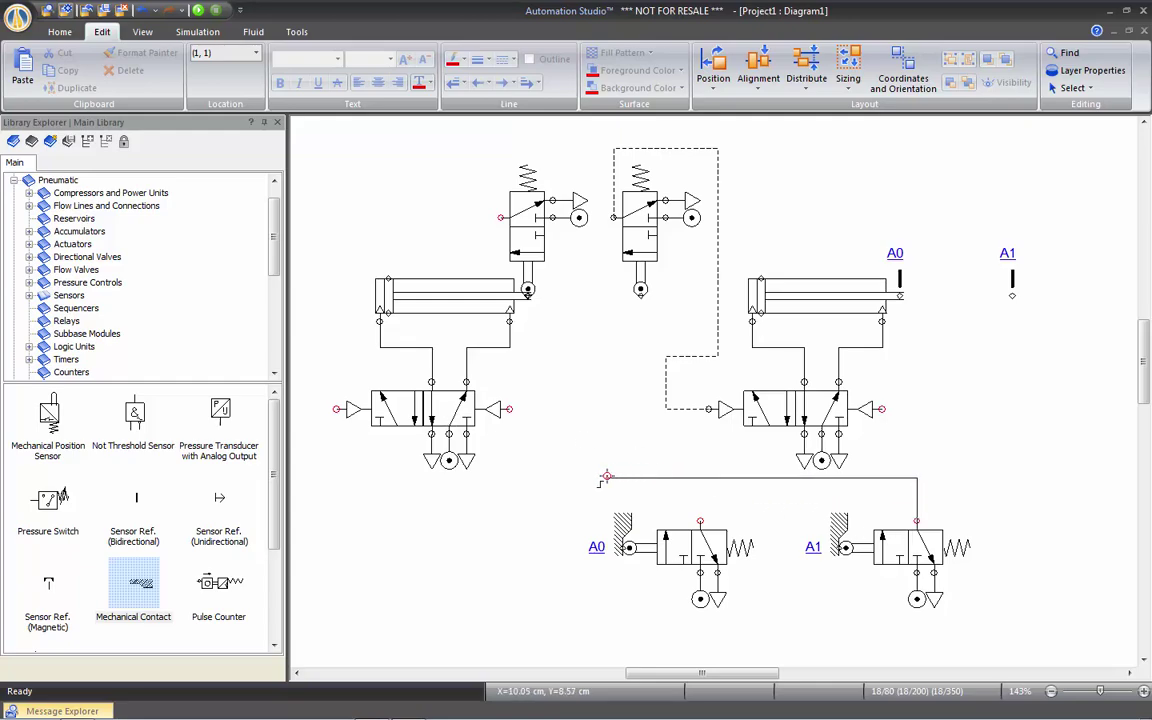
left_click(510, 409)
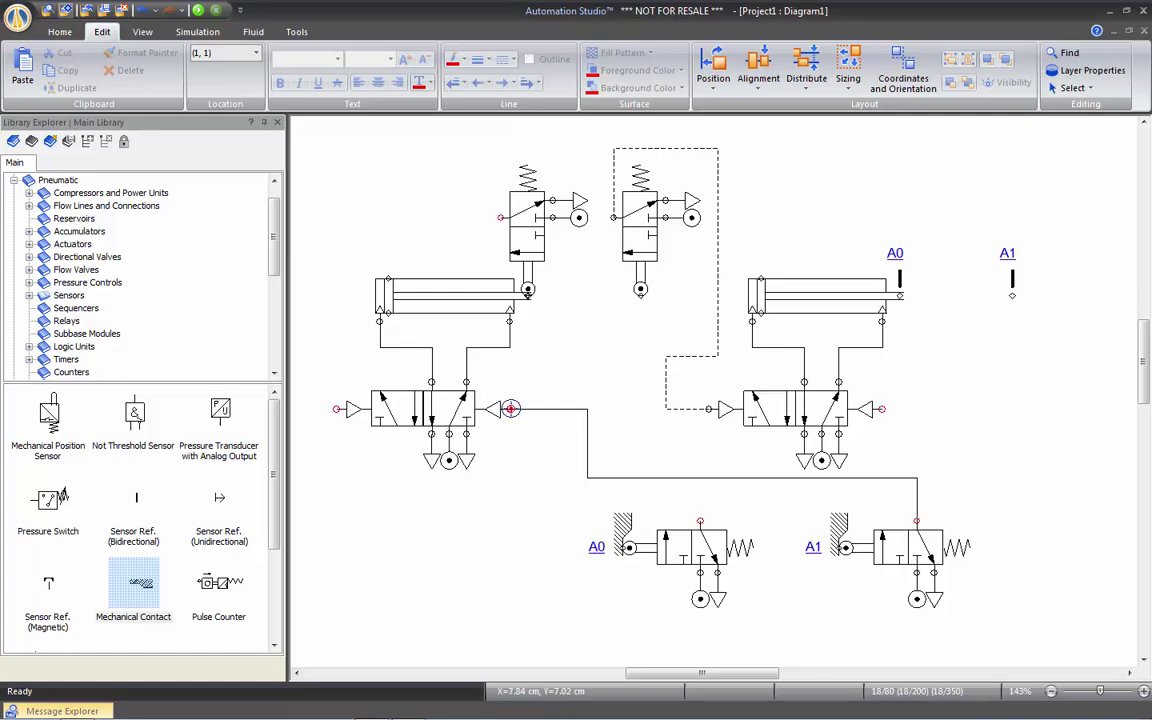
right_click(546, 414)
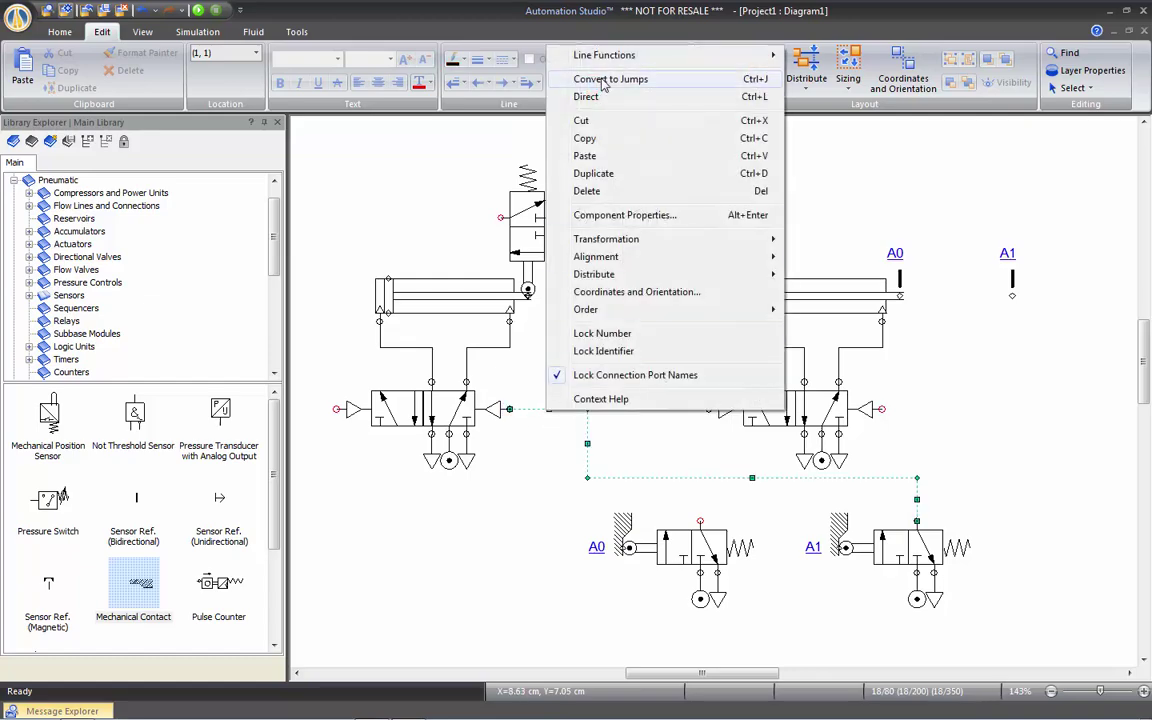
mouse_move(700, 56)
left_click(839, 76)
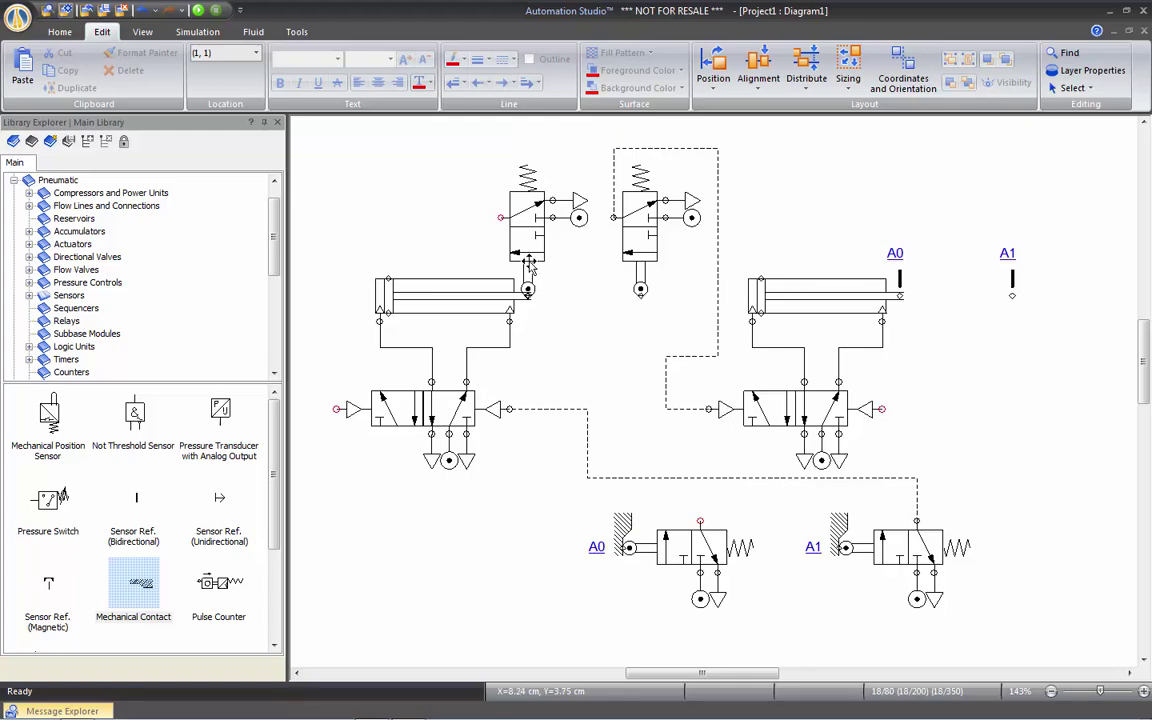
Draw a pilot line from the first top valve around the far right to the right 5/2 valve's pilot port.
left_click(500, 217)
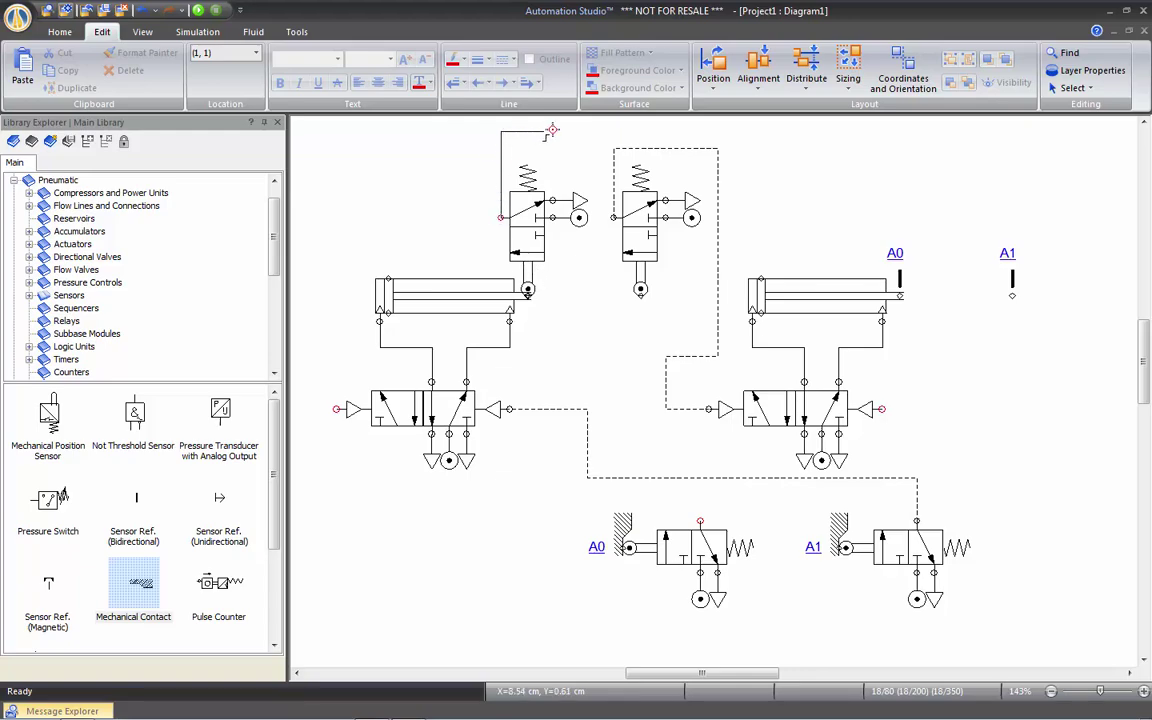
left_click(1075, 141)
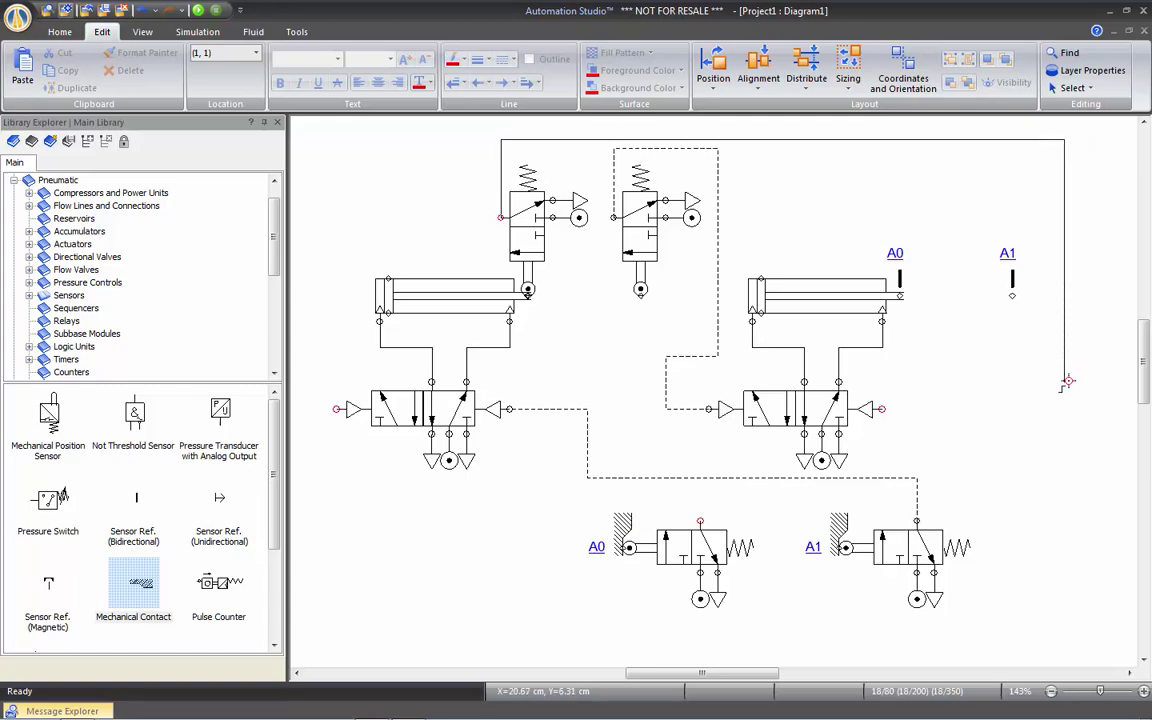
left_click(882, 405)
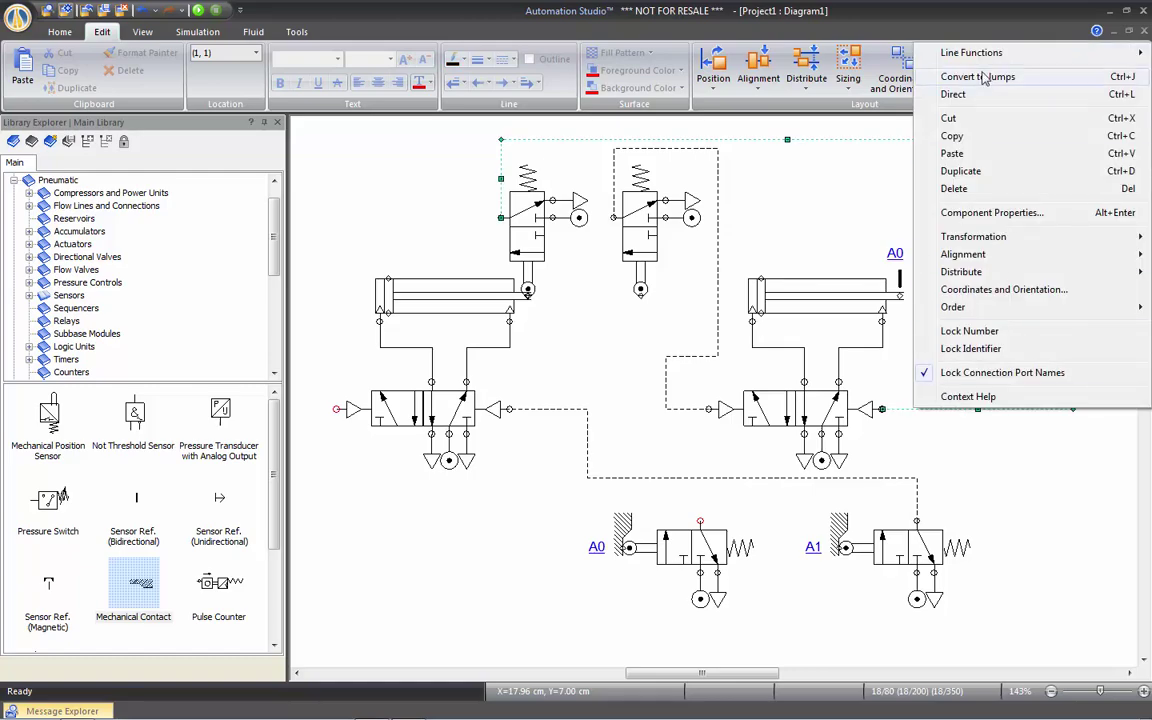
left_click(848, 70)
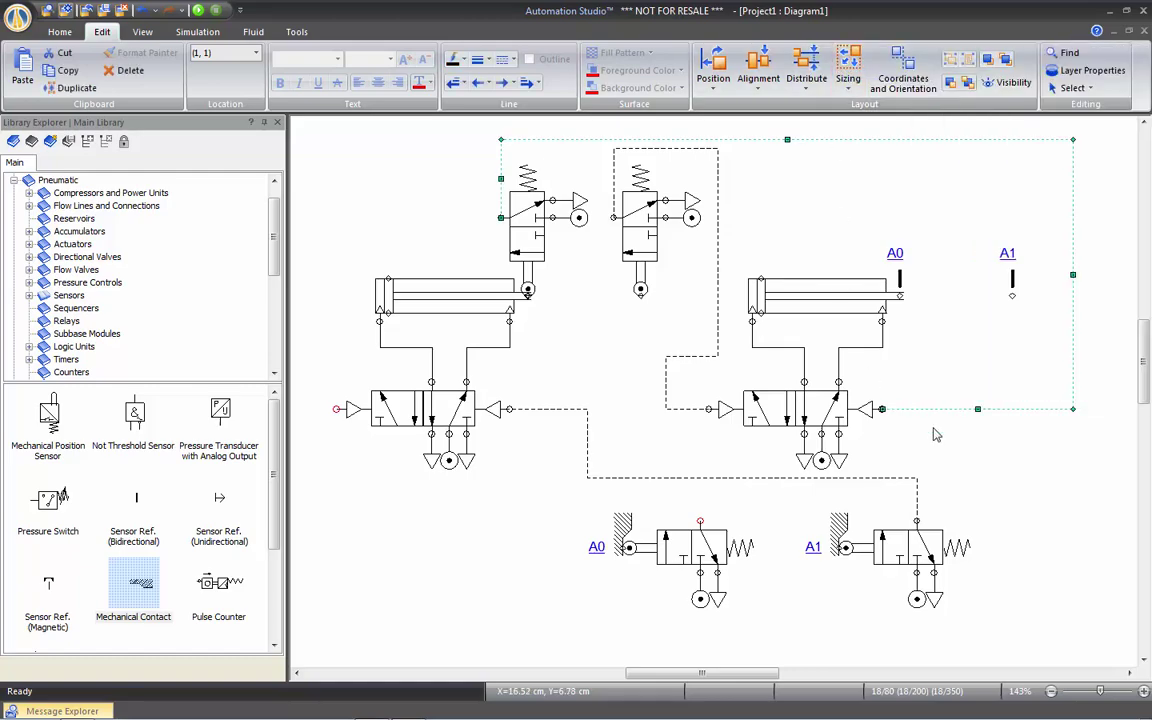
left_click(1006, 429)
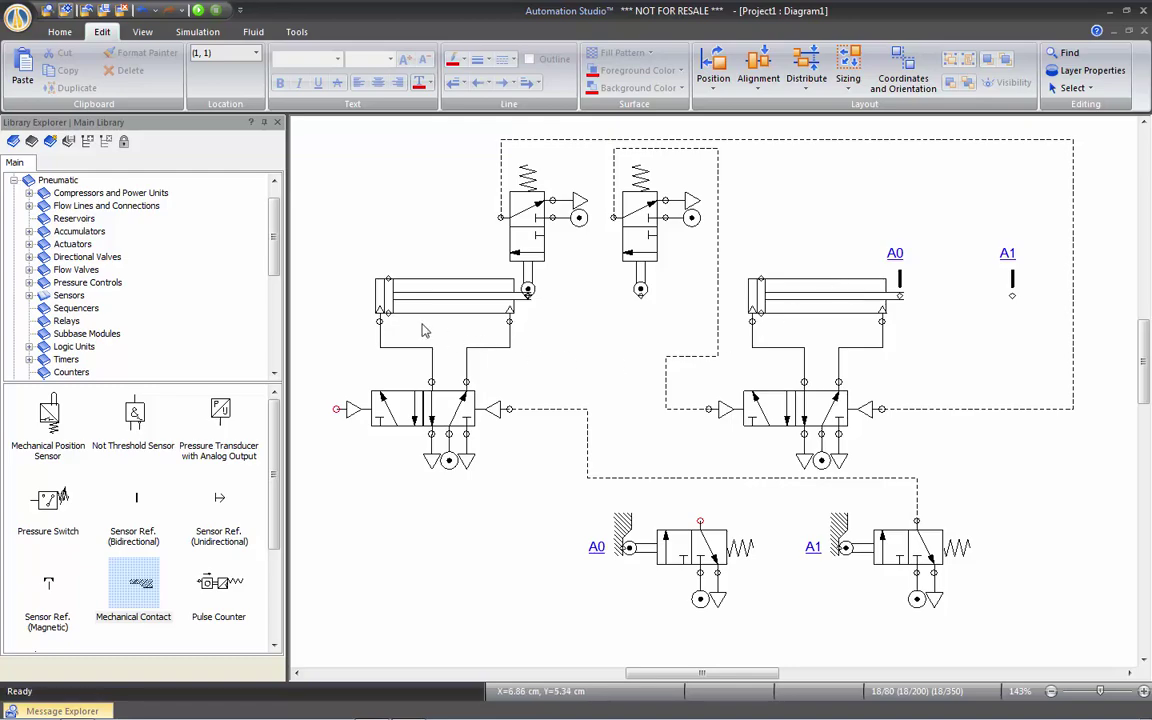
Connect the A0 valve to the left 5/2 valve's pilot port as a pilot line, fitting all components in view.
mouse_move(700, 522)
left_mouse_down()
mouse_move(627, 482)
mouse_move(301, 497)
mouse_move(360, 472)
mouse_move(352, 488)
mouse_move(405, 437)
mouse_move(386, 345)
mouse_move(392, 413)
left_mouse_up()
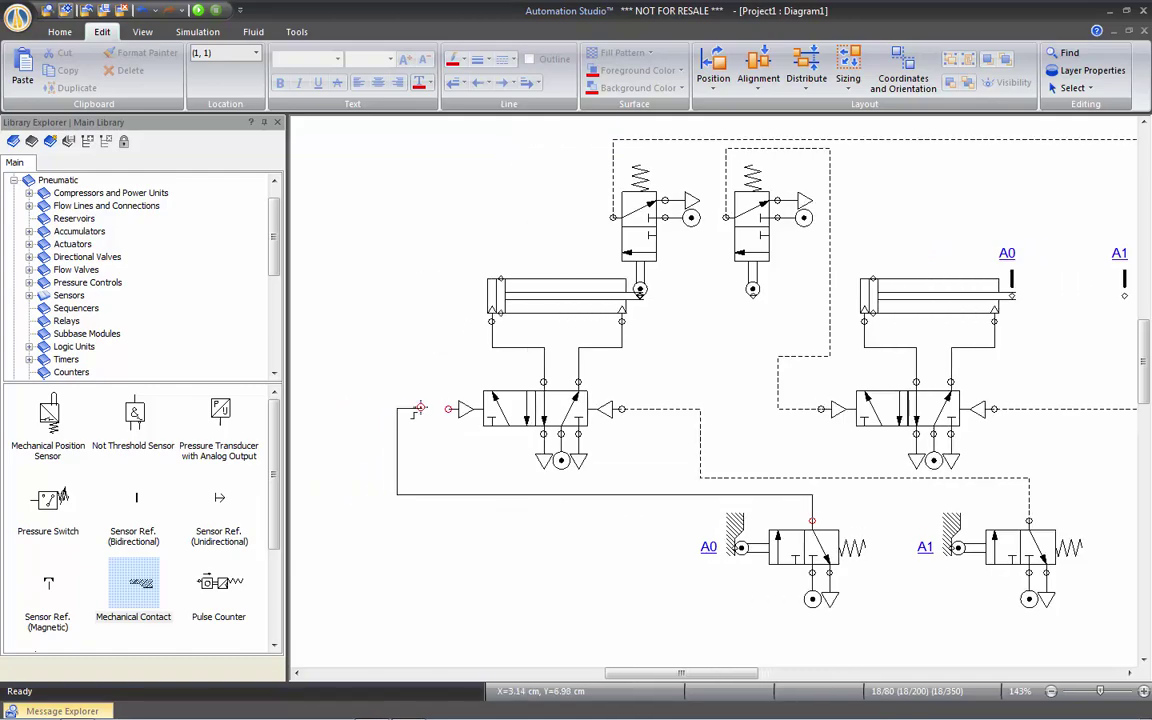
right_click(426, 292)
left_click(514, 421)
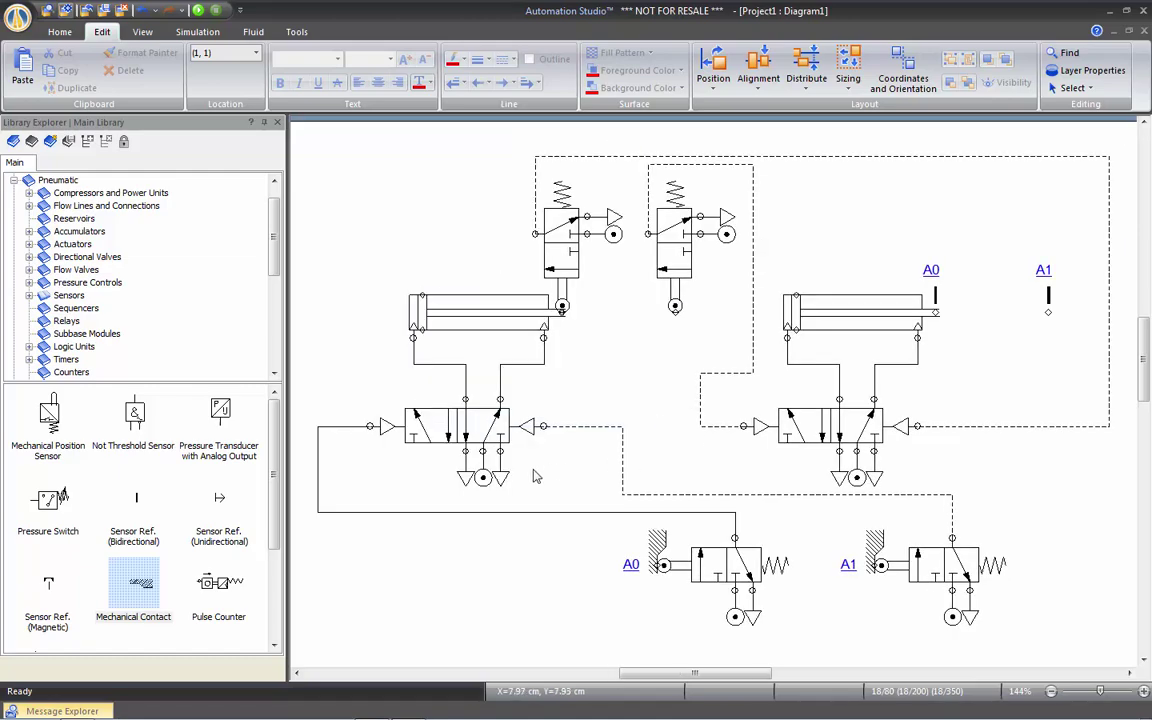
right_click(489, 512)
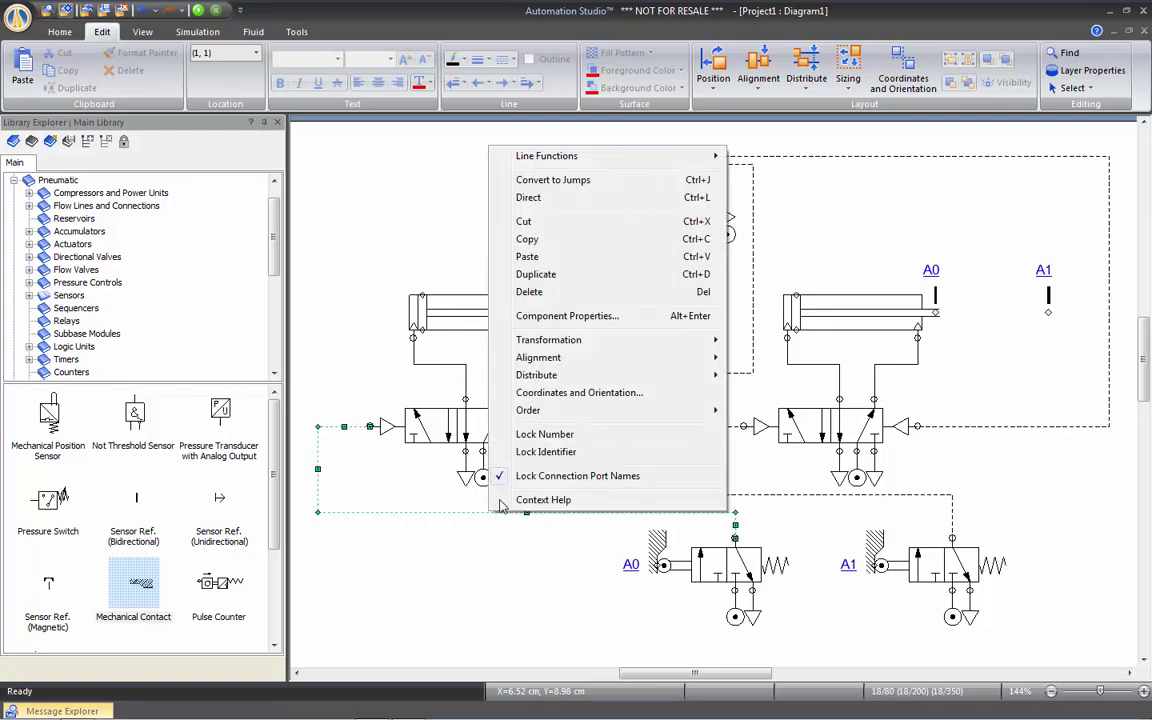
mouse_move(612, 162)
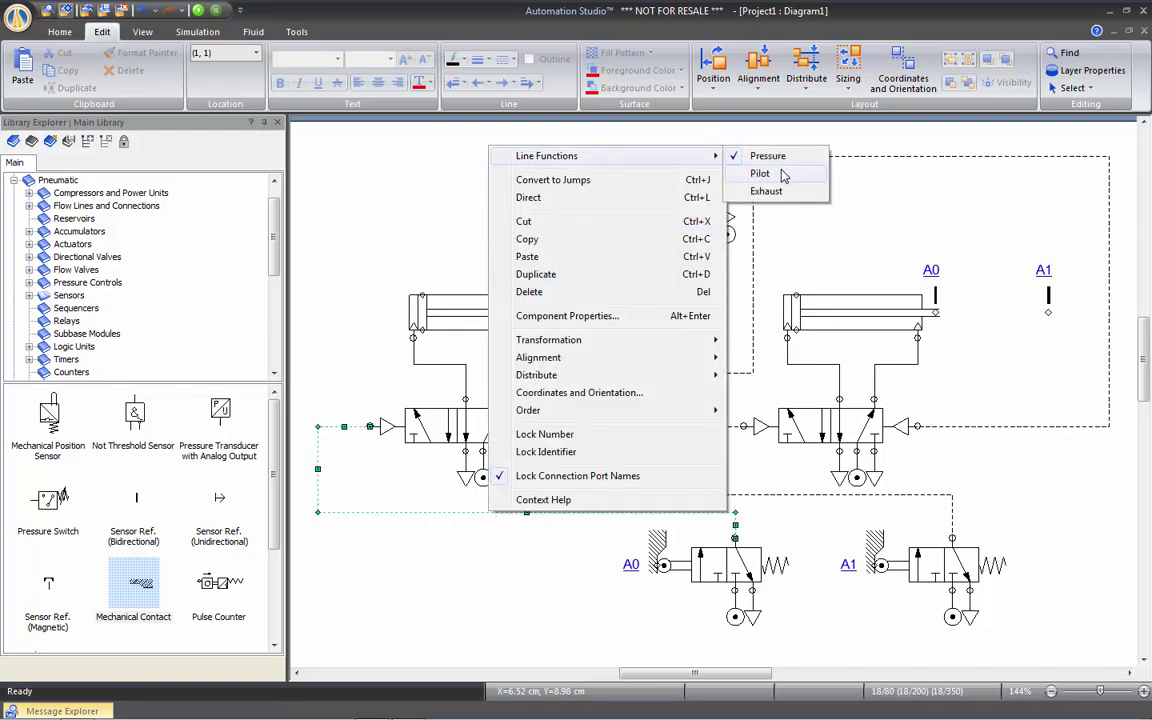
left_click(762, 173)
left_click(465, 210)
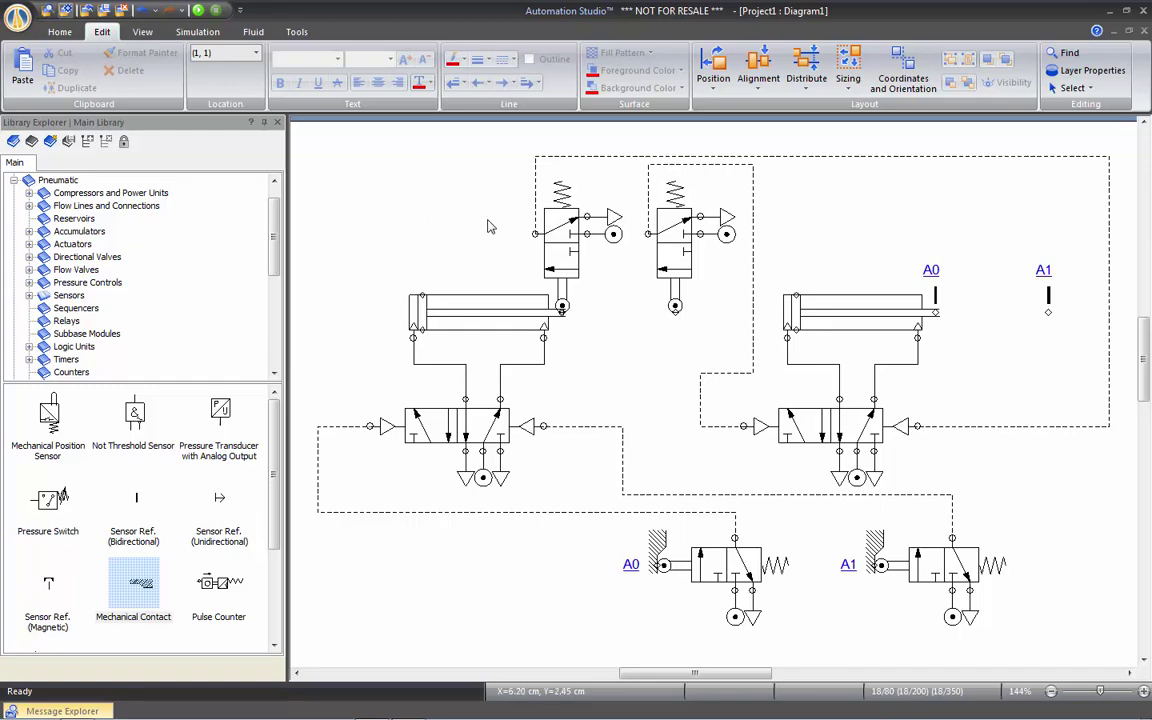
left_click(623, 157)
Raise the top runs of both the long and the smaller pilot lines.
left_click_drag(819, 157, 815, 131)
left_click(749, 168)
left_click_drag(704, 168, 703, 144)
left_click(389, 238)
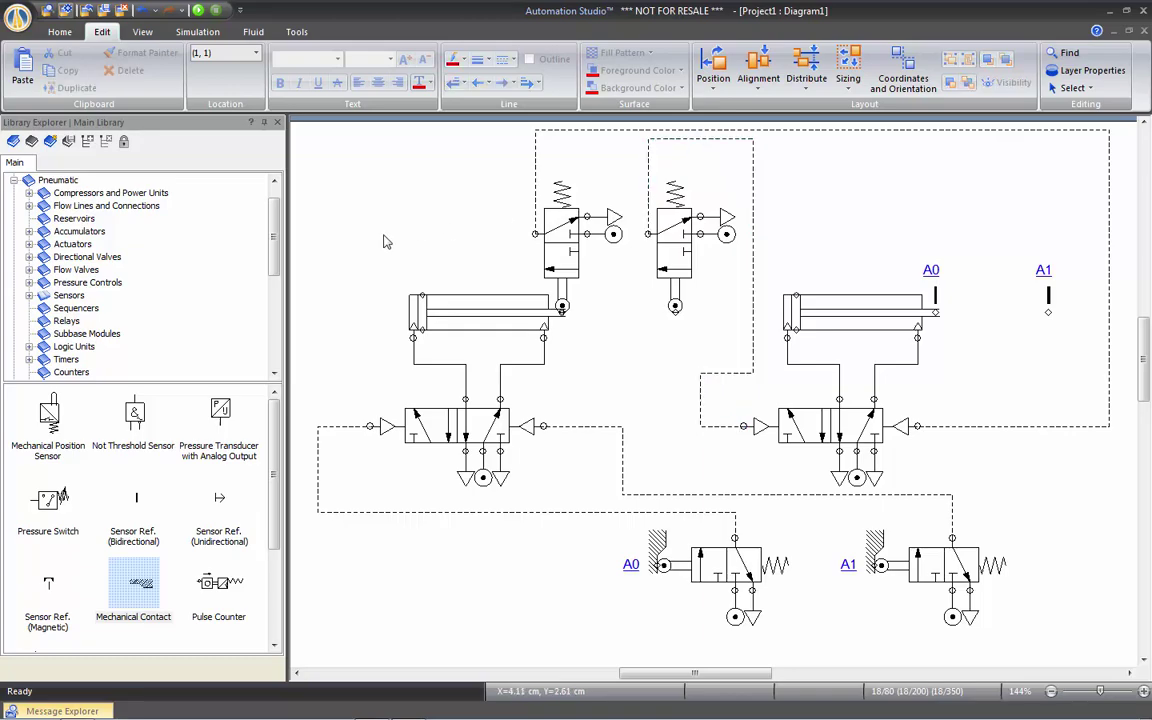
Run a Normal Simulation of the circuit, then stop it.
left_click(197, 11)
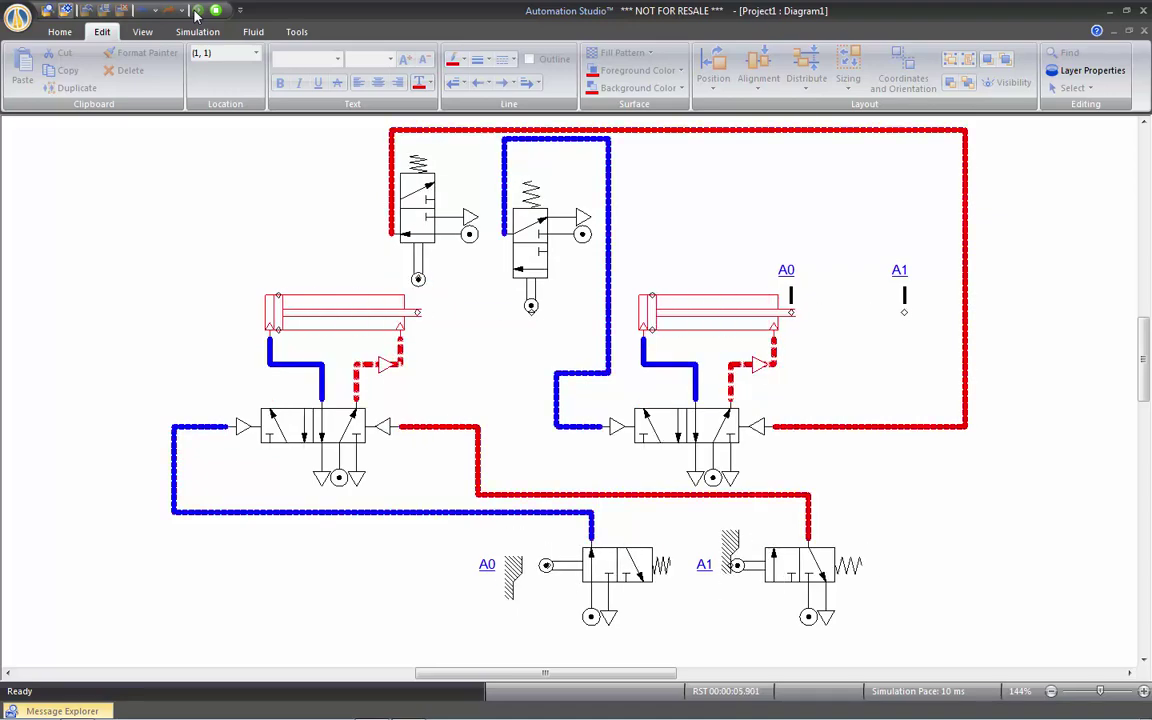
left_click(197, 32)
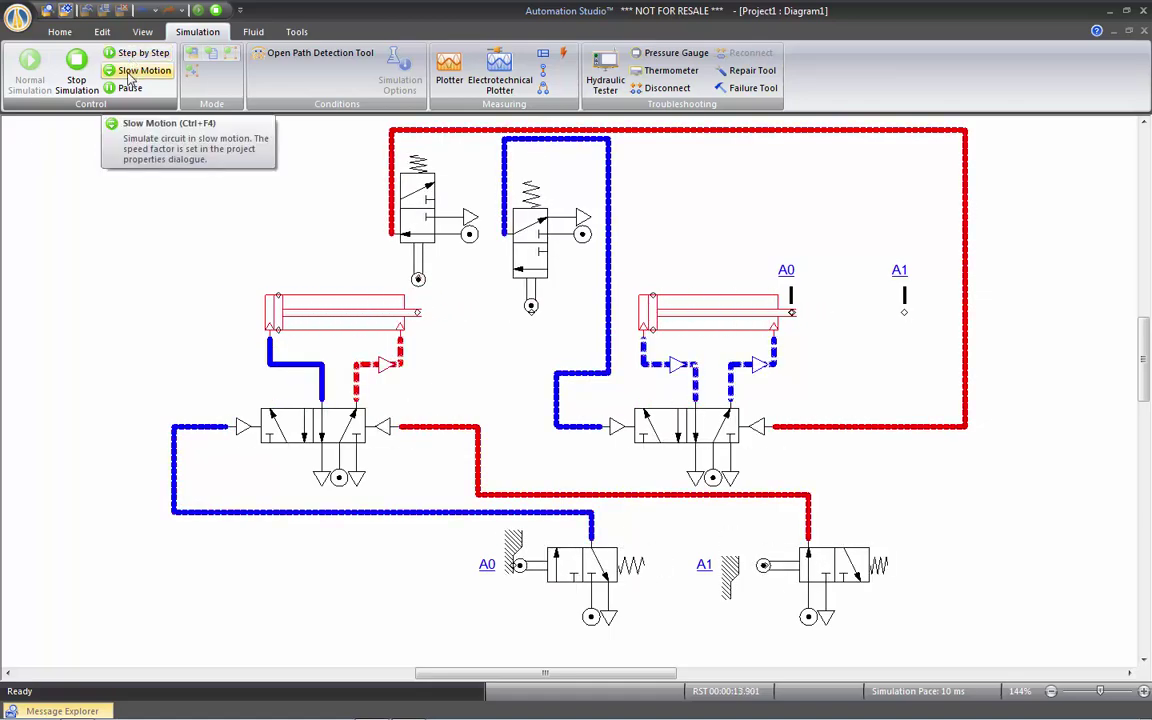
left_click(215, 11)
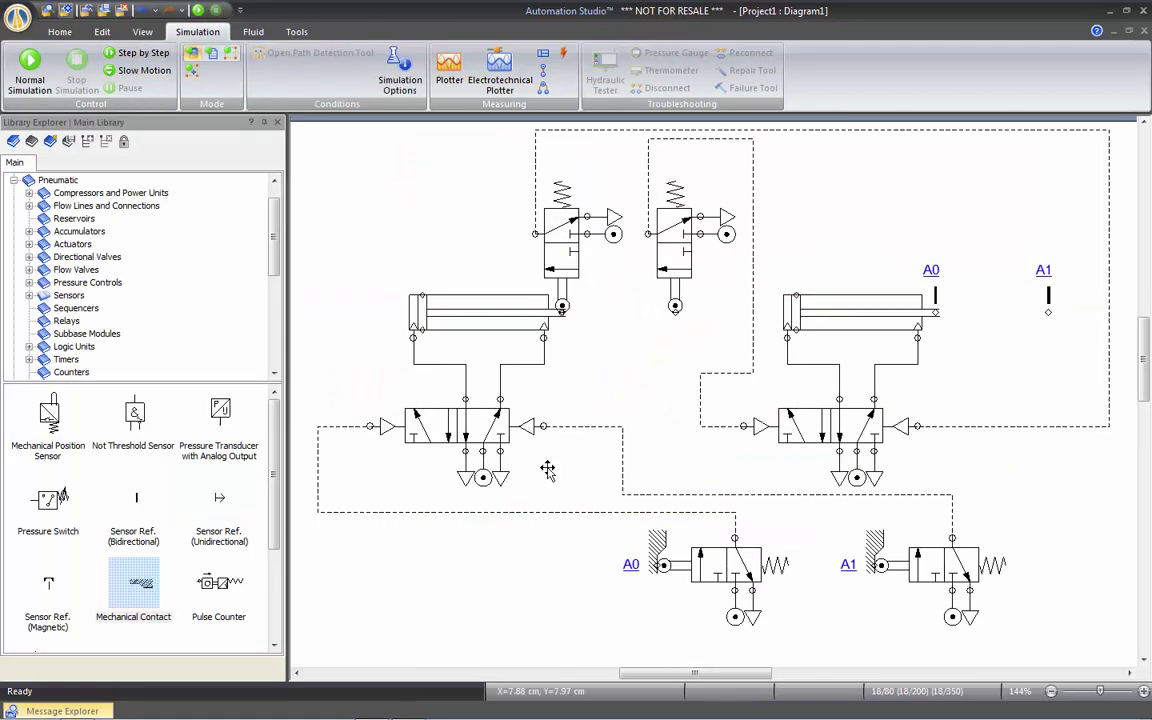
Move the A0 and A1 valves further left and shift the A1 pilot line's vertical run left.
left_click_drag(756, 577, 339, 577)
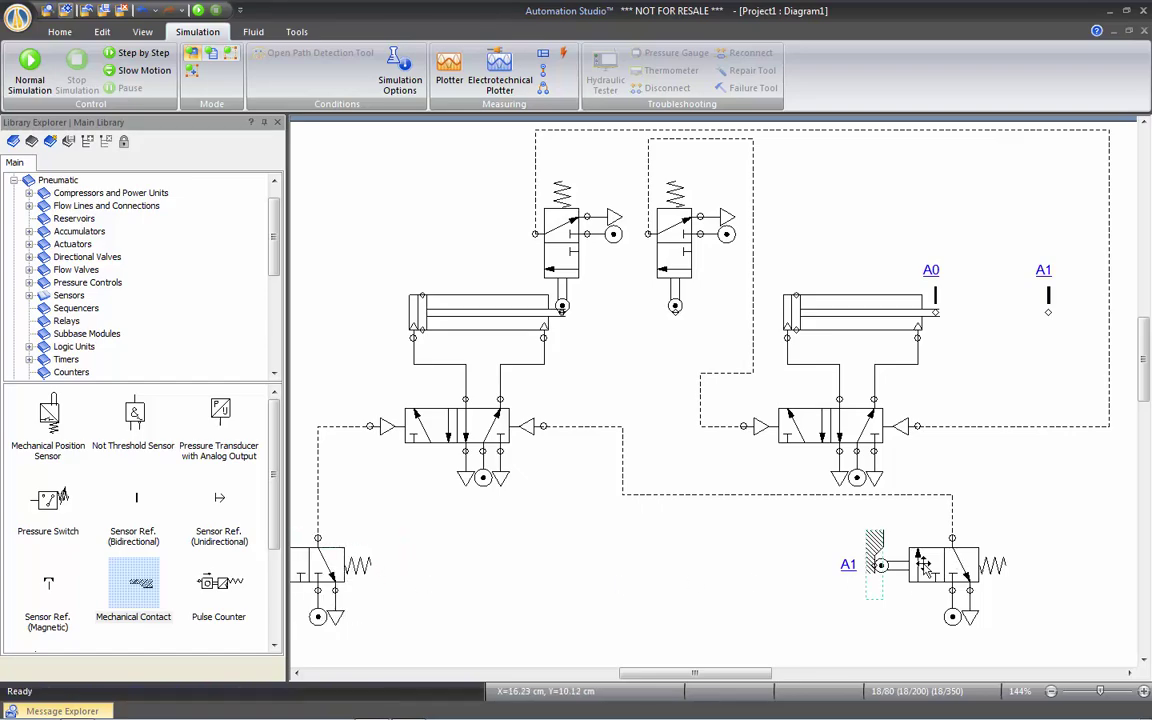
left_click_drag(873, 562, 553, 585)
left_click(622, 472)
left_click_drag(622, 463, 561, 463)
Fit all components in view, nudge the A1 valve slightly right, and start Normal Simulation.
right_click(626, 410)
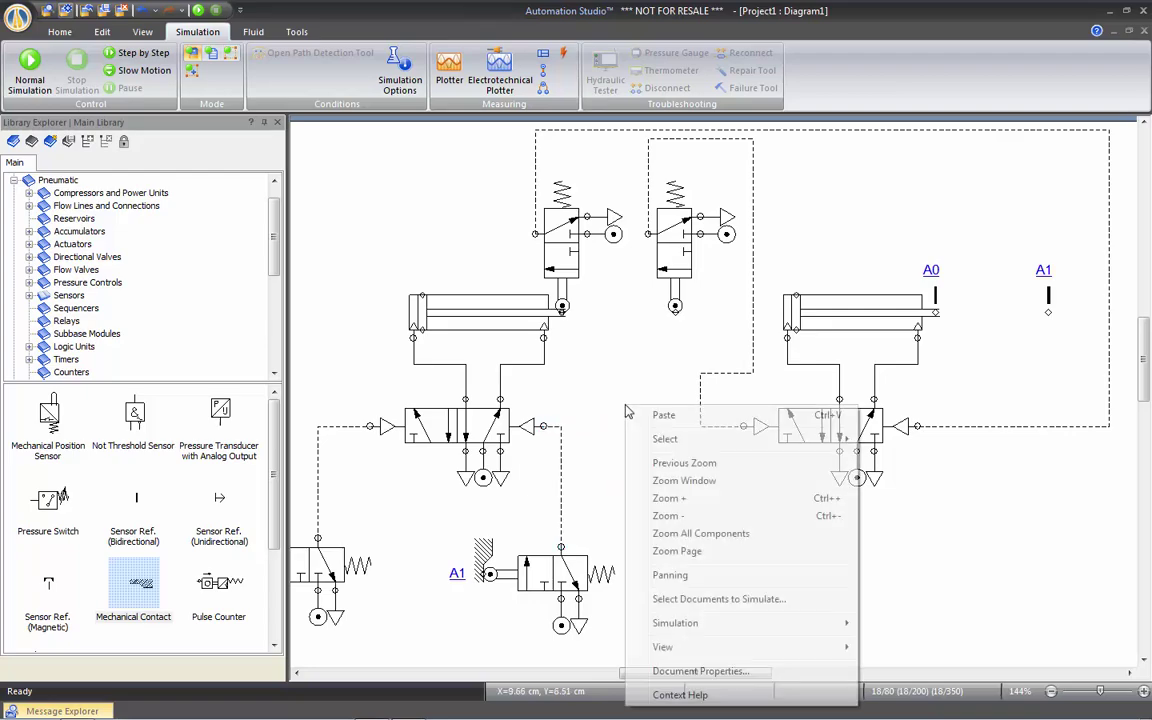
left_click(717, 536)
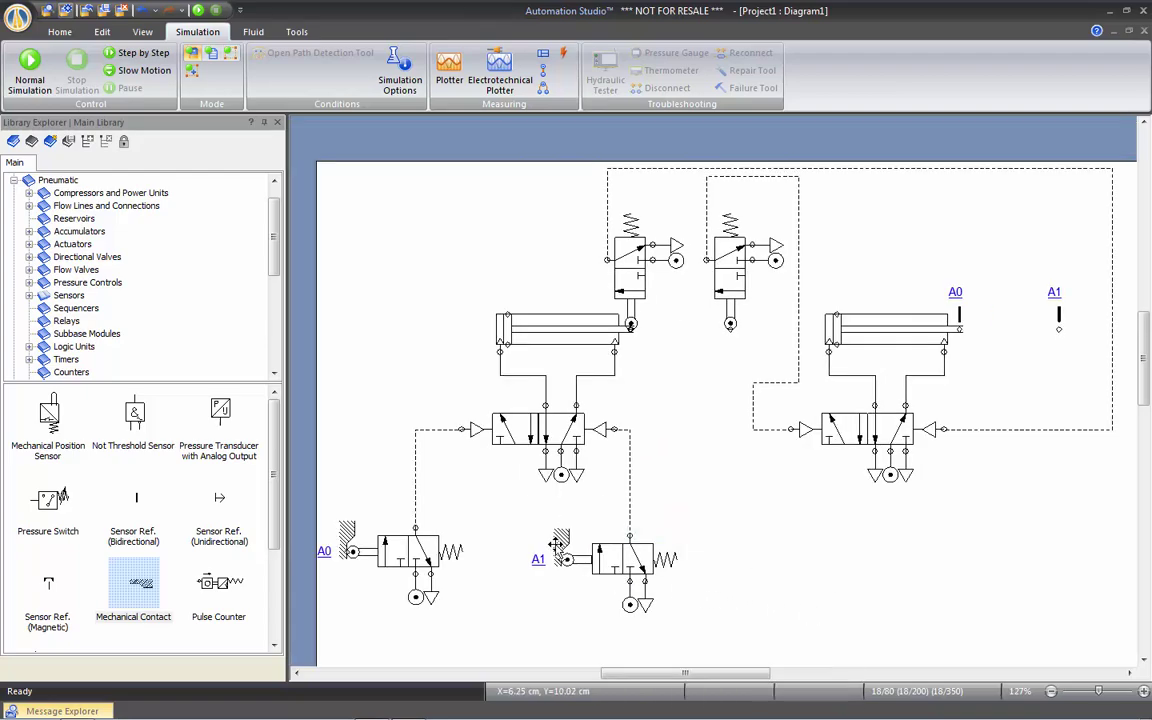
left_click_drag(604, 558, 650, 558)
left_click(396, 180)
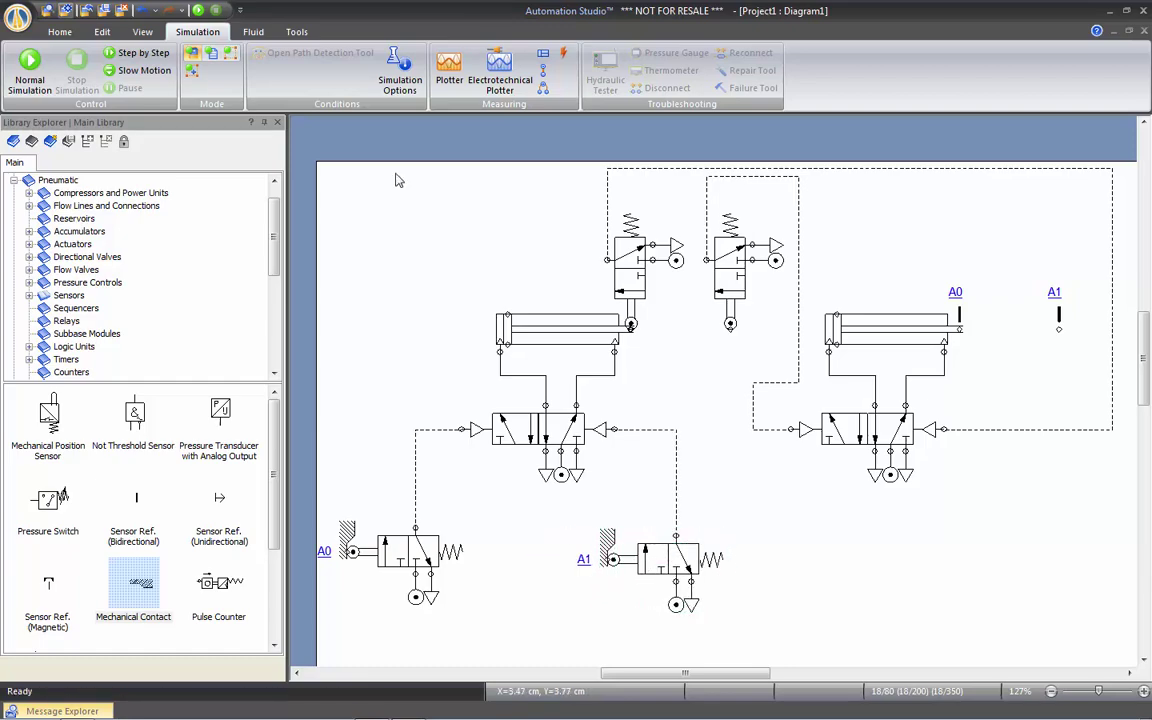
left_click(199, 12)
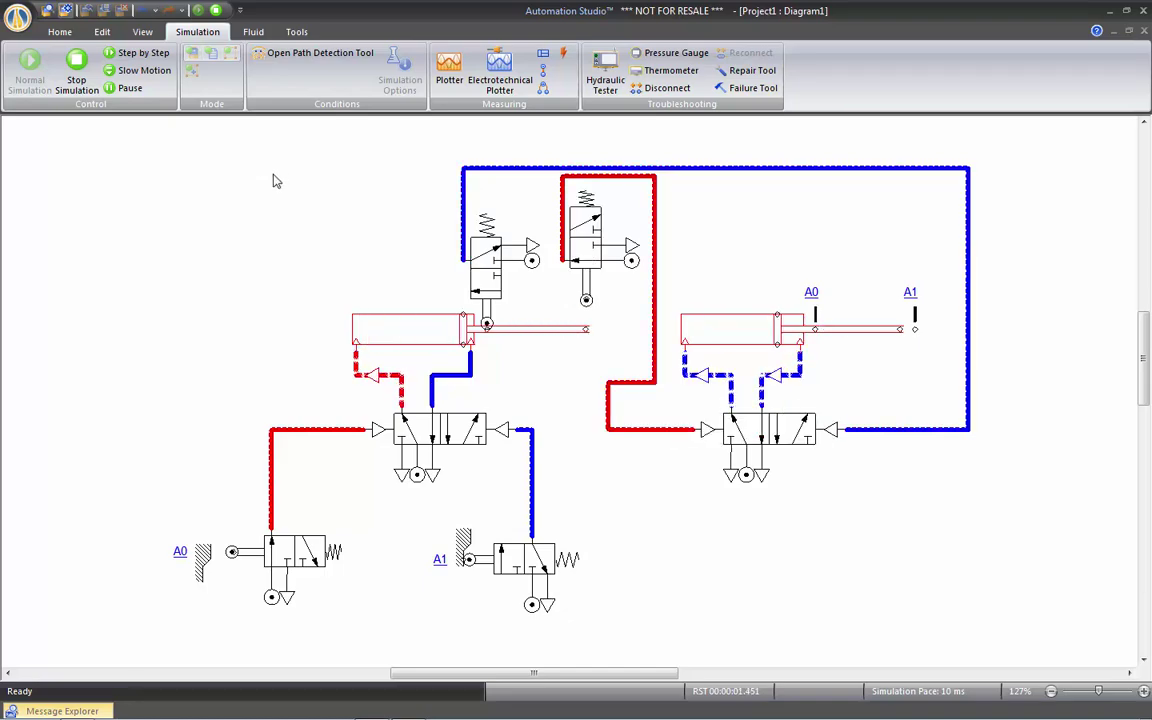